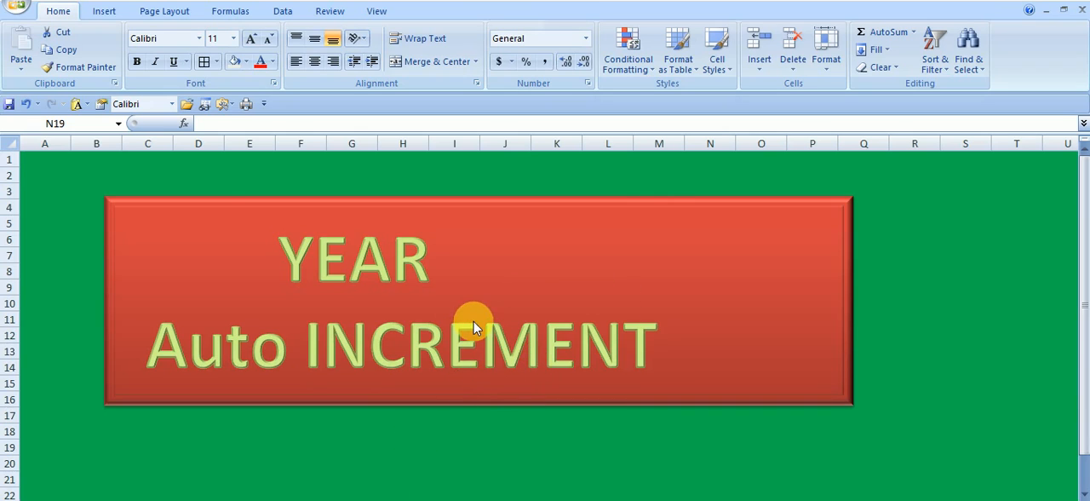
Step: Open the worksheet with the year table and set the Value in B2 to 2
left_click(451, 500)
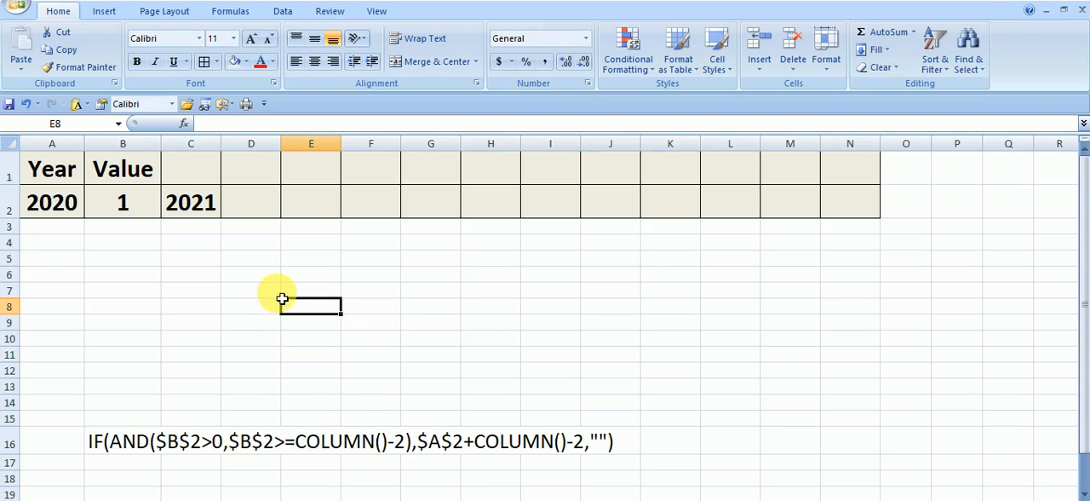
left_click(60, 207)
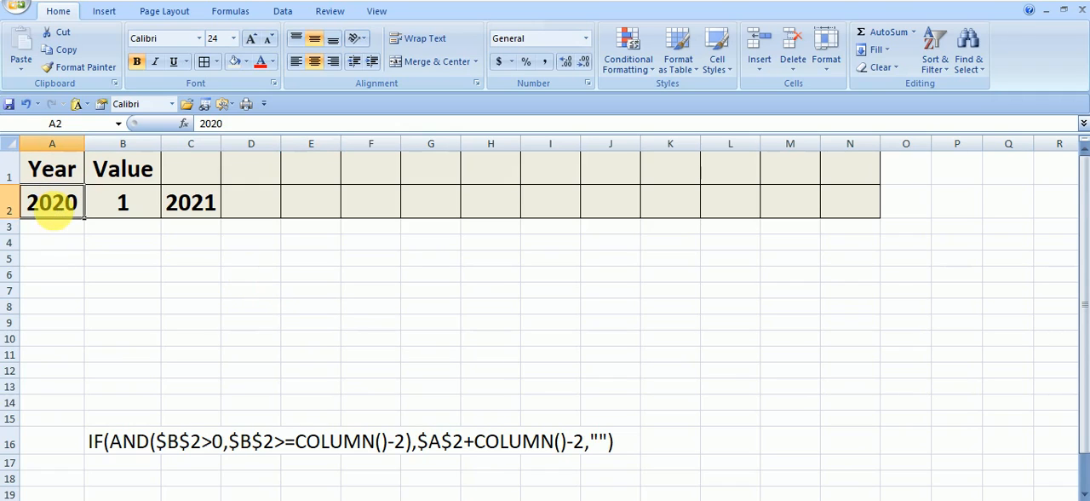
left_click(124, 212)
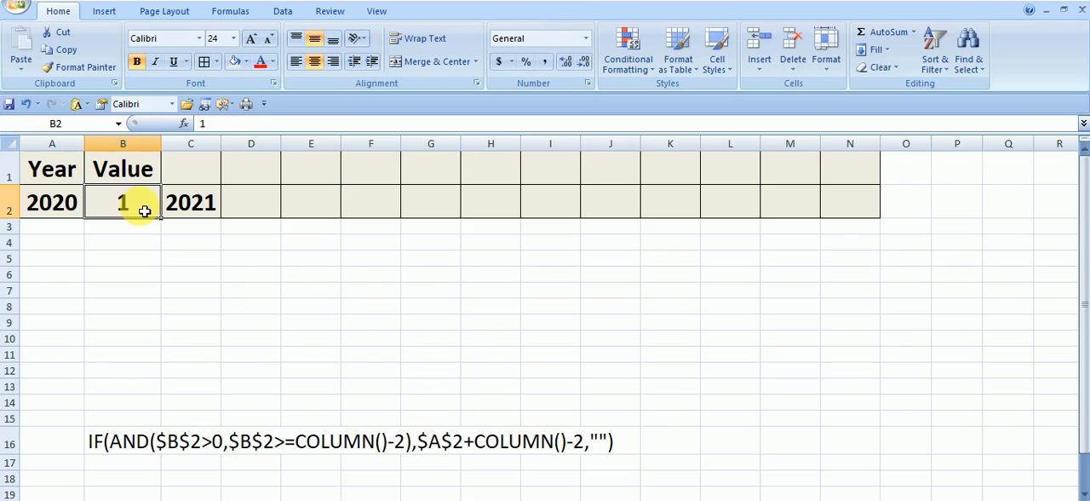
type("2")
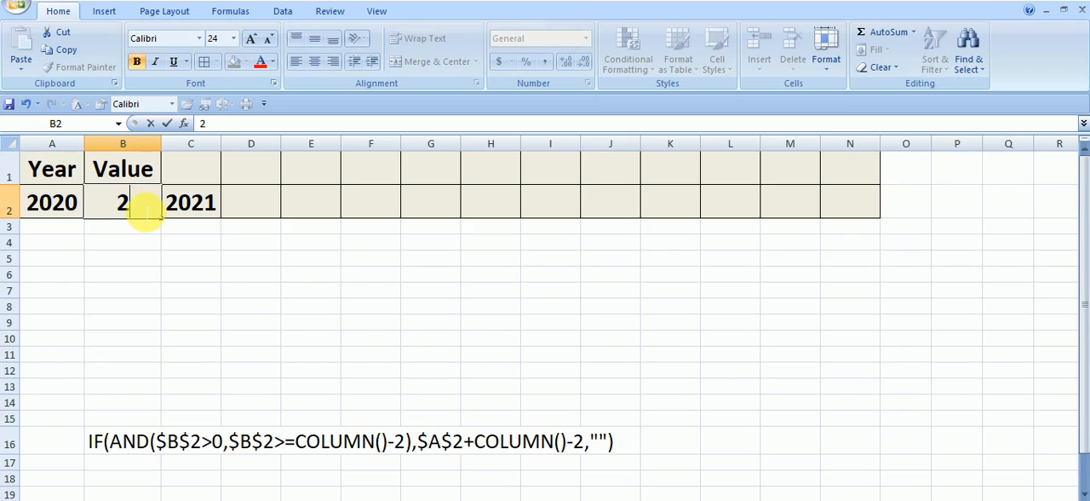
key("Return")
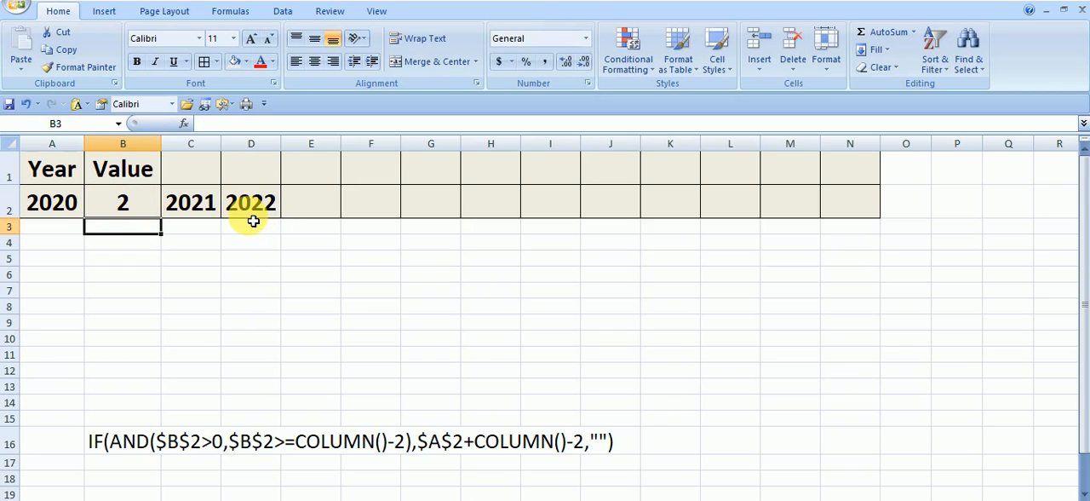
Step: Set the Value in B2 to 3 and inspect the formula in C2
left_click(139, 217)
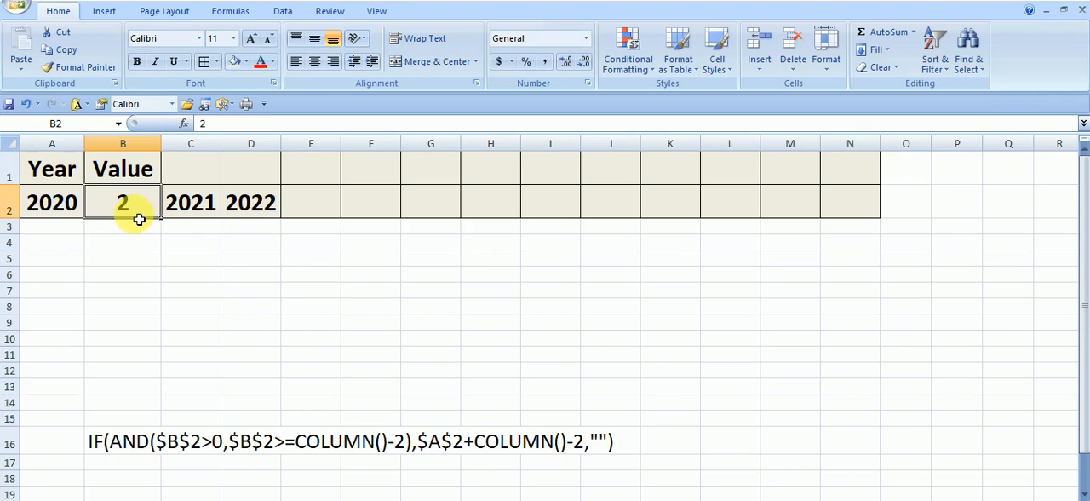
type("3")
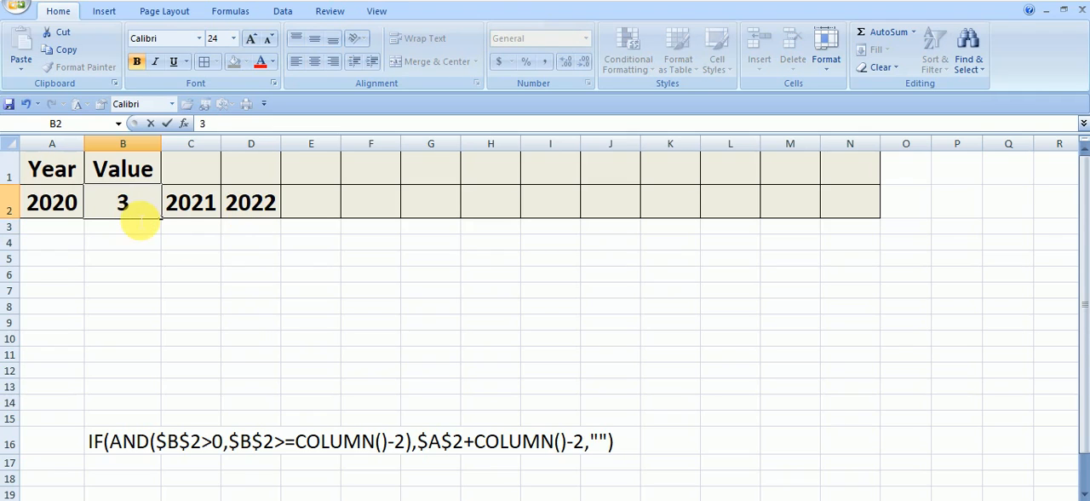
key("Return")
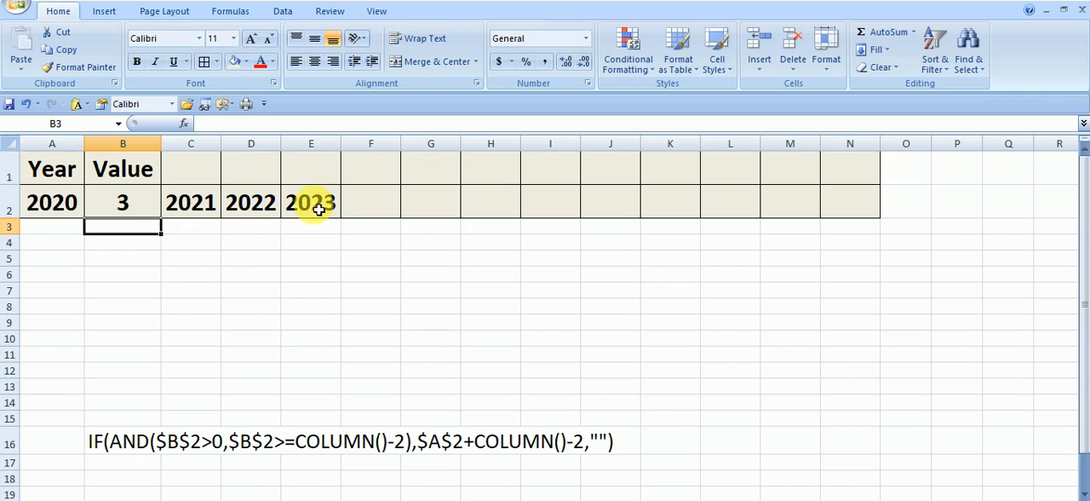
left_click(204, 207)
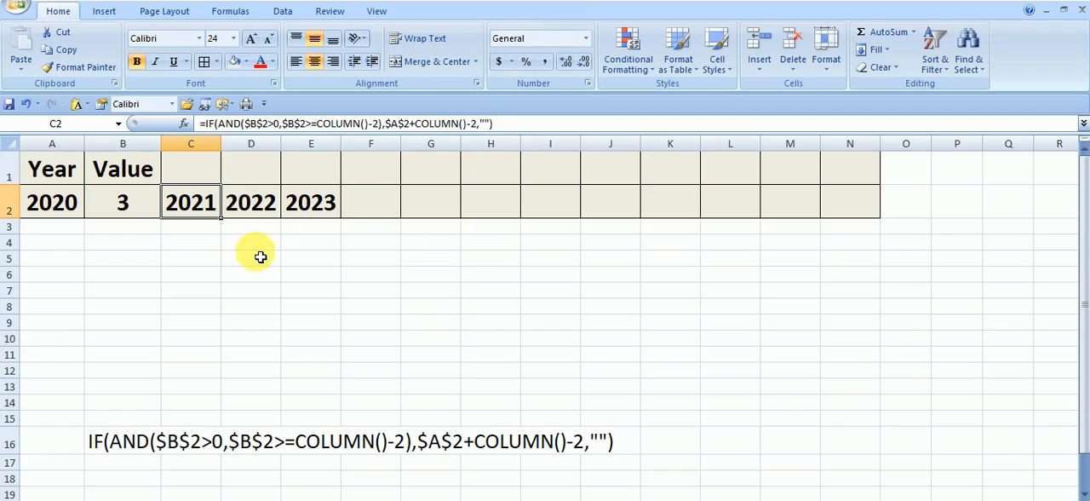
left_click_drag(252, 257, 251, 243)
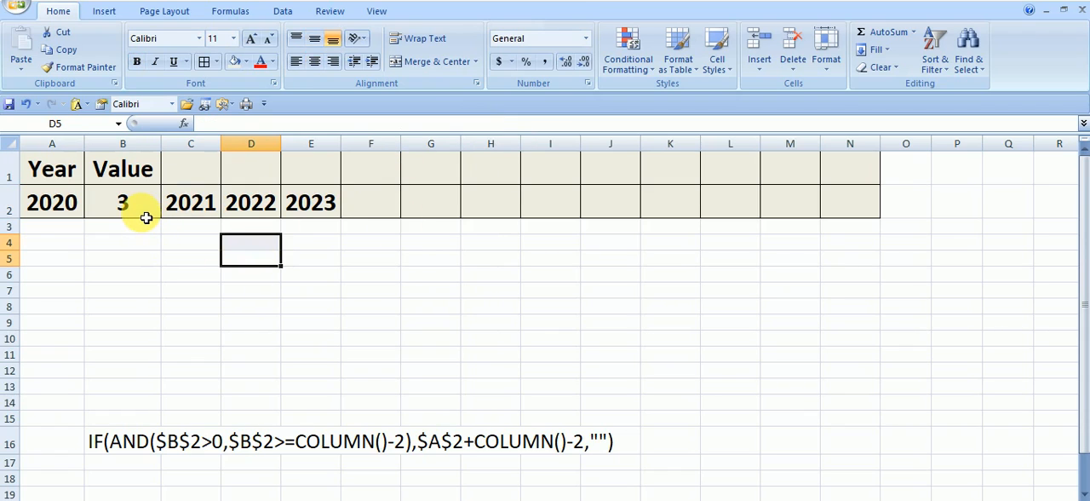
Step: Test the year series by setting the Value in B2 to 4 and then to 5
left_click(146, 218)
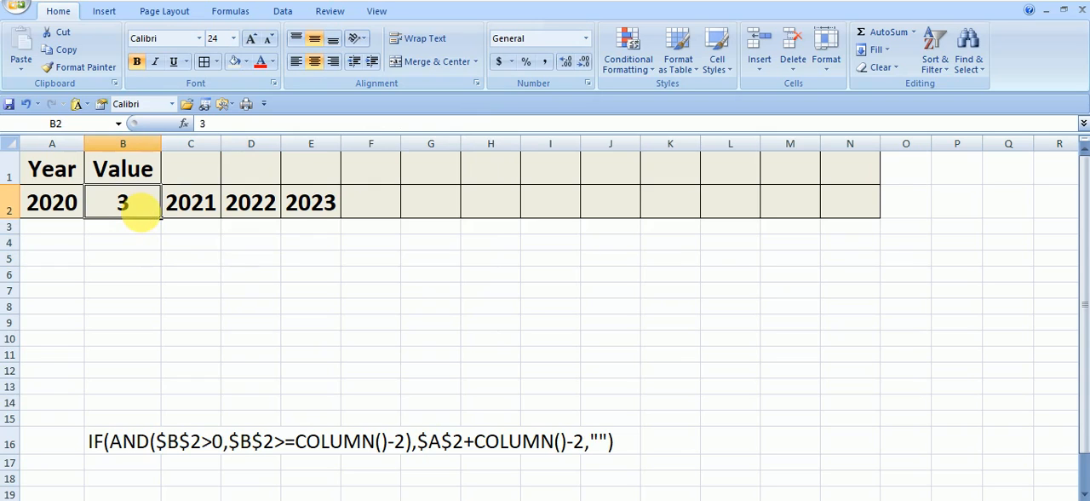
type("4")
key("Return")
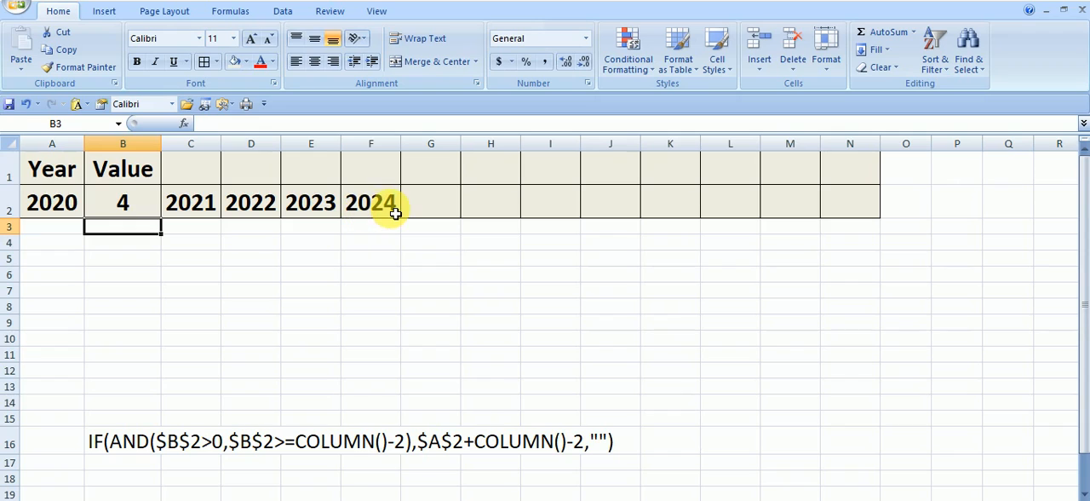
left_click(147, 210)
type("5")
key("Return")
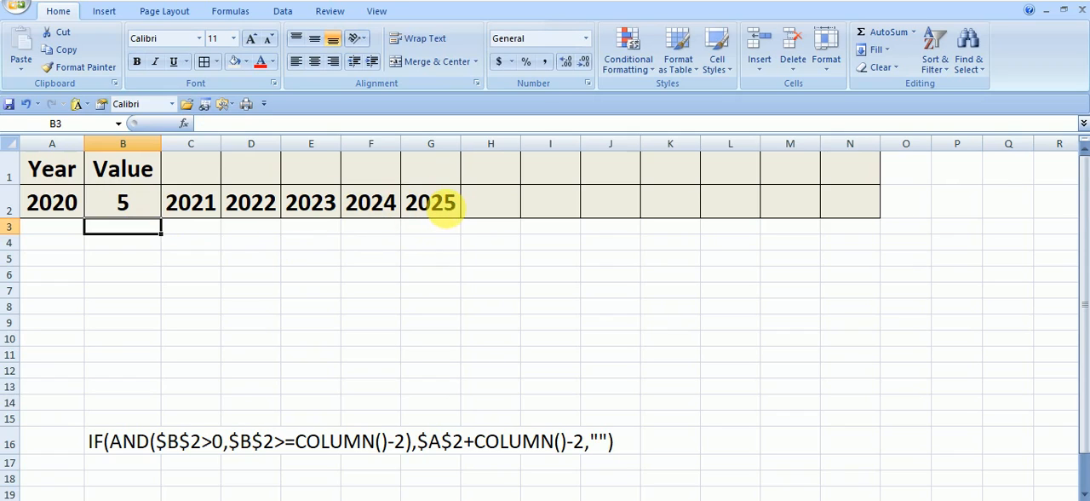
Step: Set the Value in B2 to 7 and check the last generated years in H2 and I2
left_click(143, 215)
type("7")
key("Return")
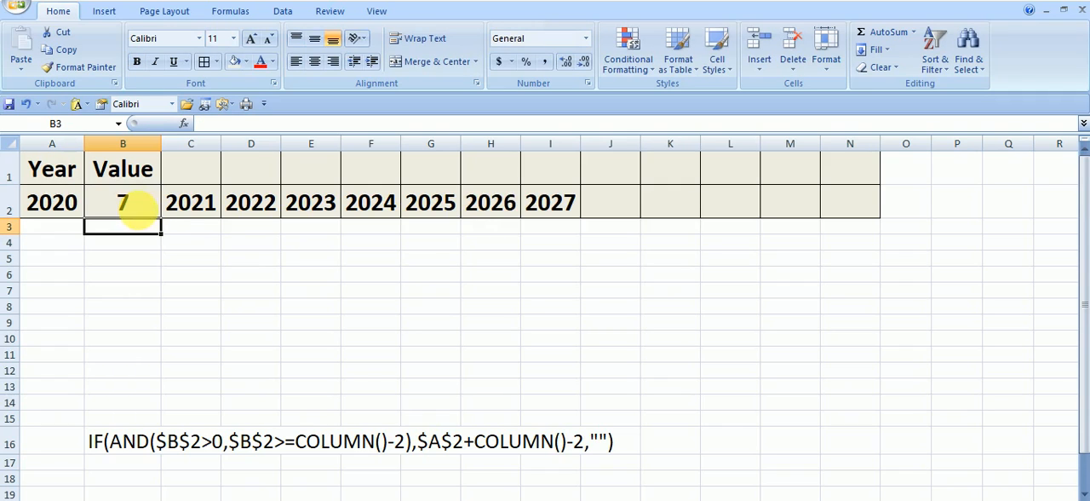
left_click(506, 217)
left_click(557, 212)
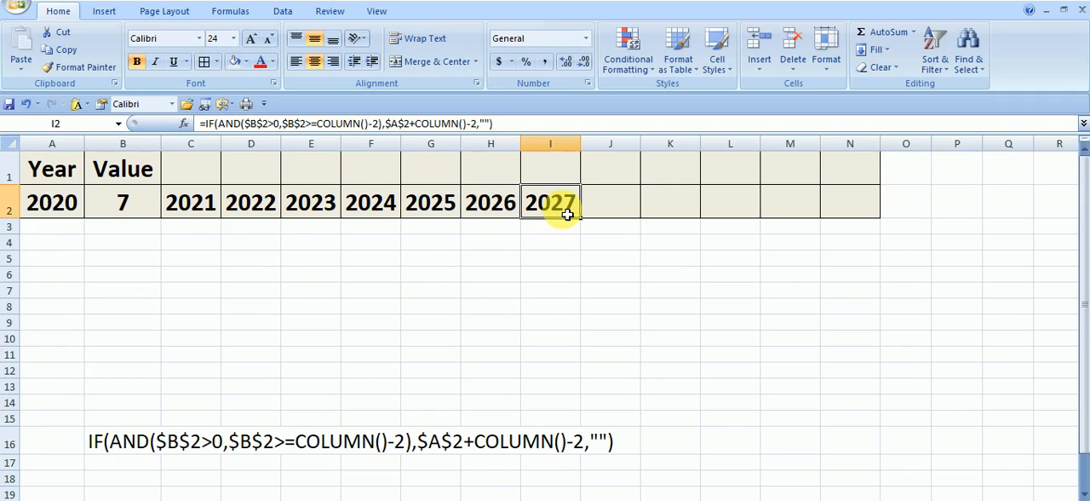
Step: Set the Value in B2 to 10
left_click(141, 213)
type("10")
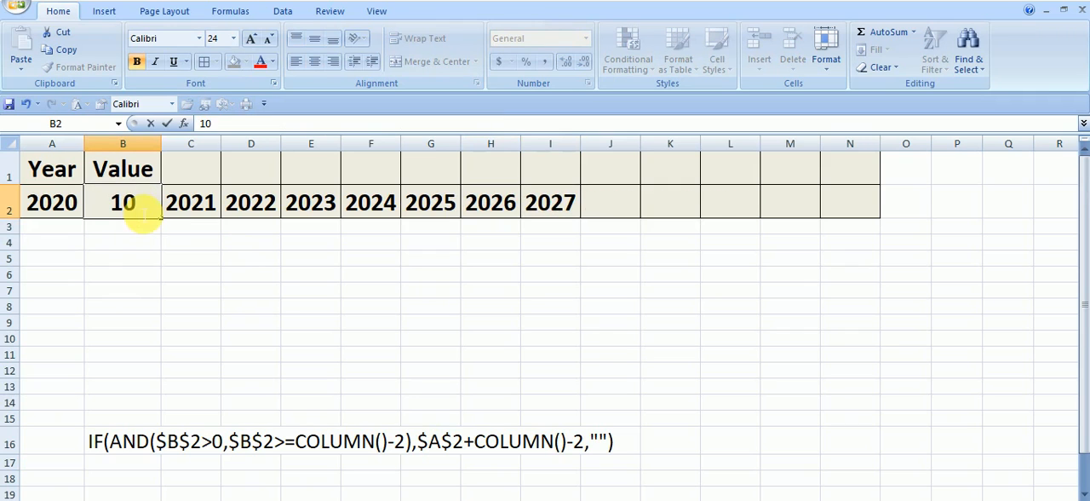
key("Return")
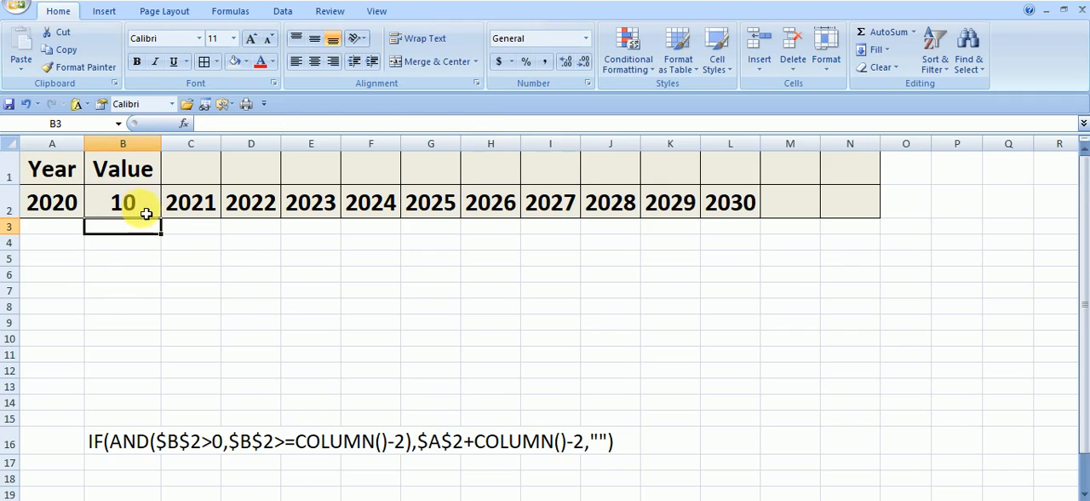
Step: Examine the generated years in row 2 from C2 through L2 against the Value in B2
left_click(210, 213)
left_click(275, 207)
left_click(387, 211)
left_click(652, 209)
left_click(746, 209)
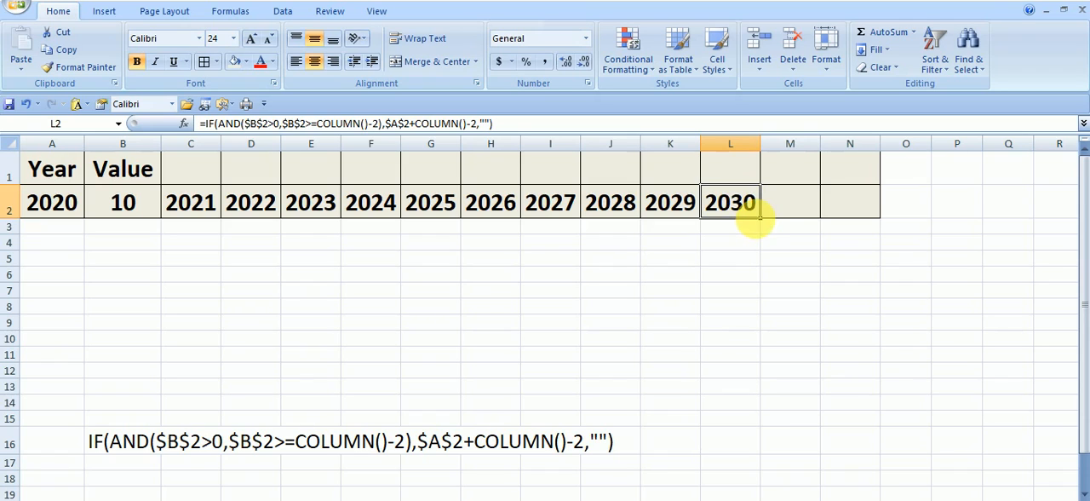
left_click(141, 209)
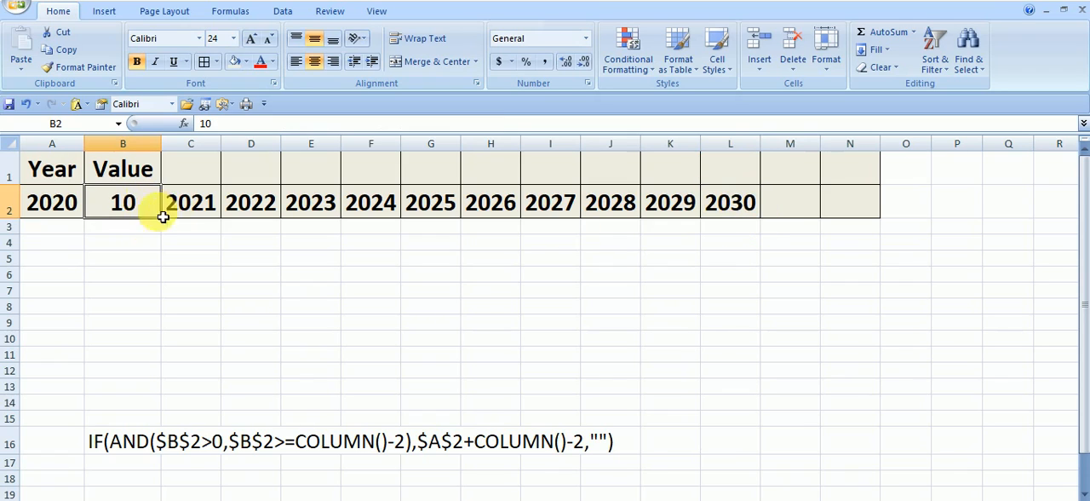
left_click(248, 206)
left_click(374, 206)
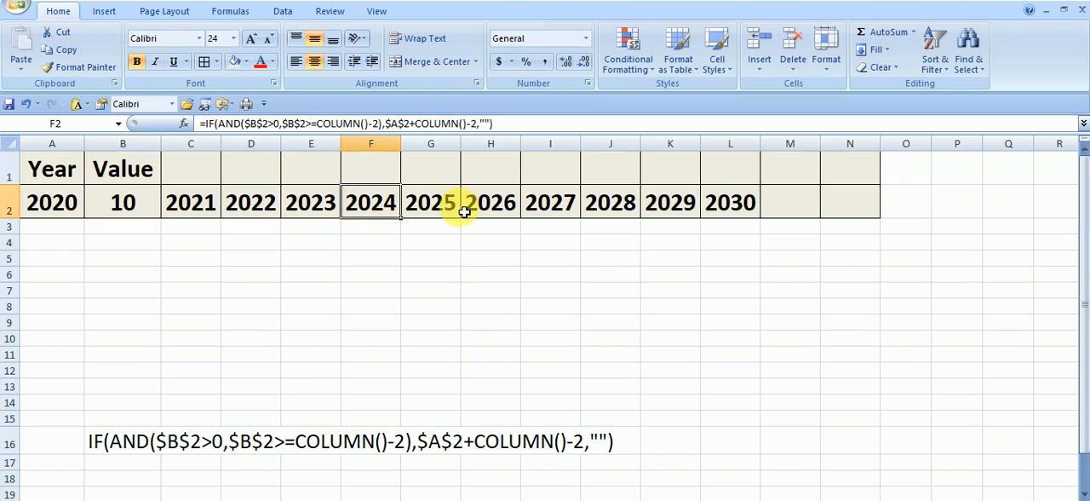
left_click(436, 206)
left_click(549, 204)
left_click(654, 205)
left_click(747, 213)
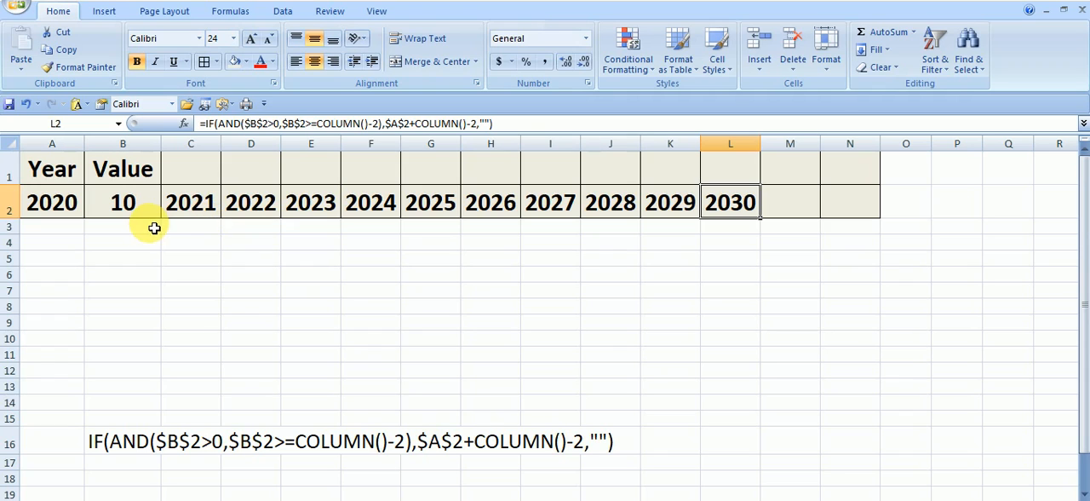
Step: Set the Value in B2 to 1 and clear the year formula from C2
left_click(132, 215)
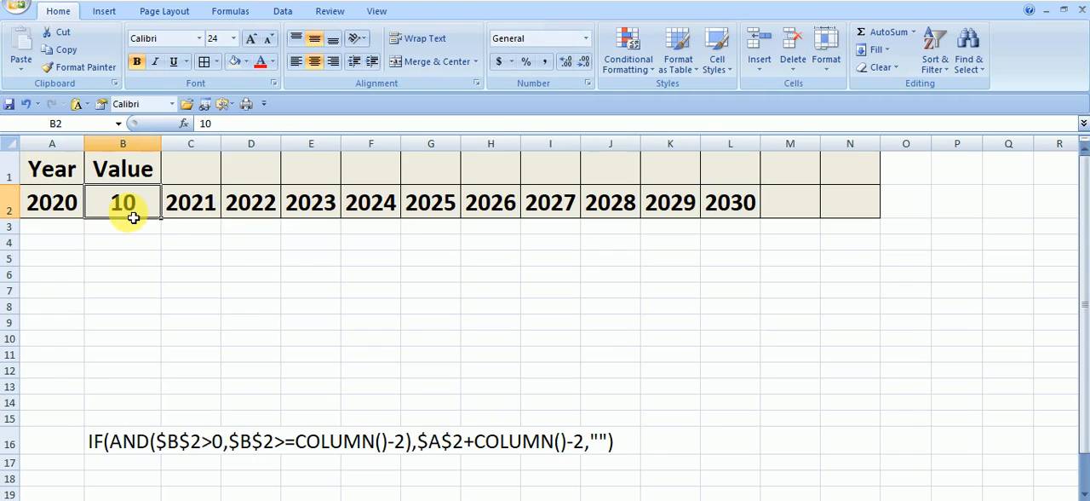
type("1")
left_click(329, 288)
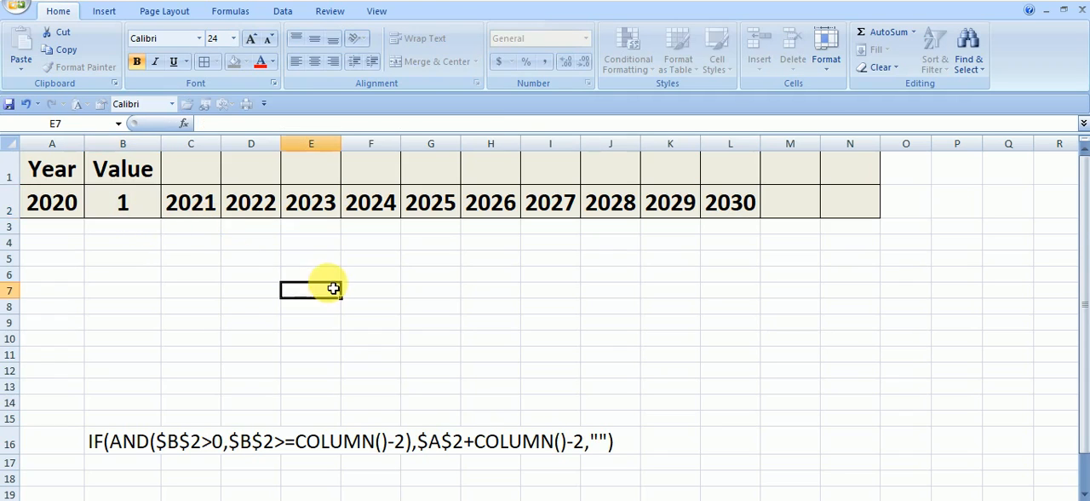
left_click(206, 215)
key("Delete")
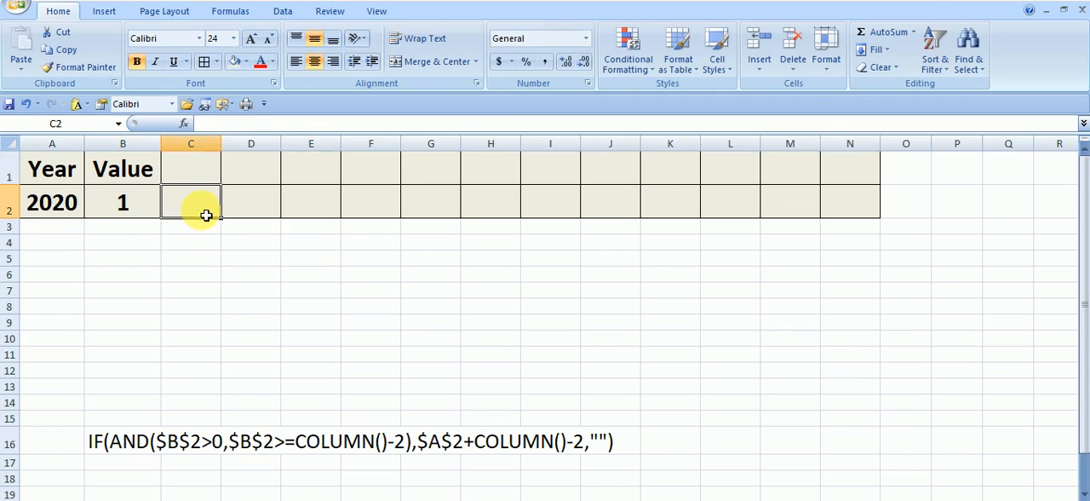
left_click(274, 272)
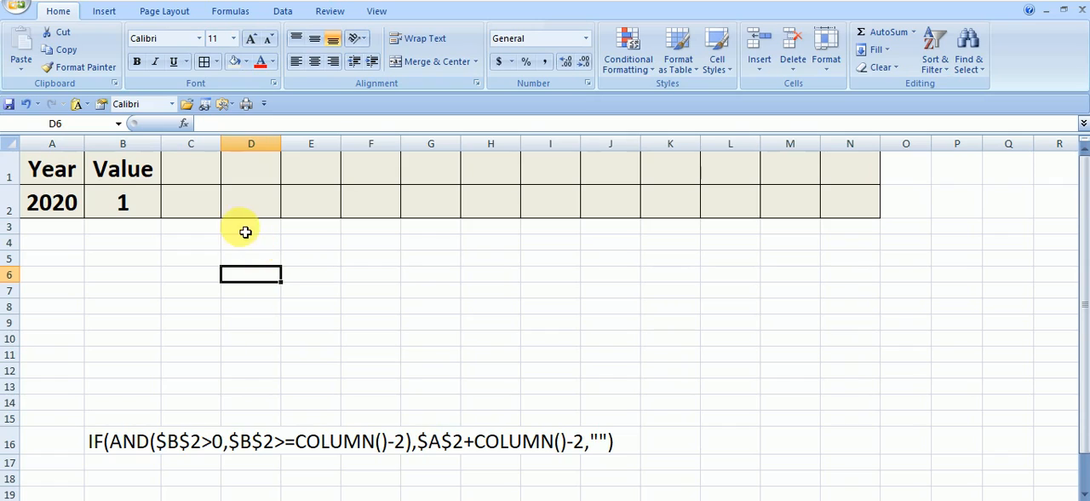
Step: Enter the function names AND in E6 and COLUMN in E7
left_click(326, 275)
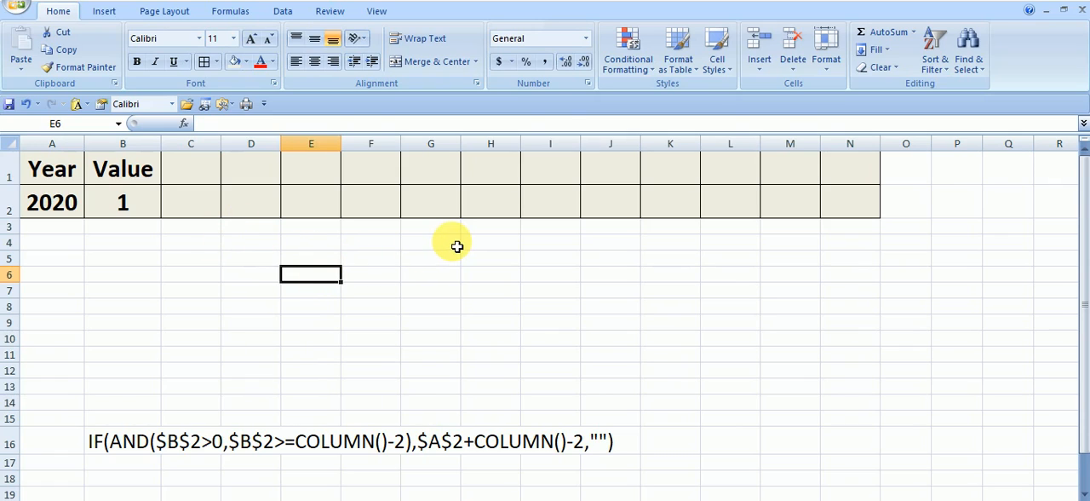
type("AN")
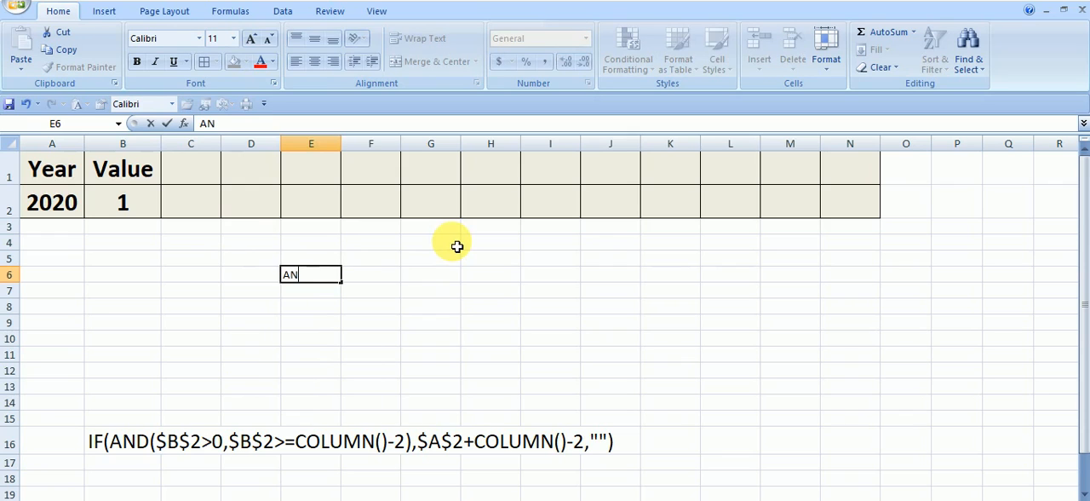
type("D")
left_click(558, 308)
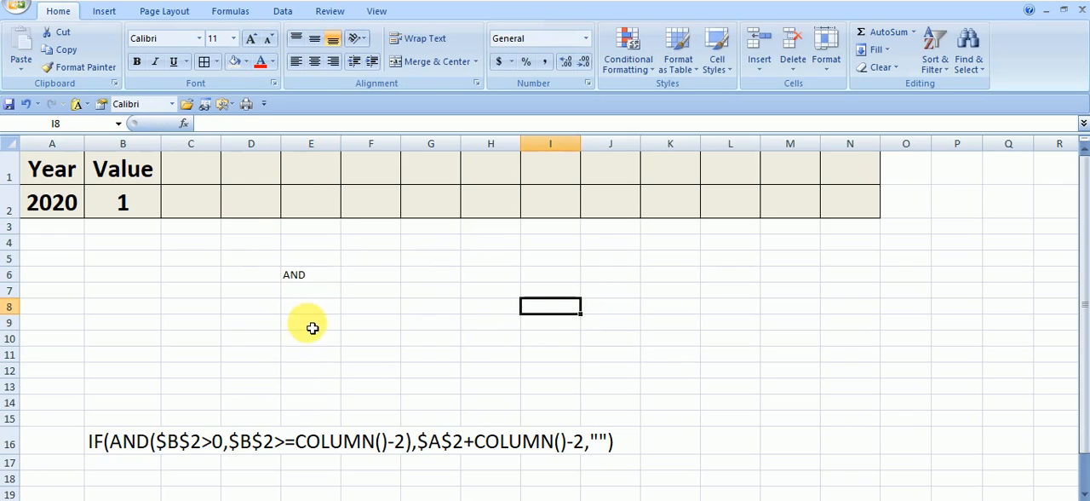
left_click(323, 291)
type("COL")
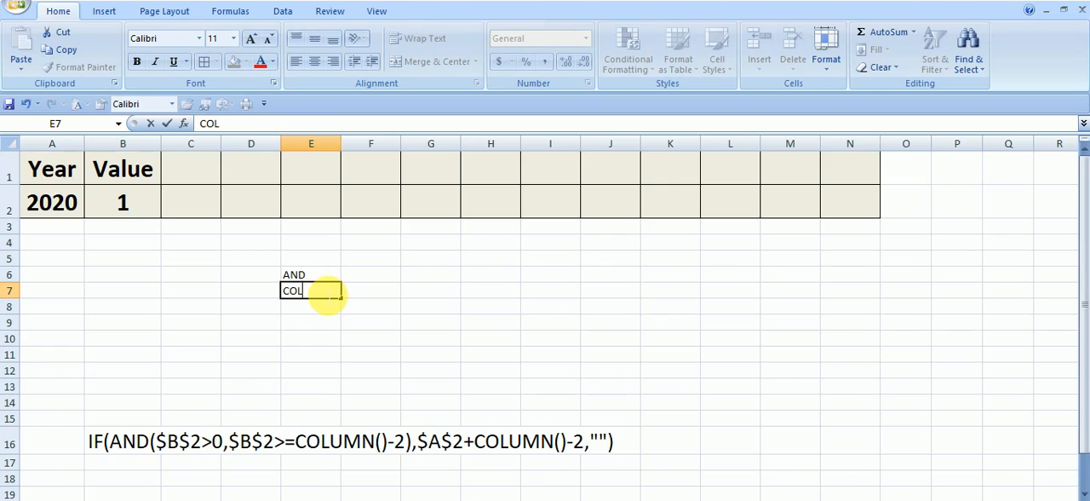
type("UMN")
key("Return")
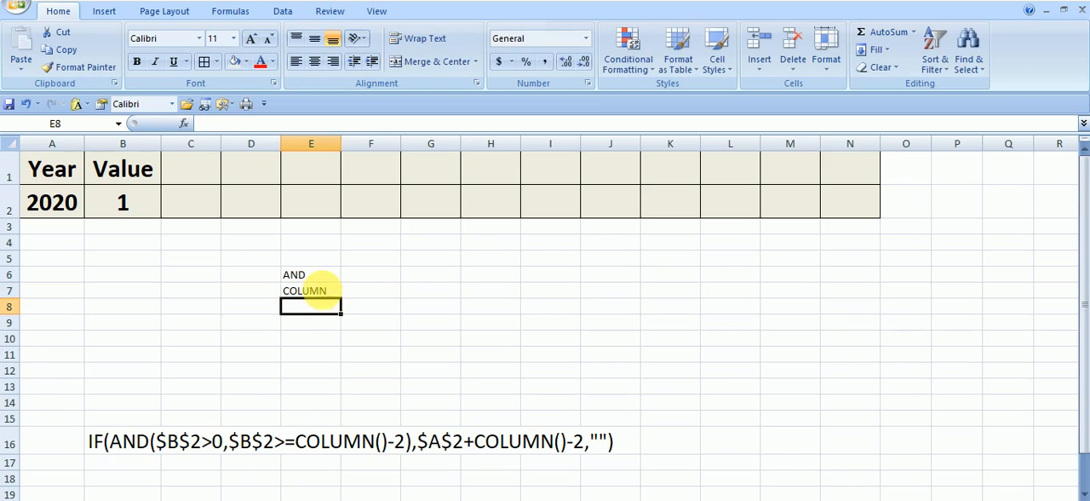
left_click(525, 352)
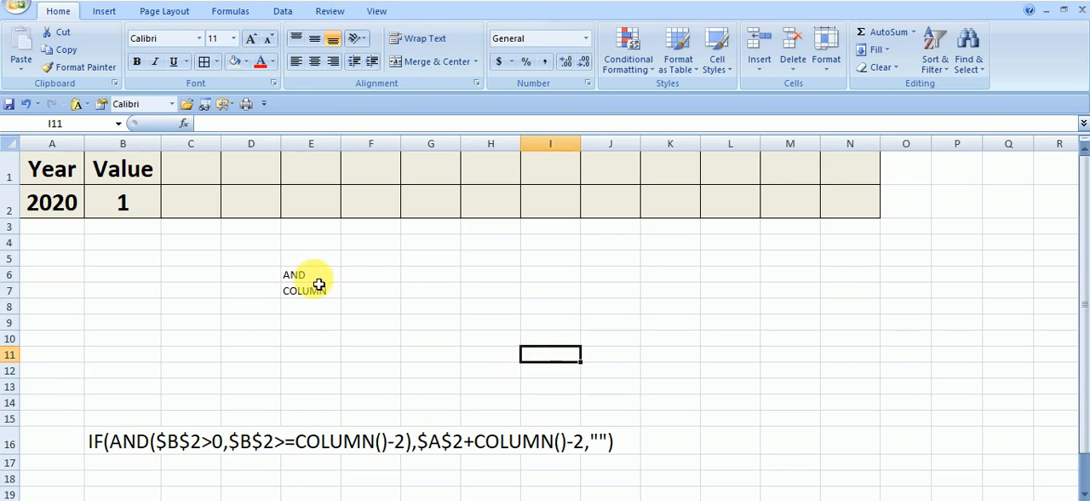
Step: Set the font size of E6:E7 to 20 and widen column E to fit the COLUMN label
left_click_drag(316, 277, 319, 292)
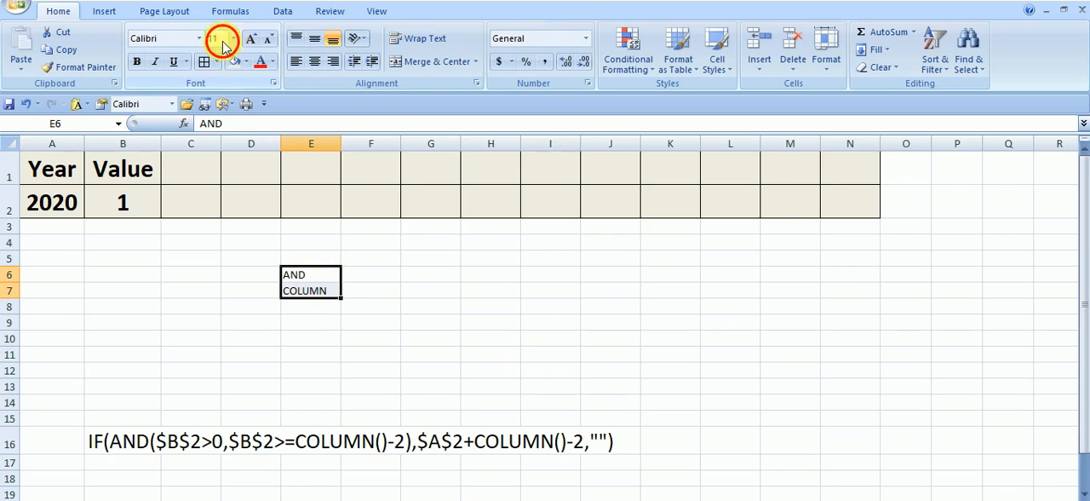
type("20")
key("Return")
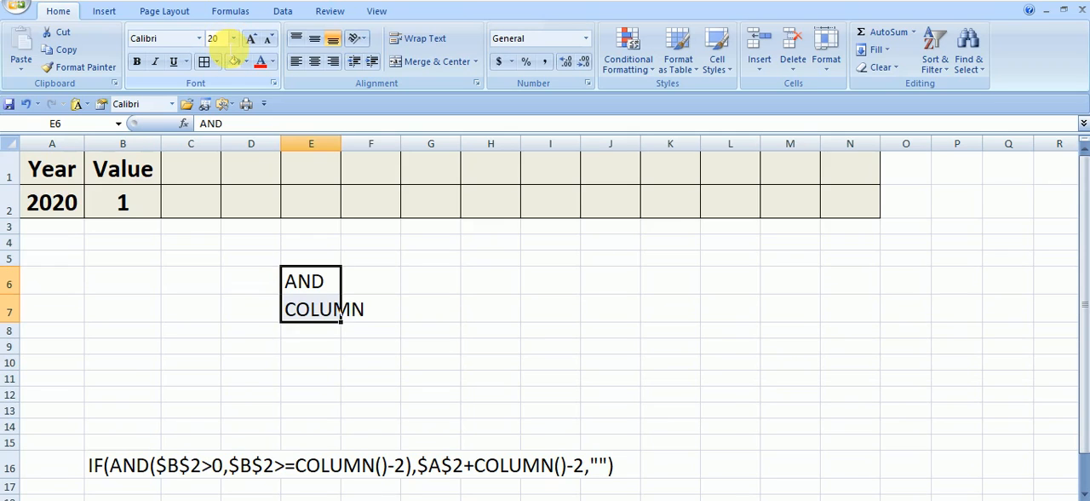
left_click(652, 280)
left_click(362, 285)
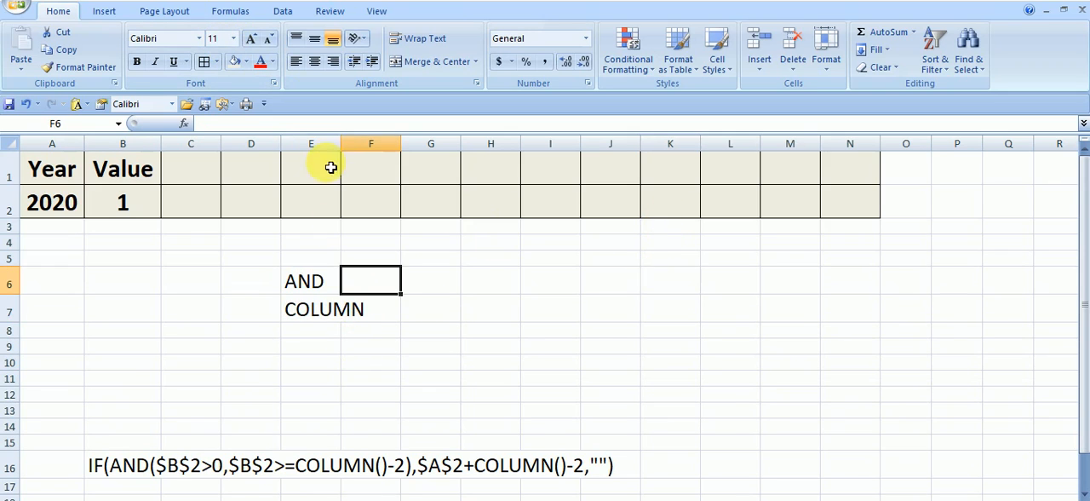
left_click_drag(347, 149, 370, 149)
left_click(637, 332)
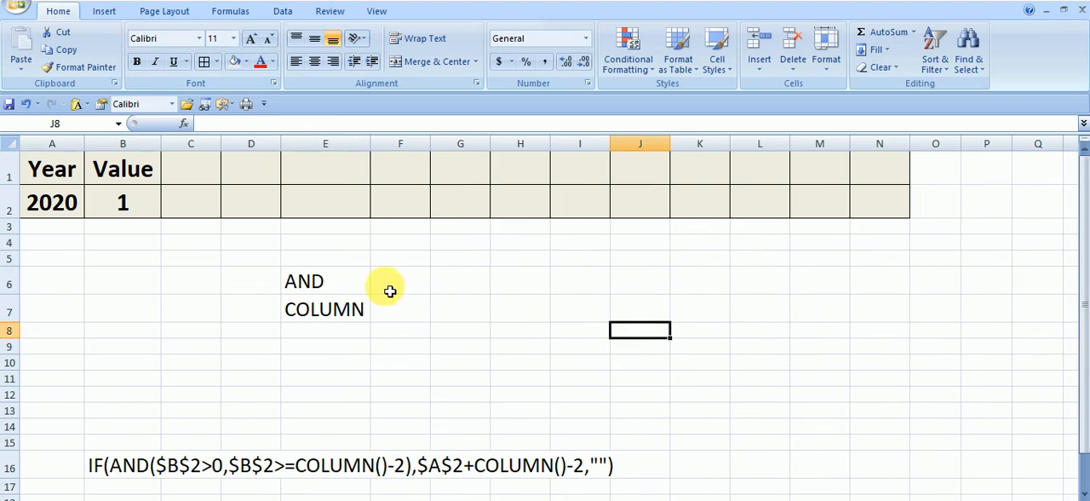
Step: Enter the function name IF in D6
left_click(260, 284)
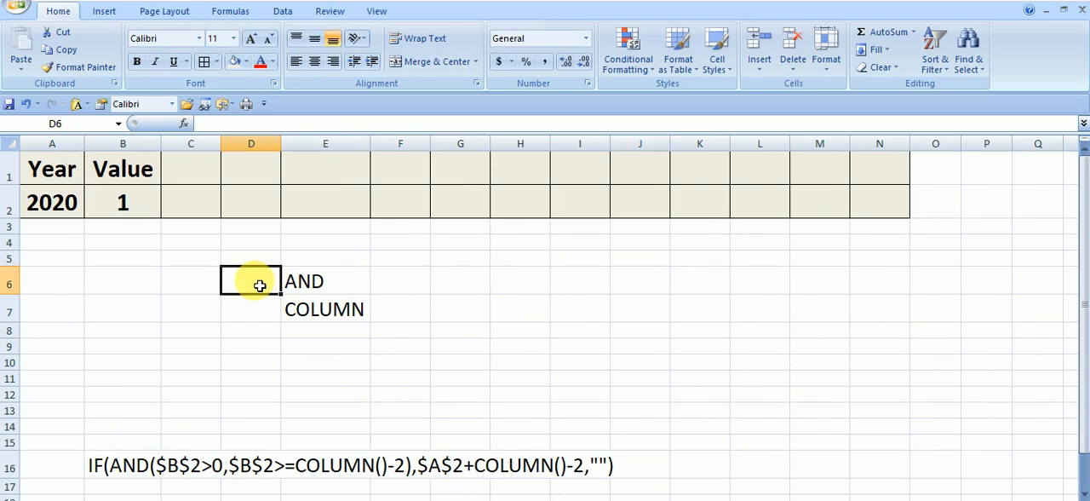
type("IF")
key("Return")
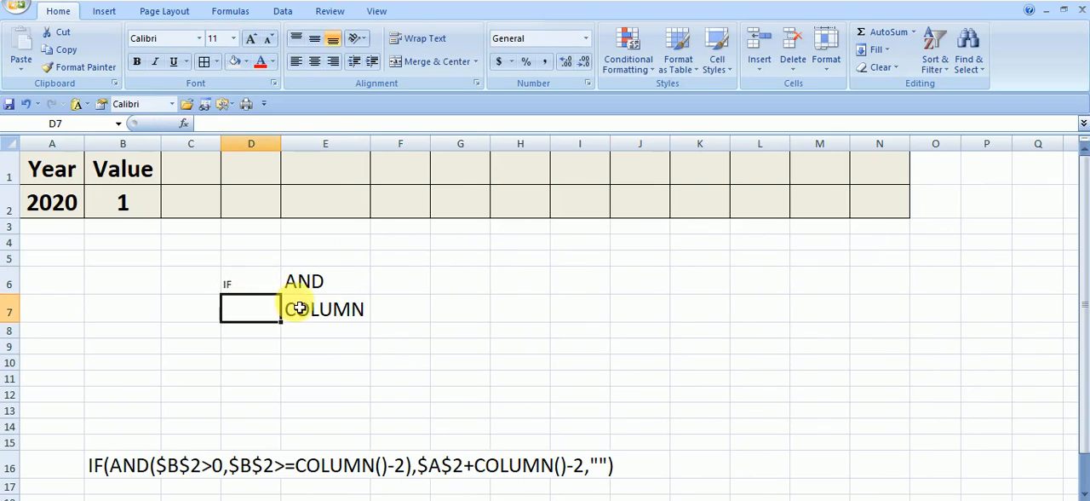
left_click(255, 284)
Step: Enter the function name IF in E5 with the formatting of E6, and clear the duplicate IF from D6
left_click(322, 264)
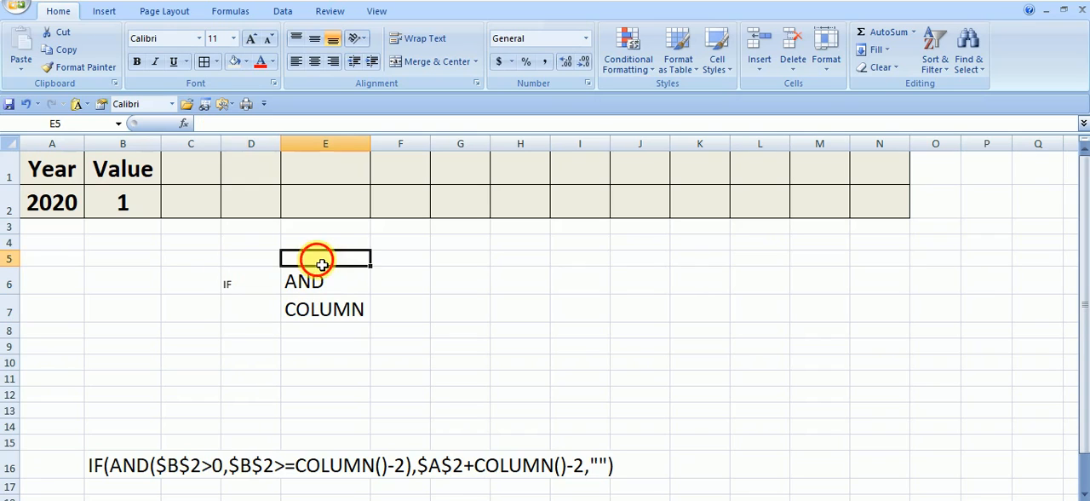
type("IF")
key("Return")
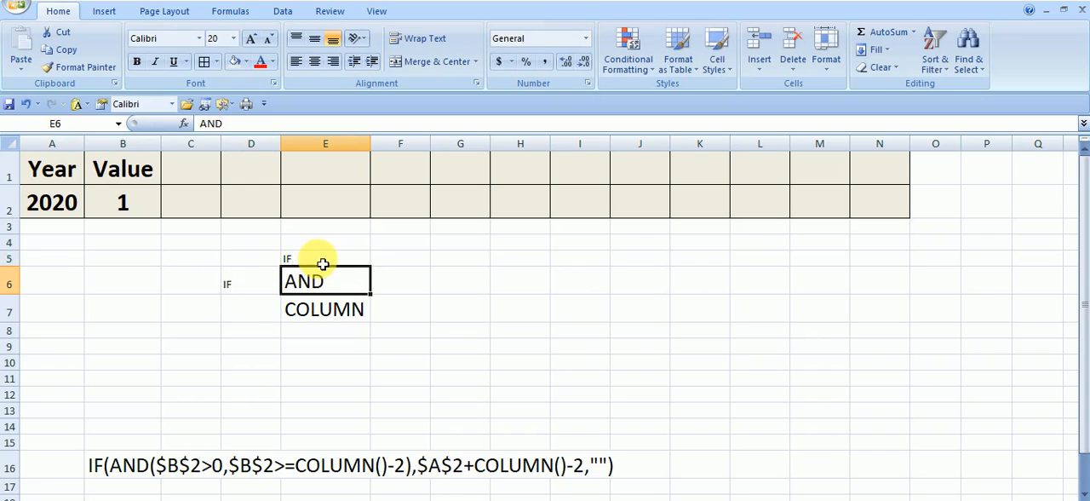
left_click(79, 67)
left_click(325, 265)
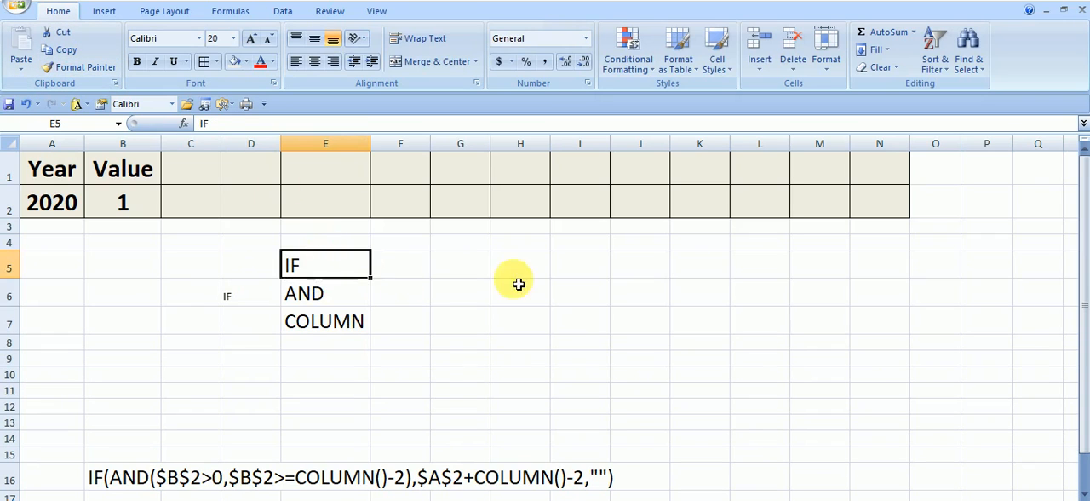
left_click(520, 282)
left_click(253, 296)
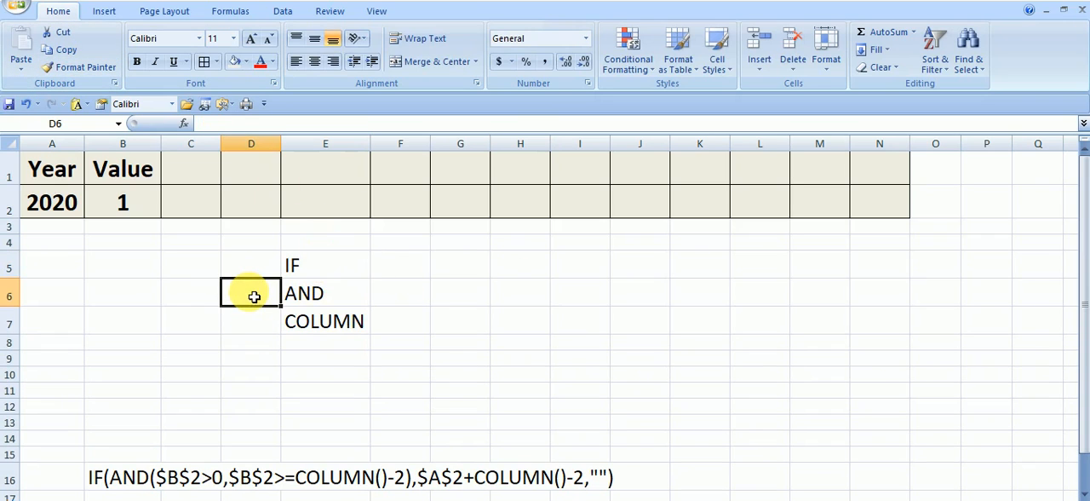
left_click(335, 322)
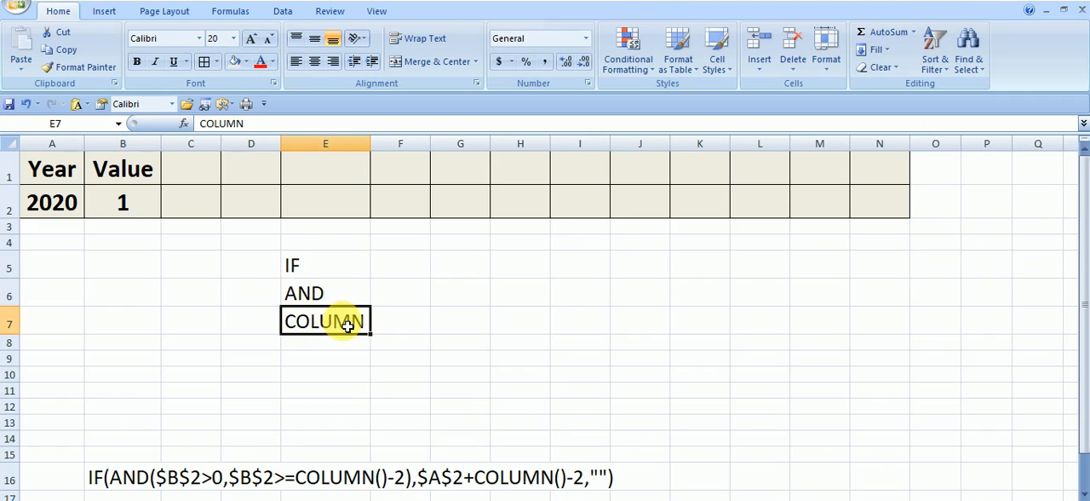
left_click(321, 298)
left_click(318, 267)
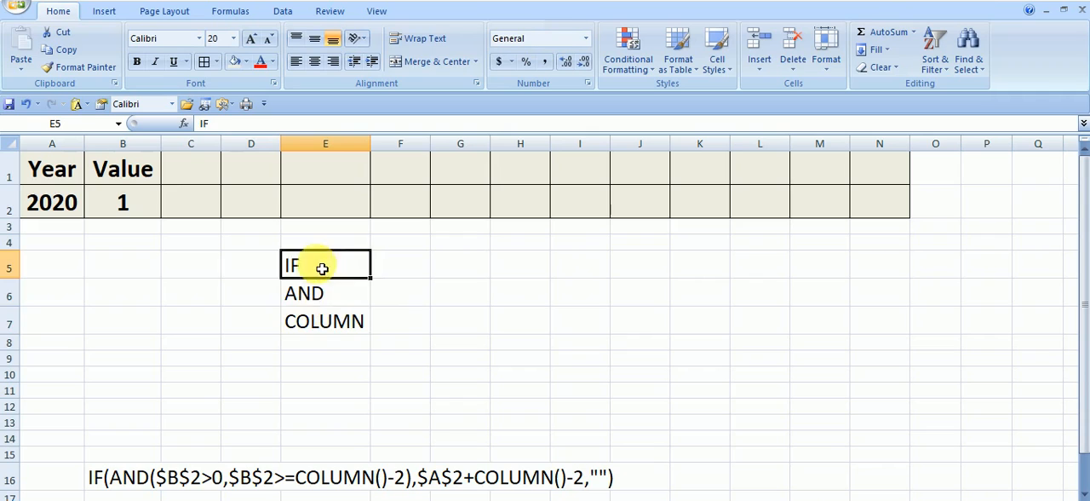
left_click(324, 319)
Step: Enter the formula =COLUMN() in H6
left_click(512, 300)
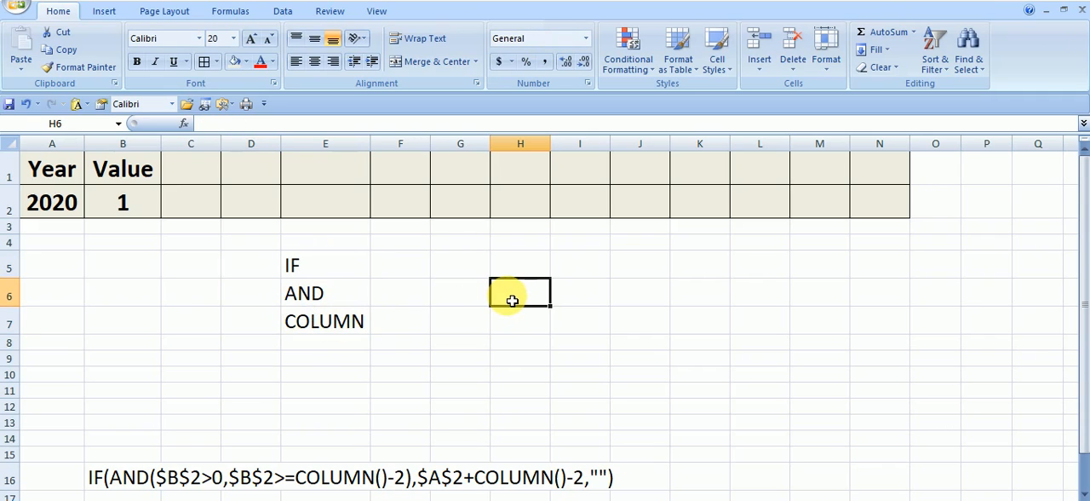
type("=CO")
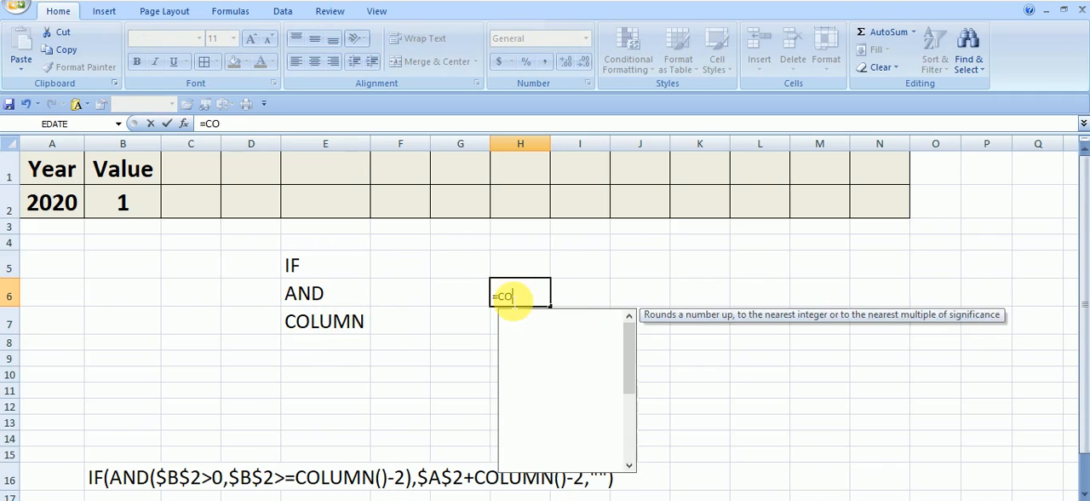
type("LUMN(")
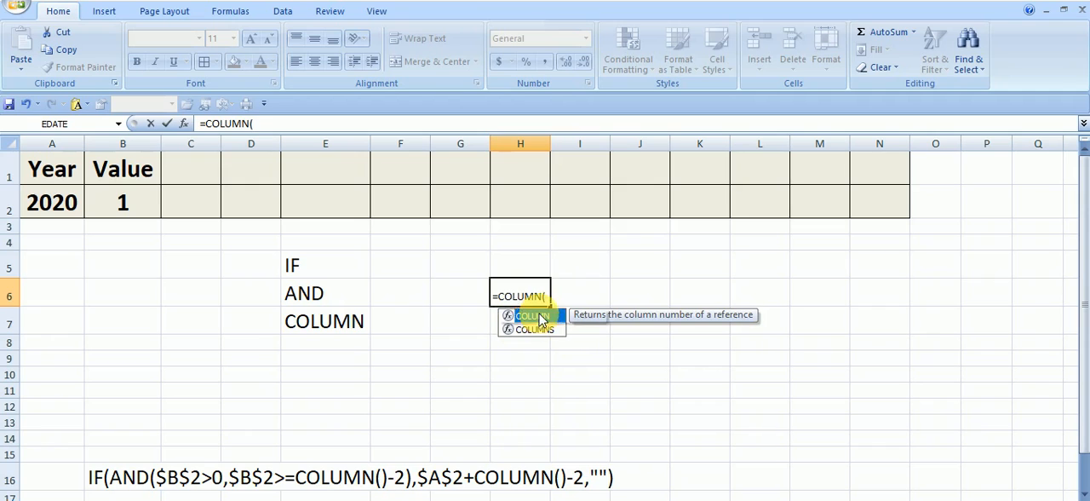
key("Return")
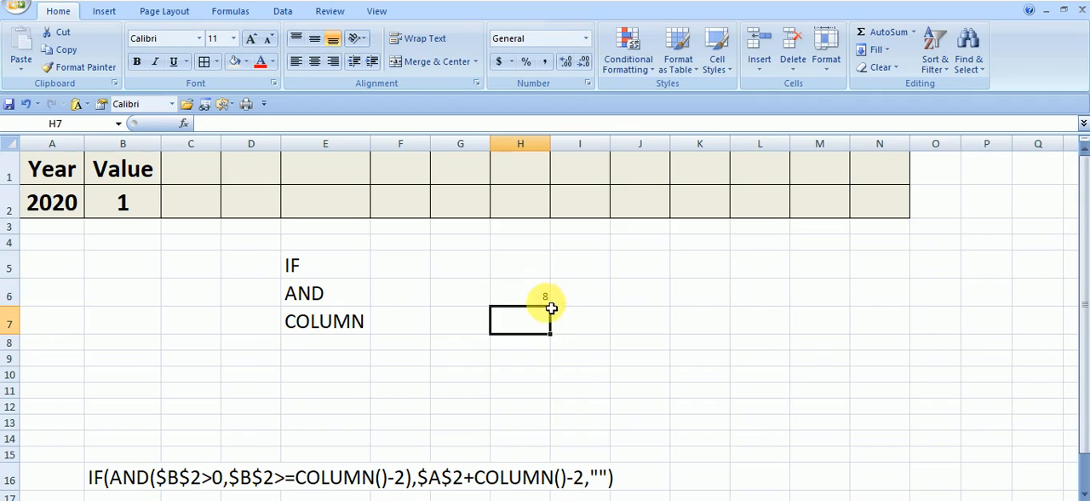
Step: Count the columns from A through H and compare the count with the COLUMN formula's result in H6
left_click(525, 295)
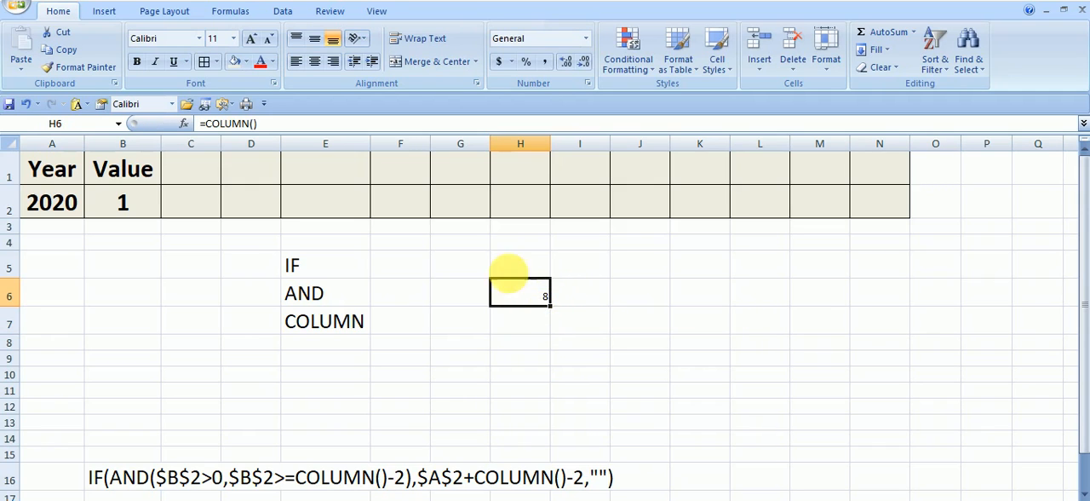
left_click(57, 273)
left_click(110, 260)
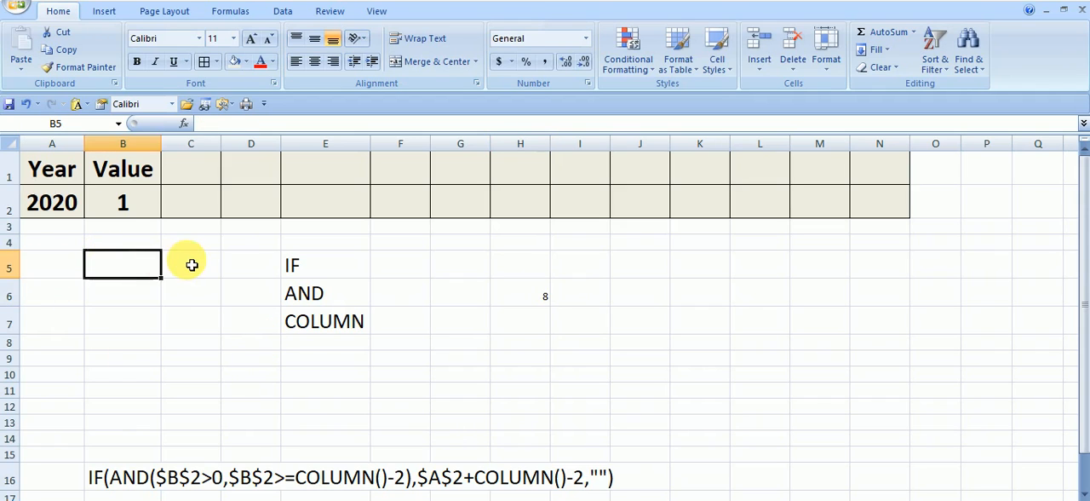
left_click(192, 264)
left_click(261, 260)
left_click(342, 262)
left_click(400, 261)
left_click(473, 260)
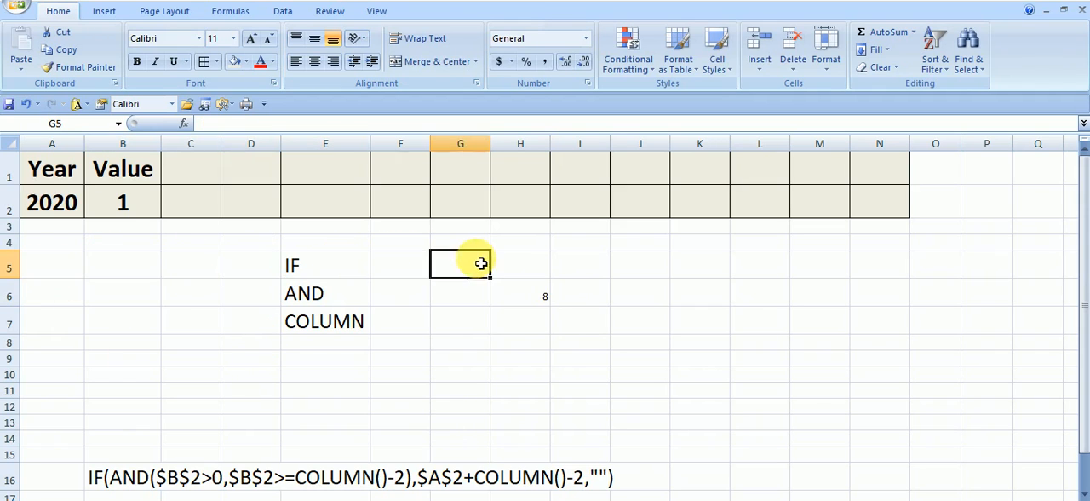
left_click(532, 270)
left_click(532, 304)
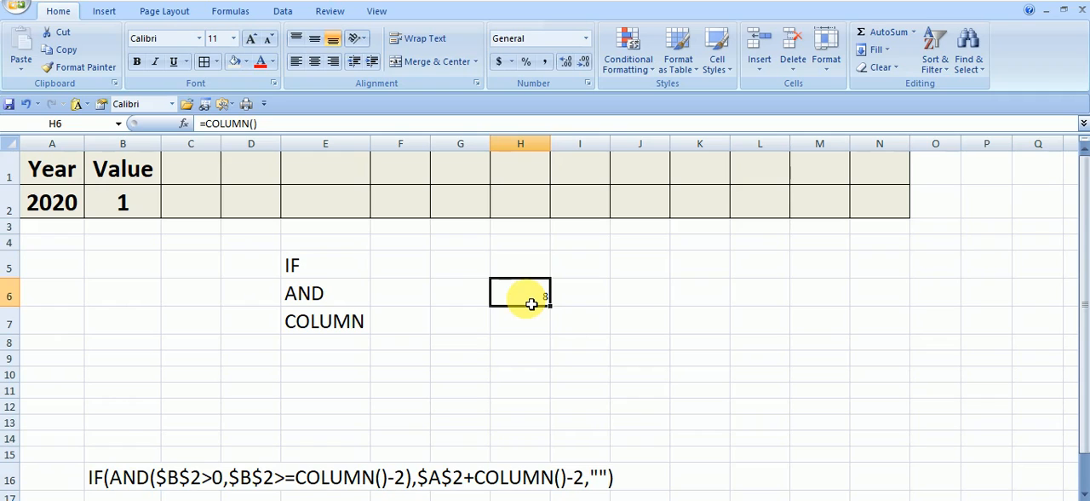
double_click(530, 304)
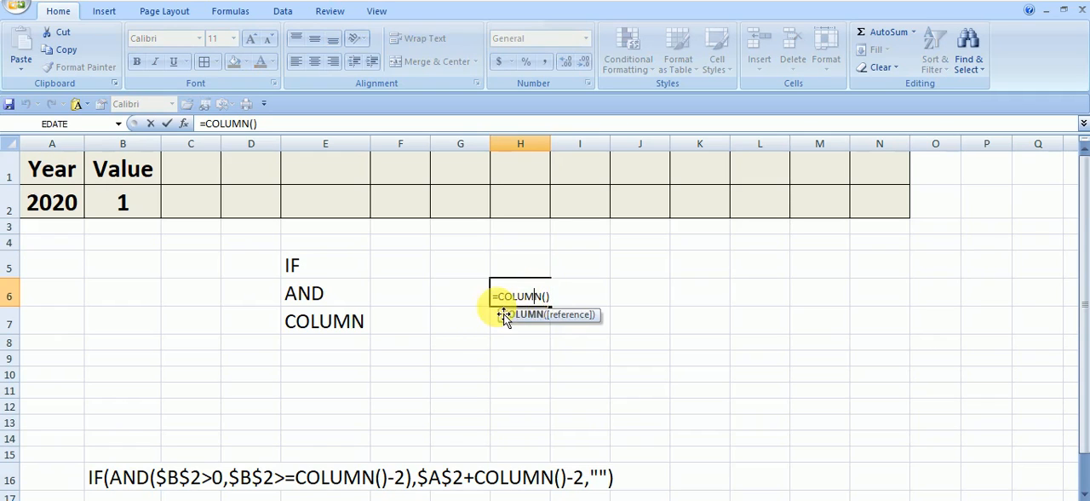
key("Return")
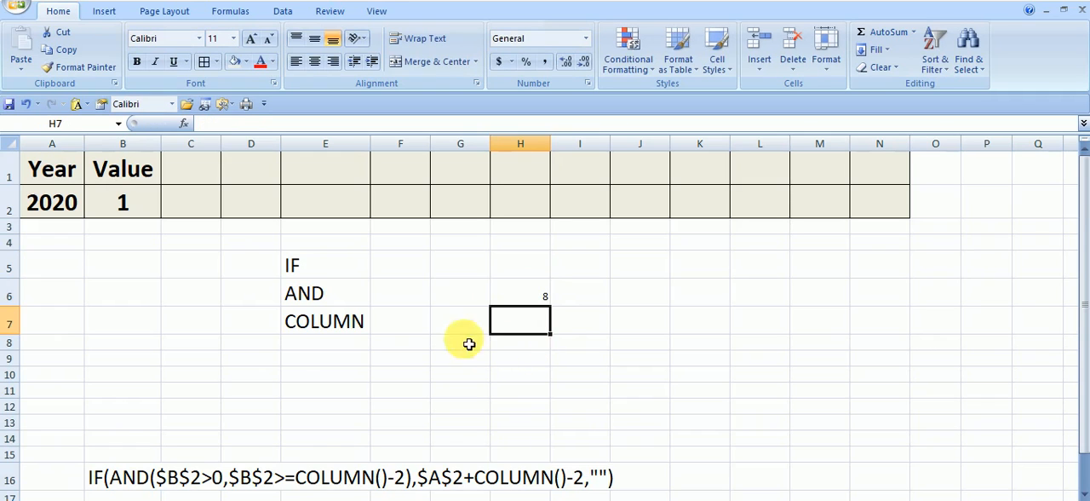
left_click(330, 307)
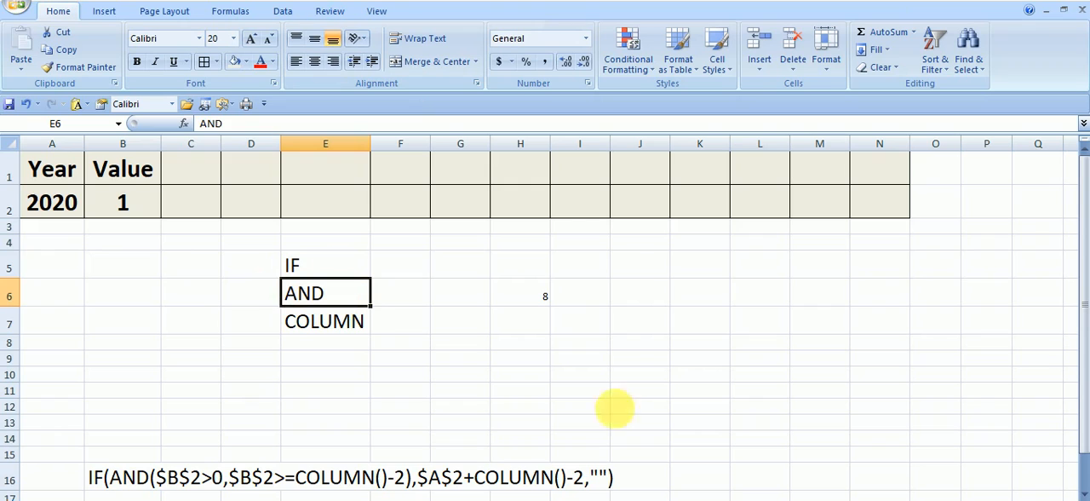
left_click(206, 206)
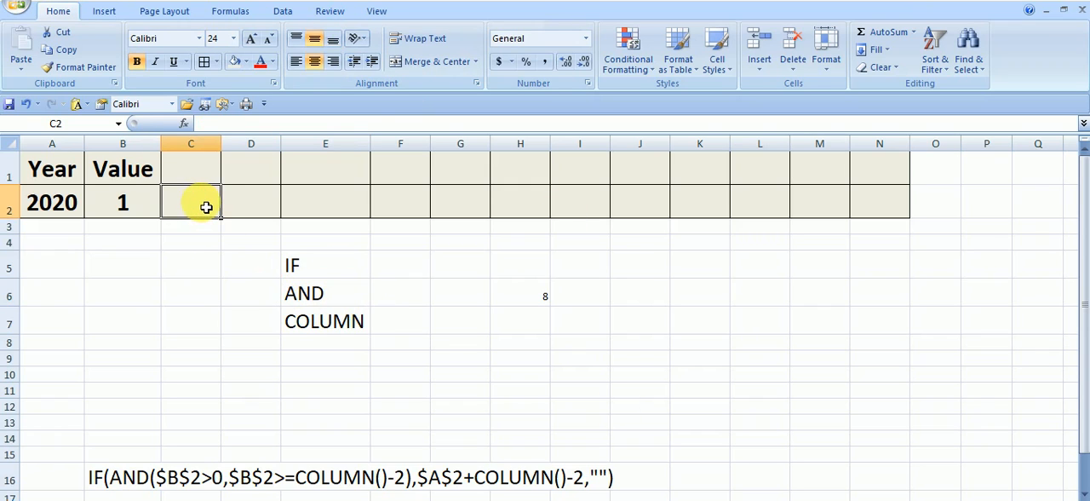
type("=IF")
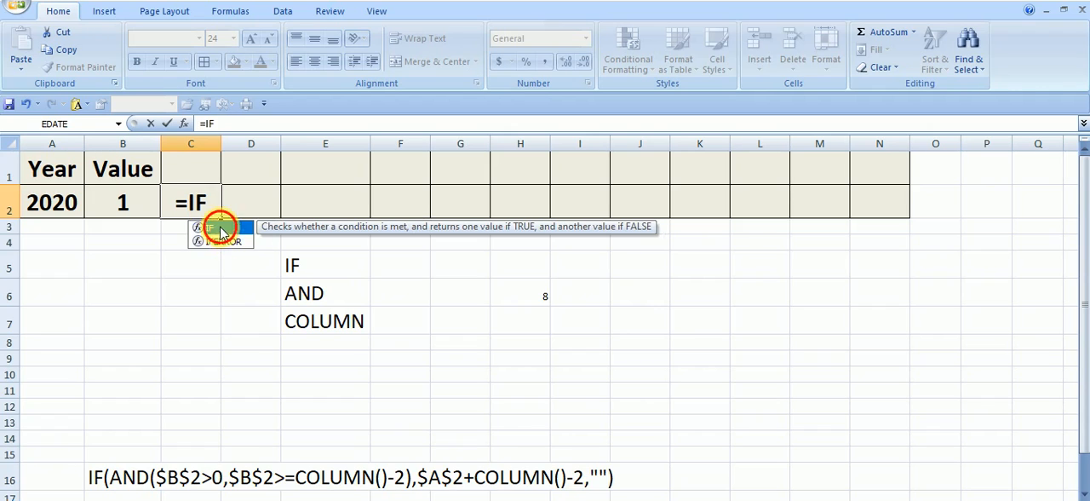
double_click(220, 227)
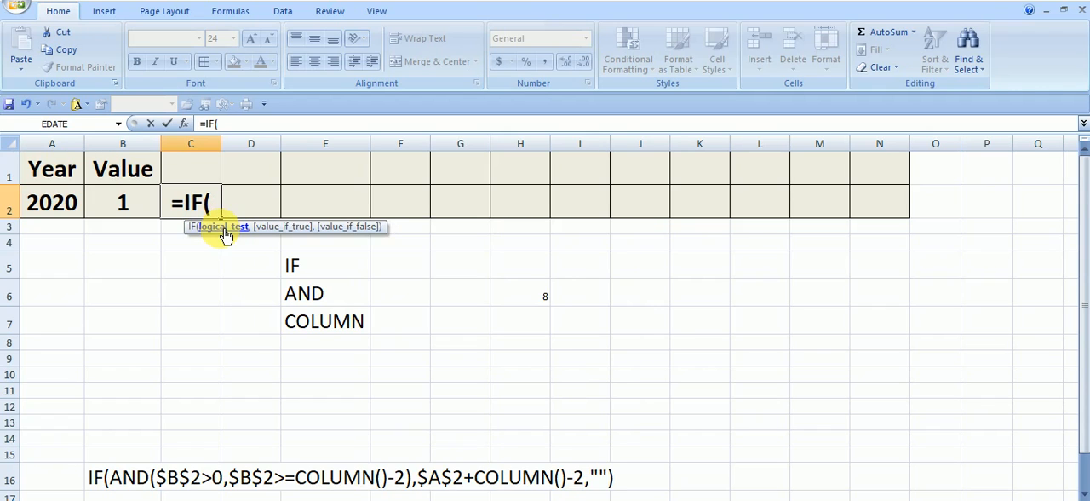
type("AND")
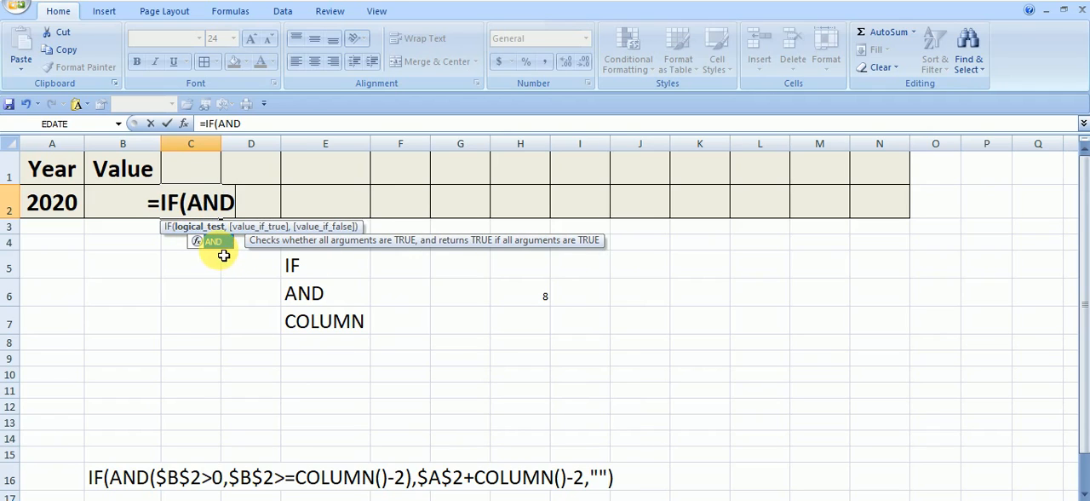
left_click(219, 246)
double_click(218, 246)
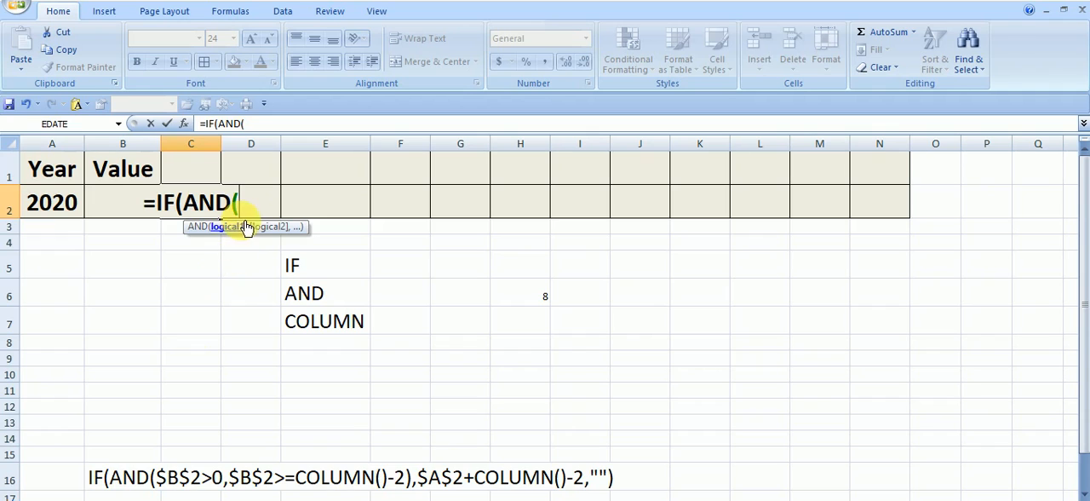
left_click(117, 202)
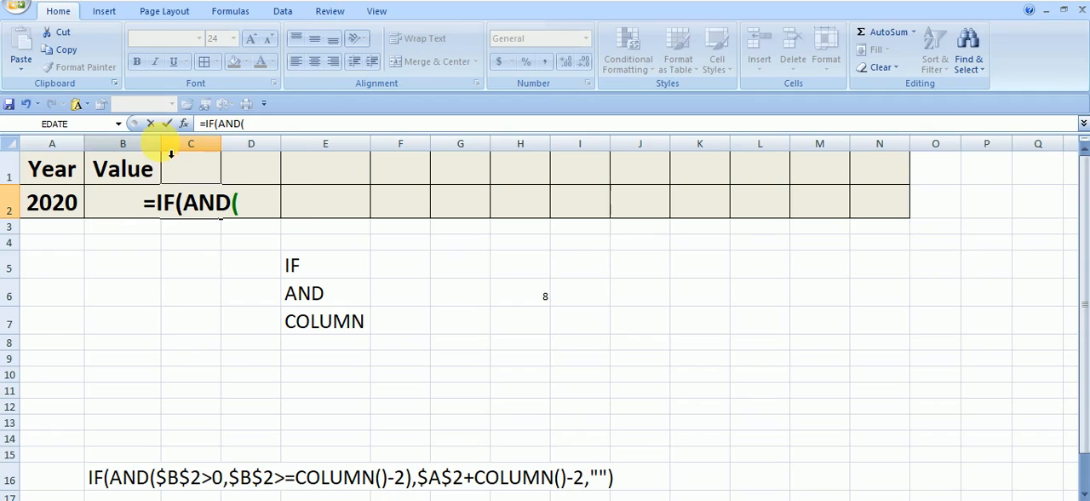
key("Escape")
left_click(178, 315)
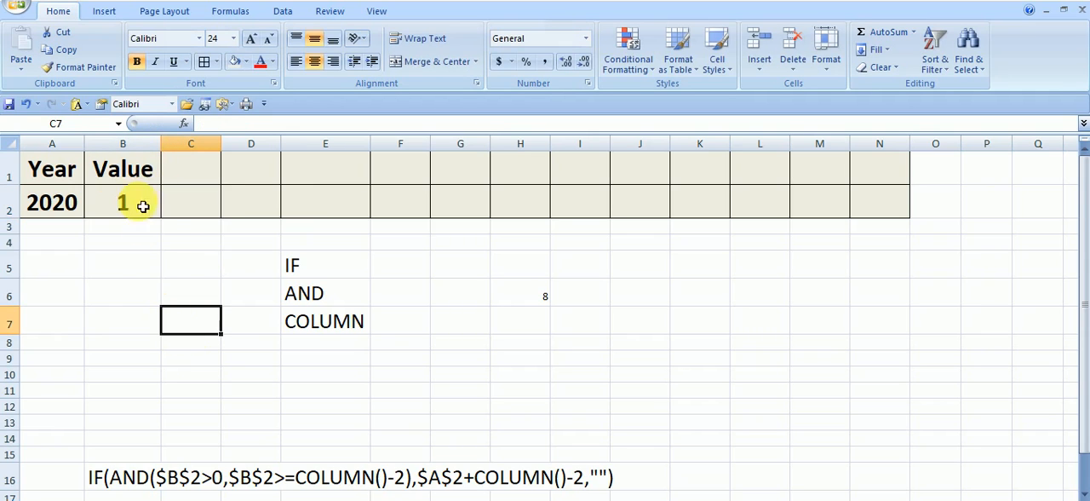
Step: Widen columns B and C equally, and start a formula in C2 with IF, AND and the first condition $B$2>0
left_click_drag(162, 143, 388, 152)
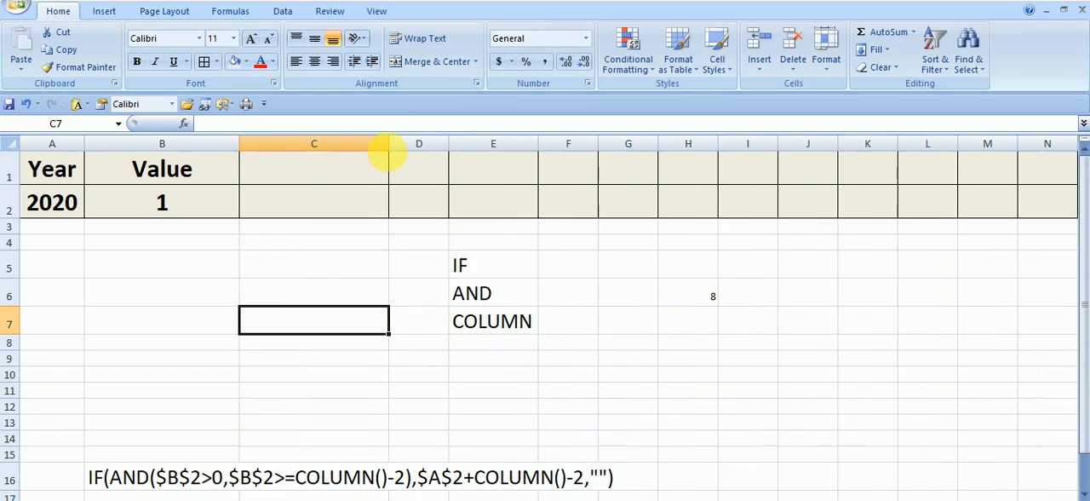
left_click(317, 210)
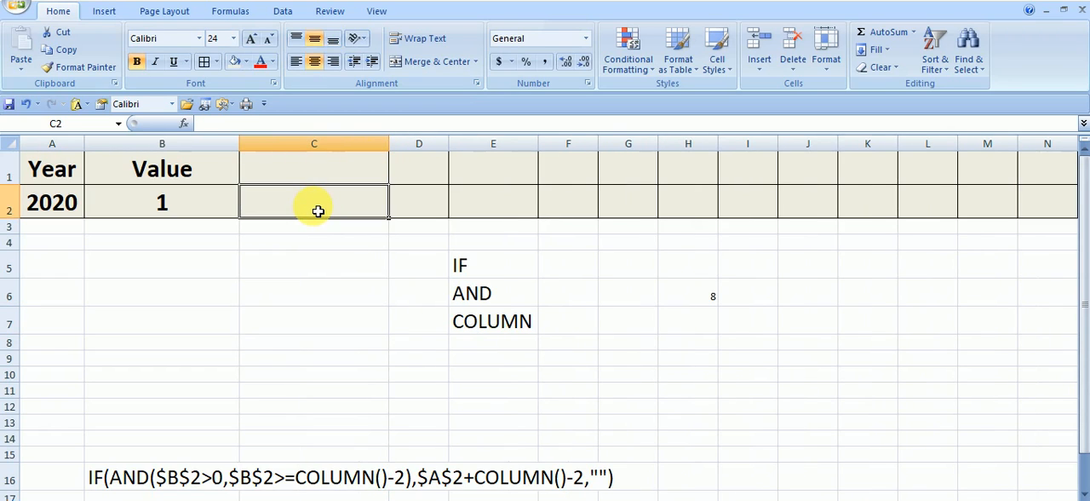
type("=IF")
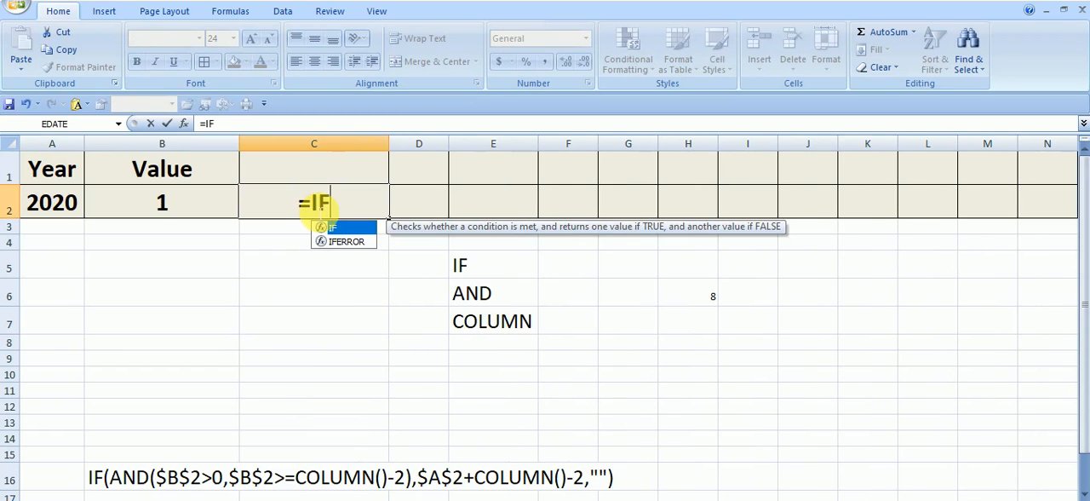
double_click(354, 228)
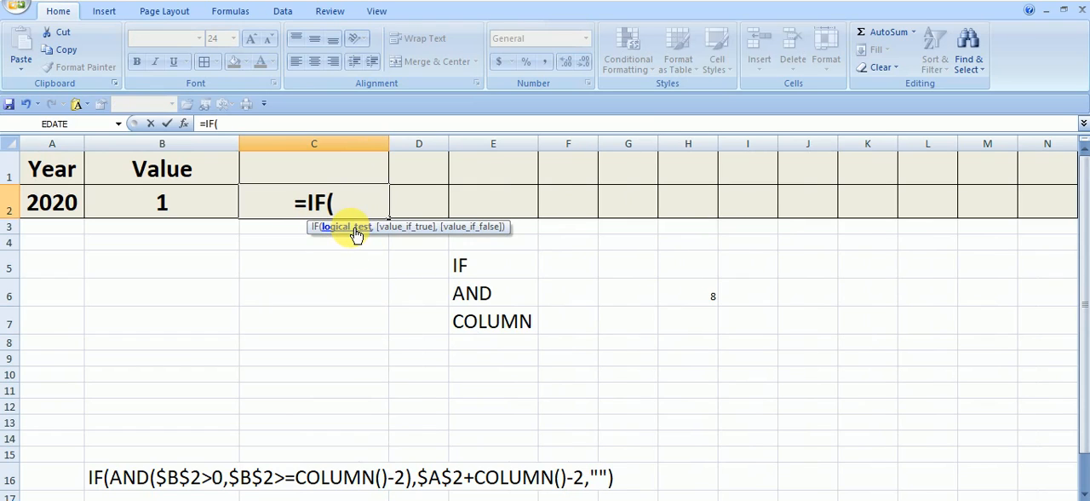
type("AND")
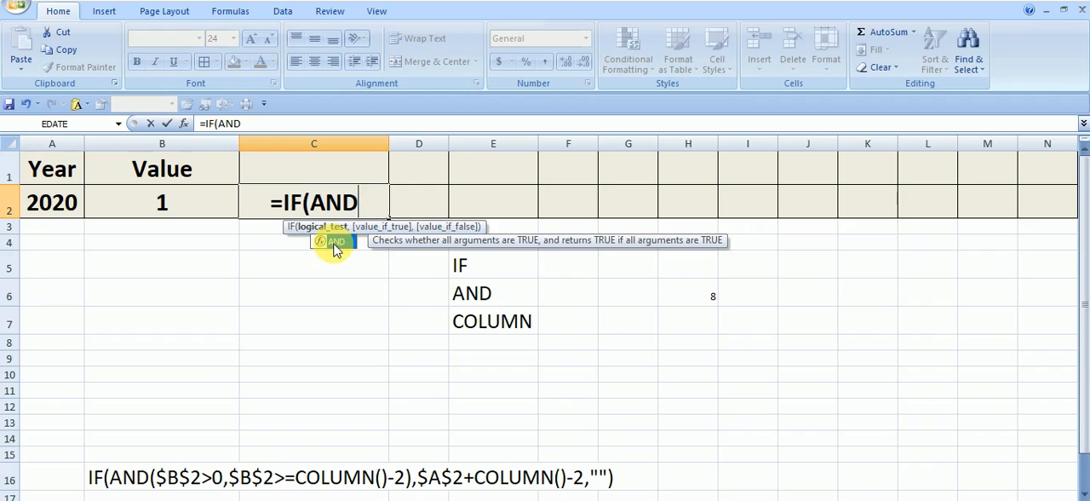
double_click(335, 245)
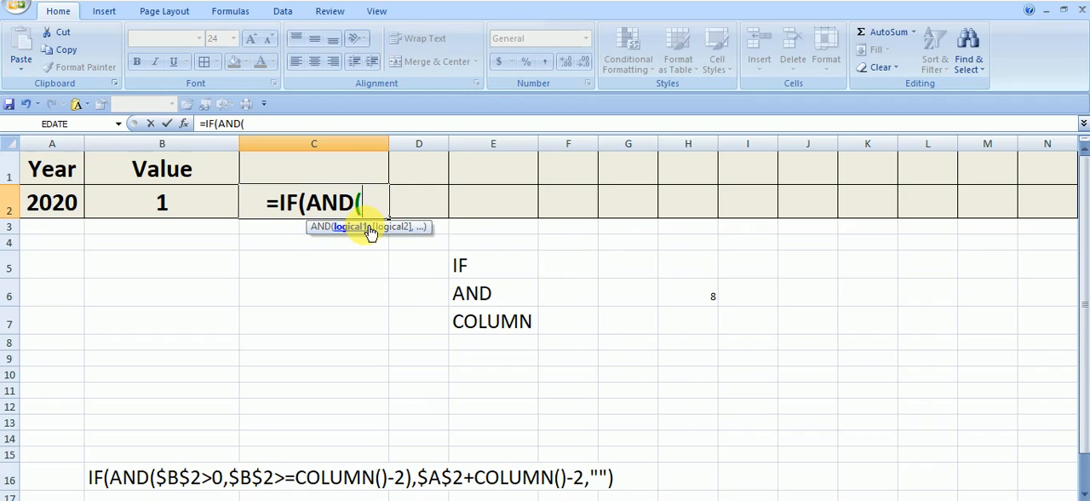
left_click(192, 212)
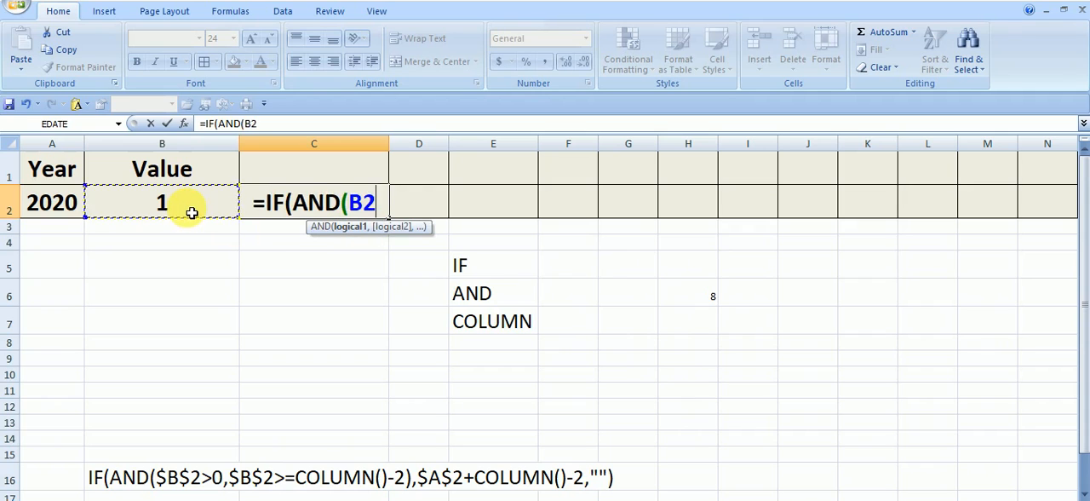
key("F4")
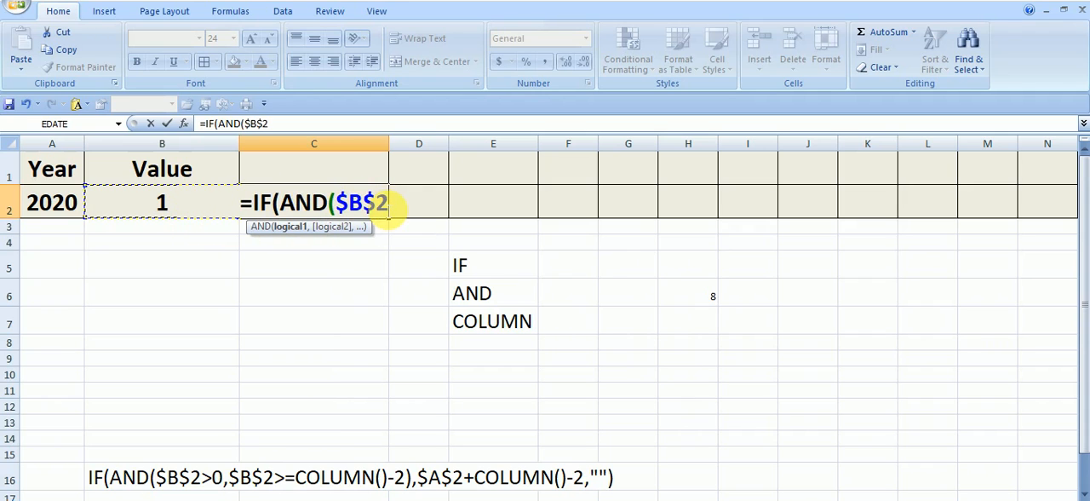
type(">")
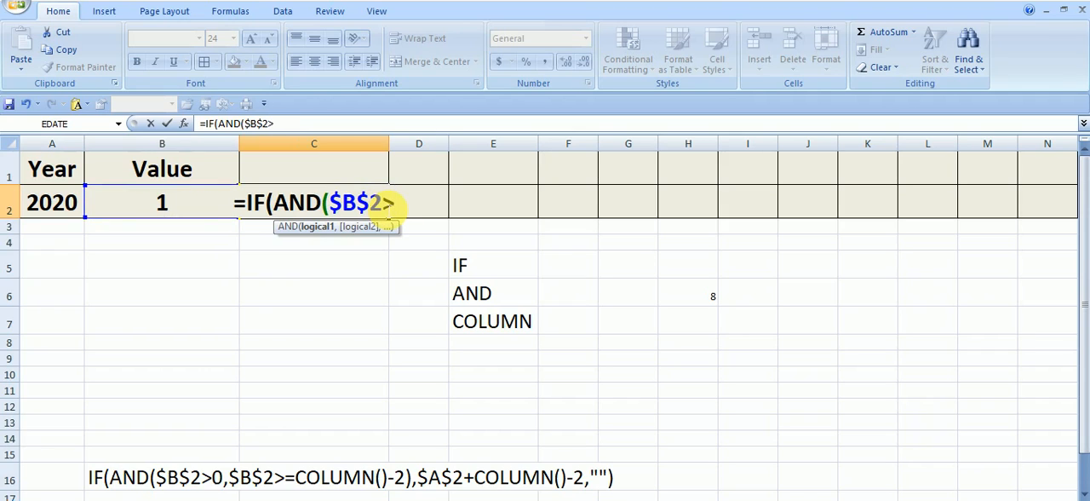
type("0")
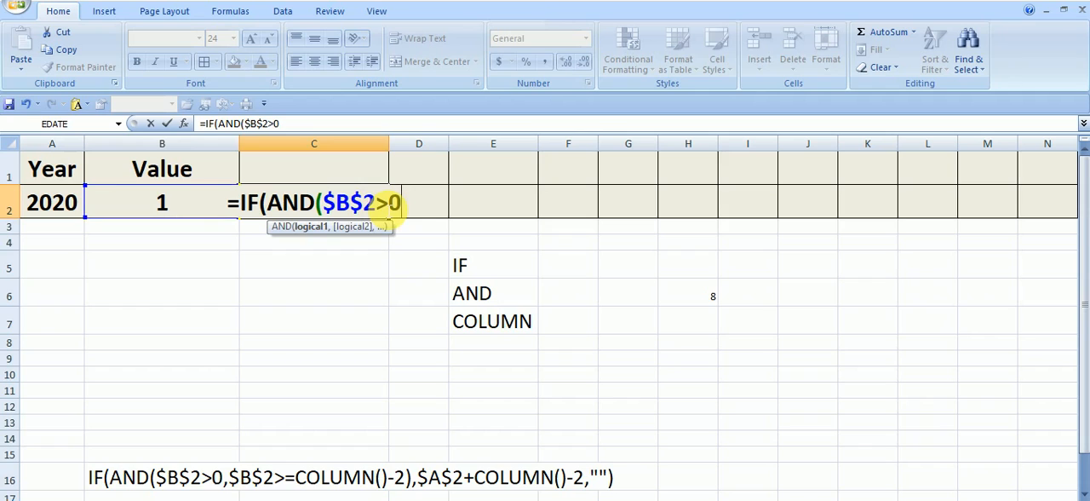
type(",")
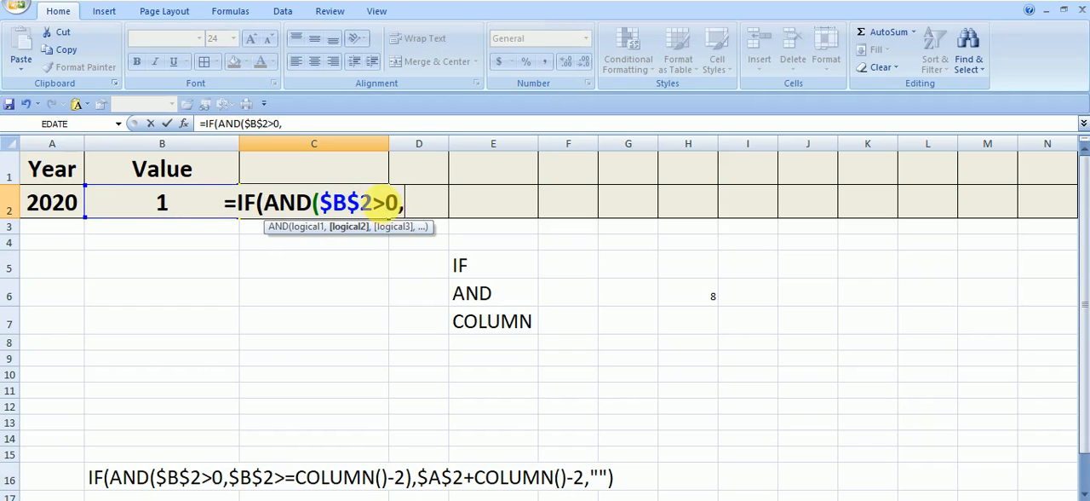
Step: Add B2>=COLUMN()-2 as the second AND condition in the C2 formula and close the AND function
left_click(153, 206)
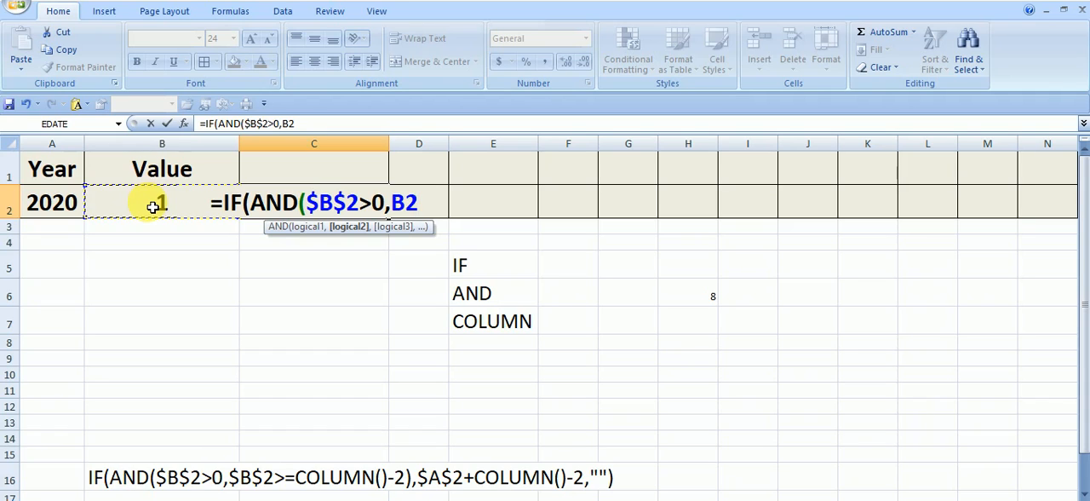
type(">")
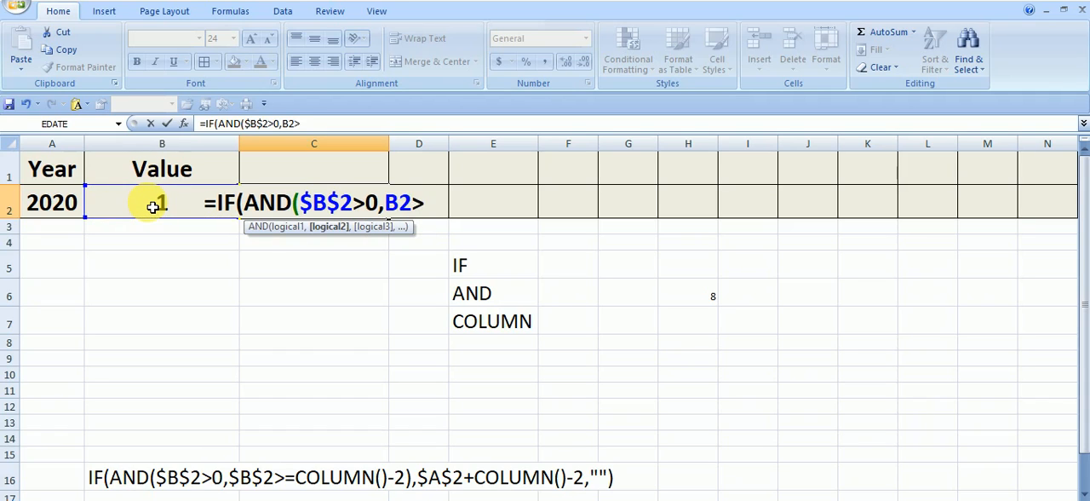
type("=")
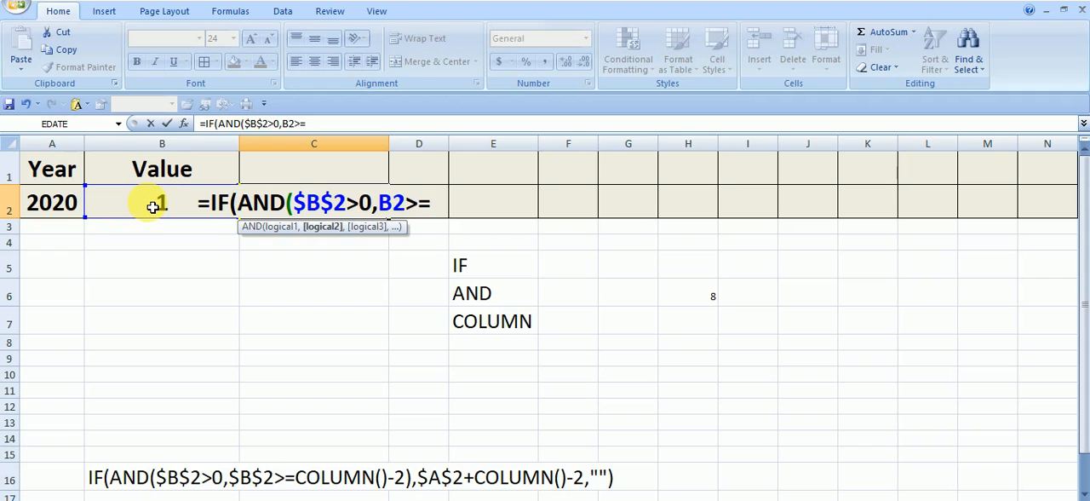
type("COL")
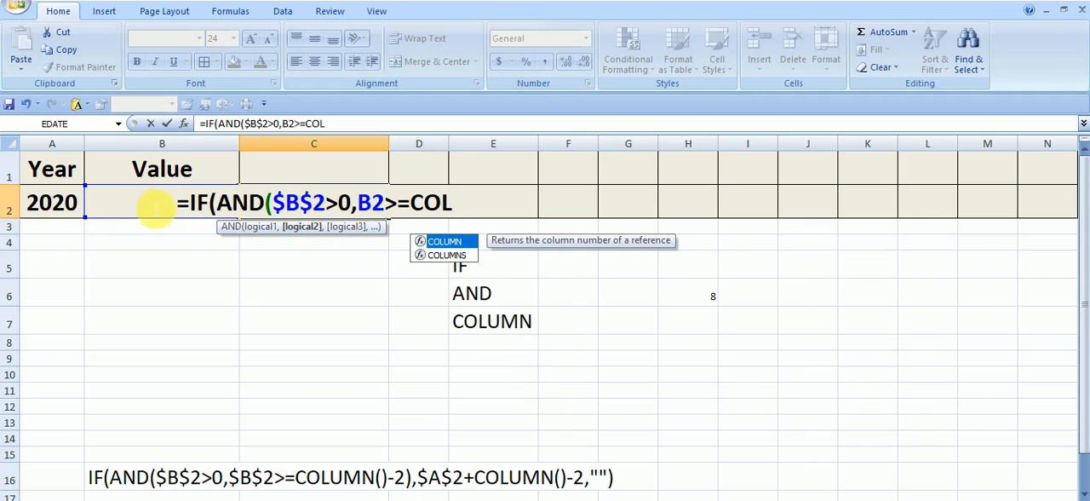
double_click(443, 241)
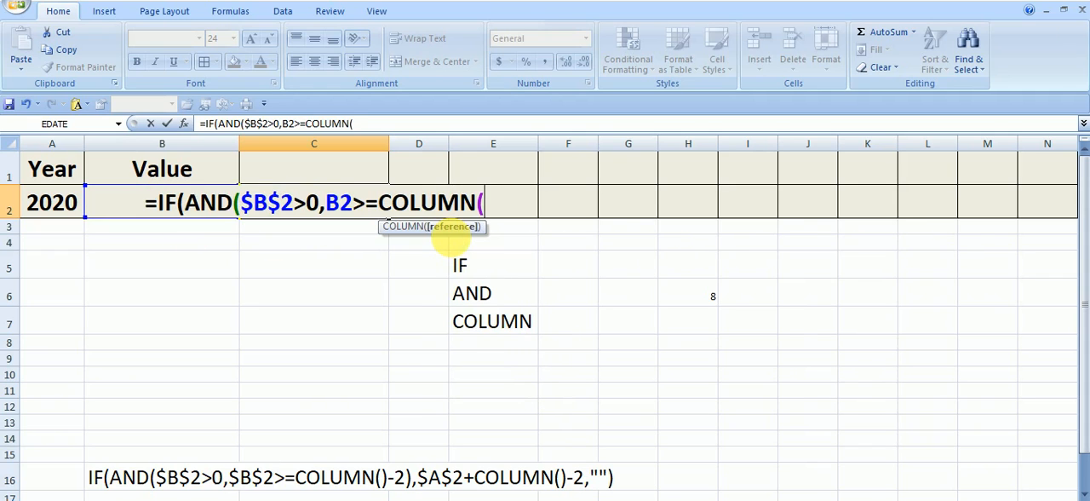
type(")")
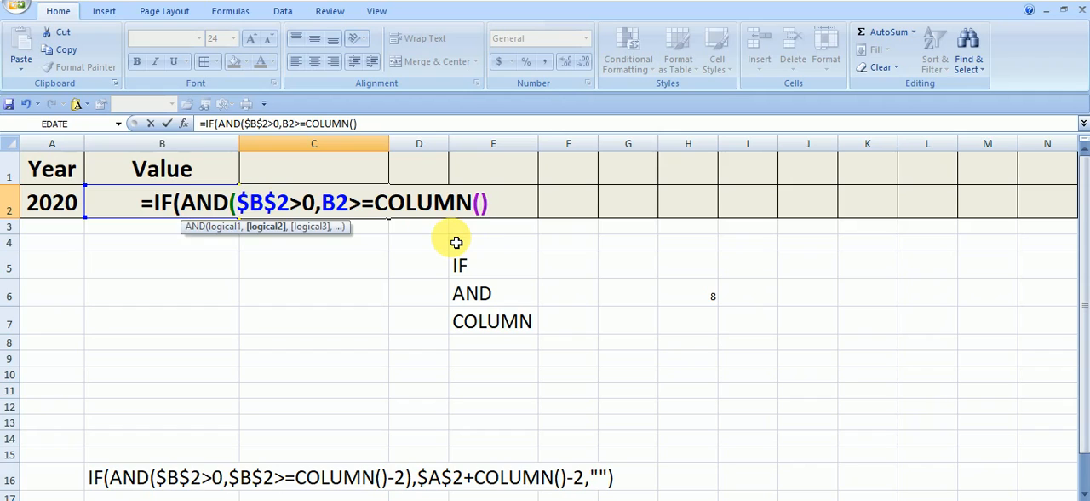
type("-2")
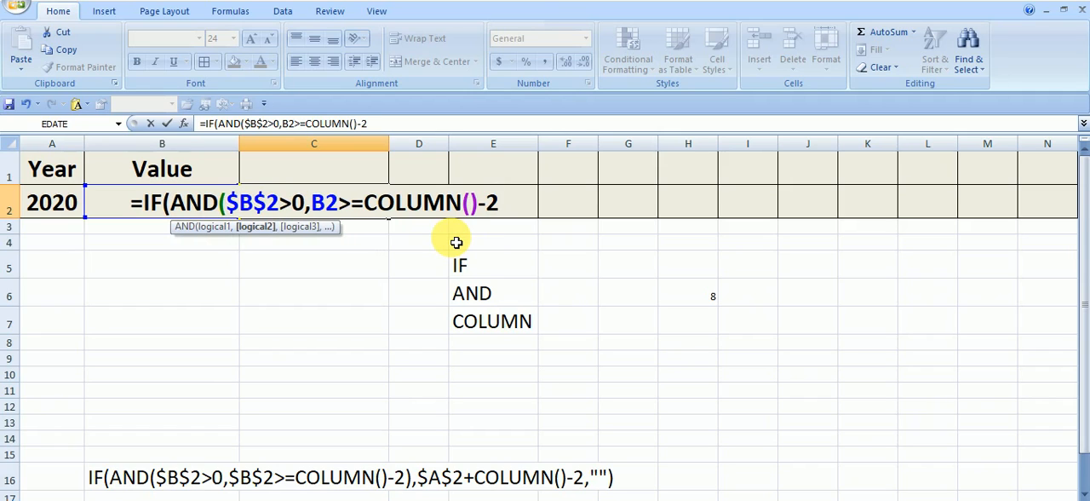
type(")")
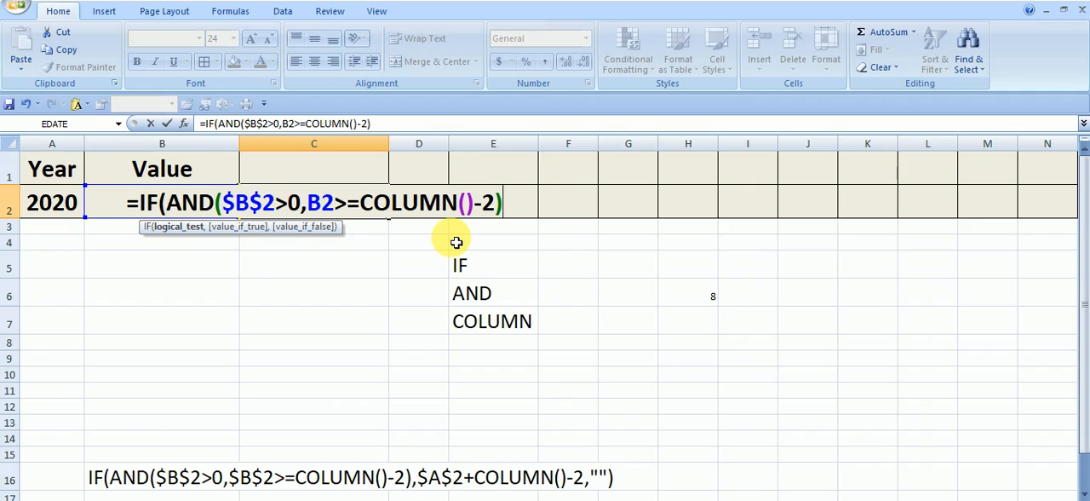
Step: Enter $A$2+COLUMN()-2 as the value-if-true argument of the IF formula in C2
type(",")
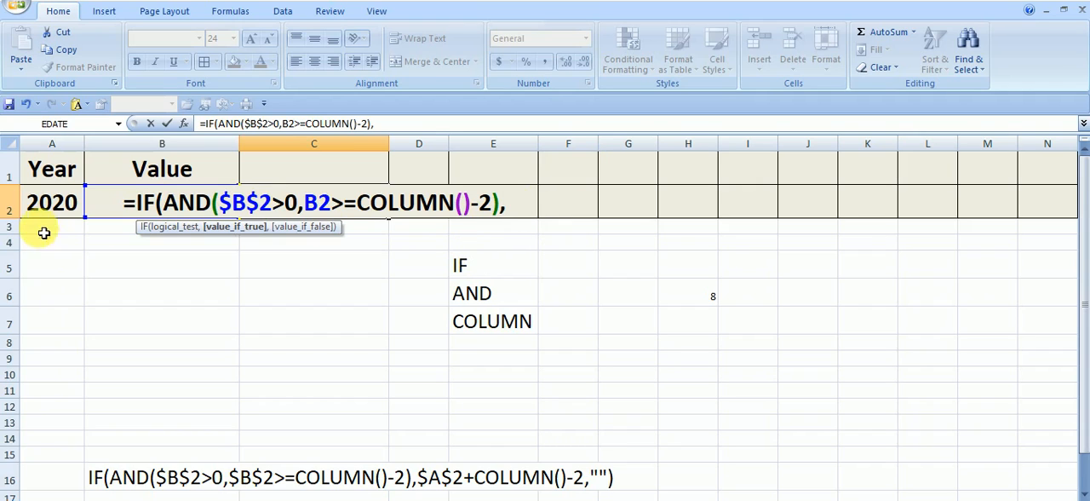
left_click(62, 204)
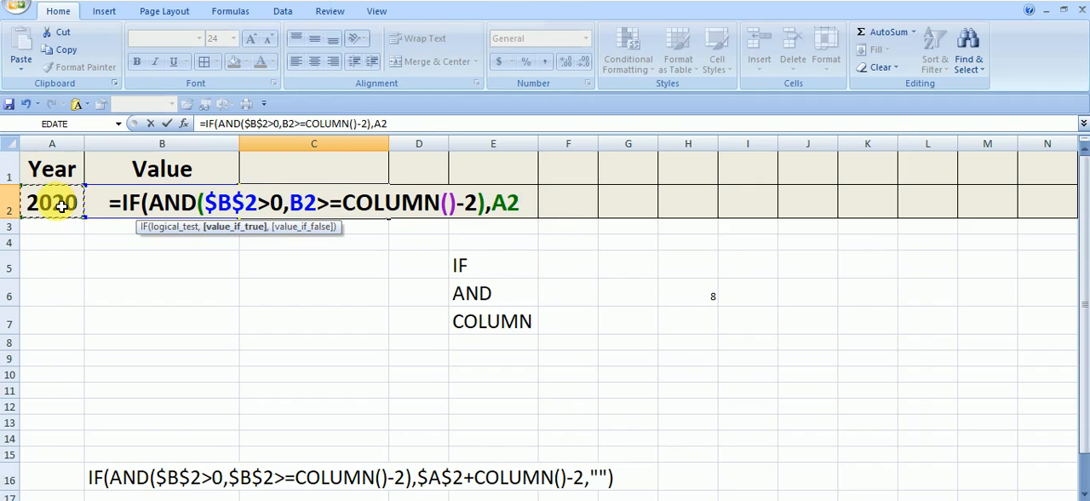
key("F4")
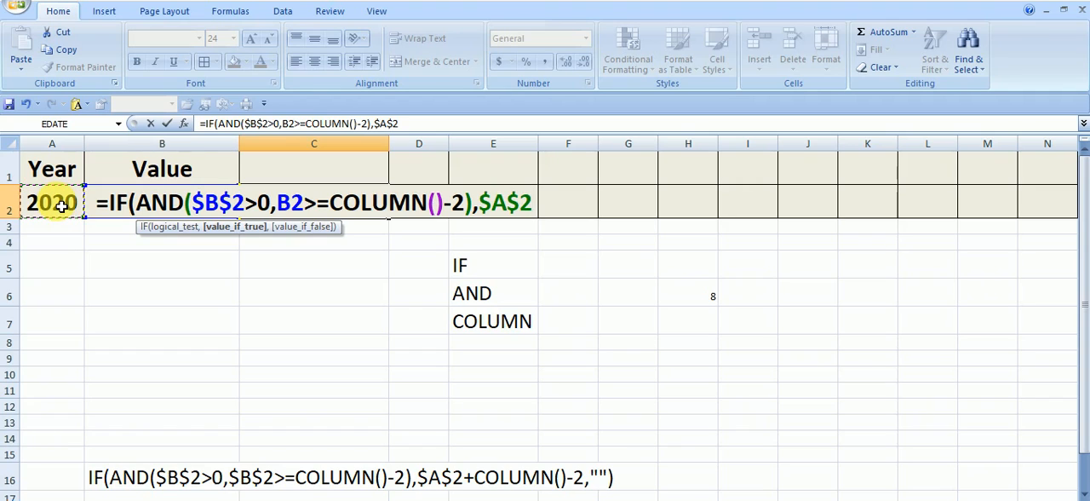
type("+")
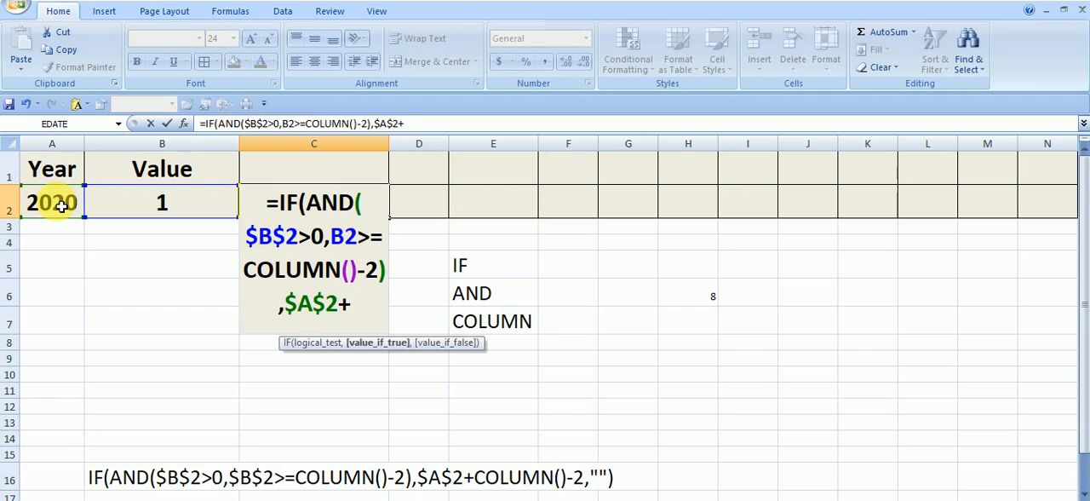
type("COL")
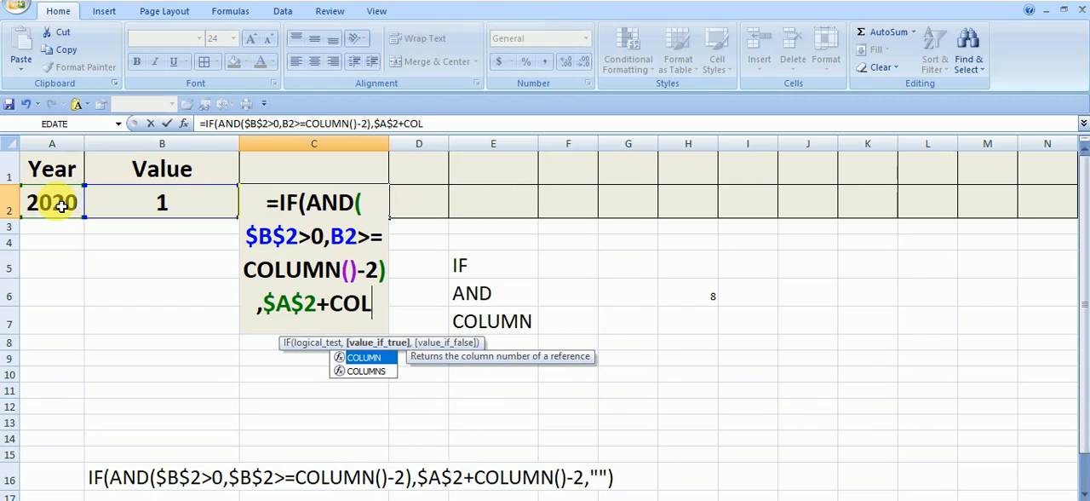
double_click(368, 357)
type(")")
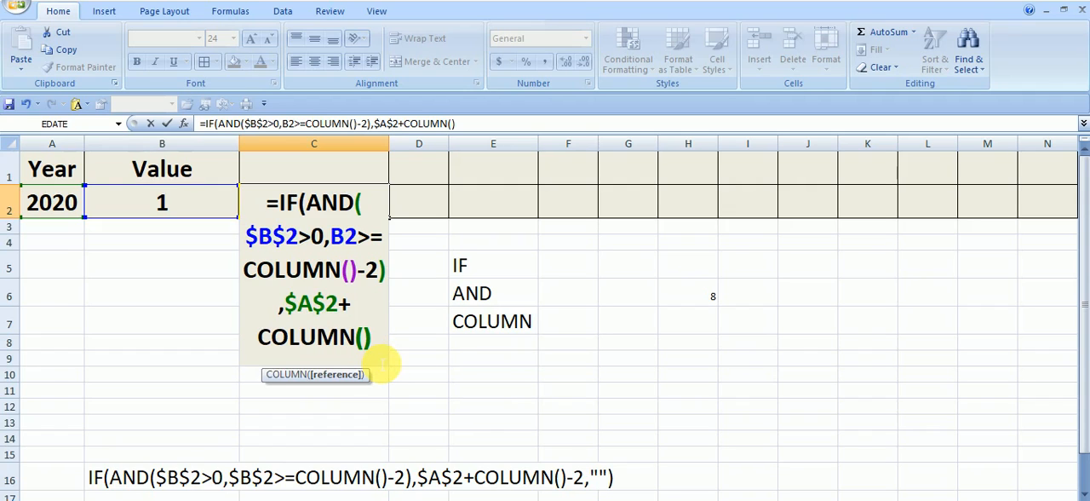
type("-2")
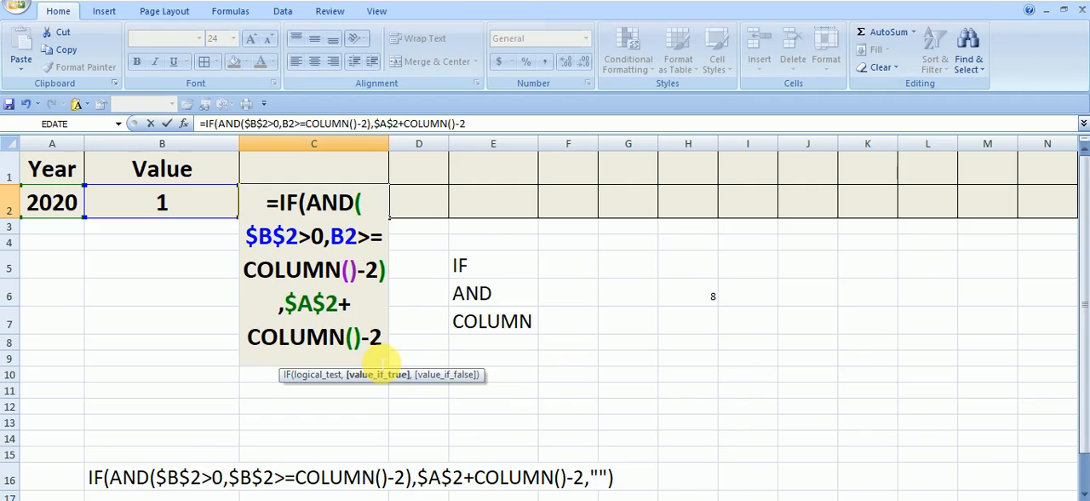
type(",")
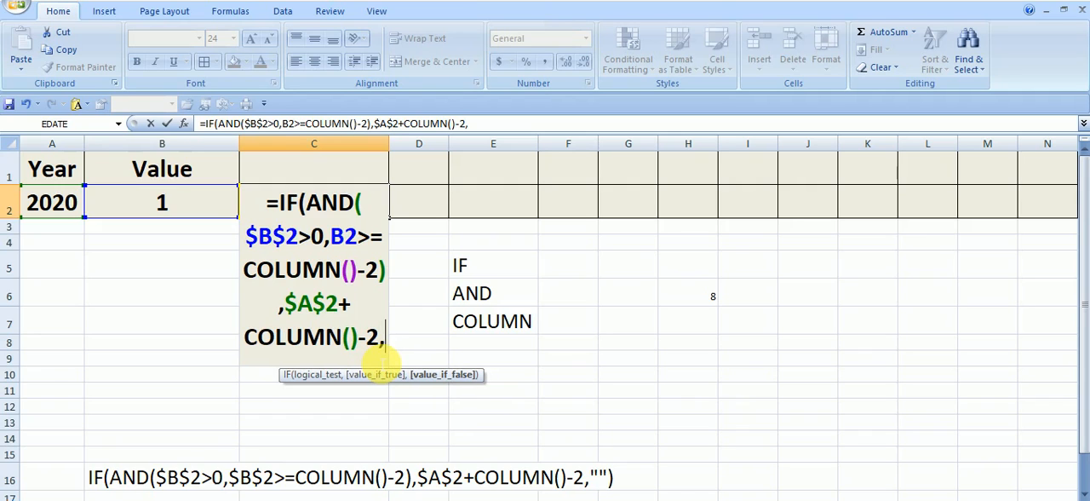
type("\"\"")
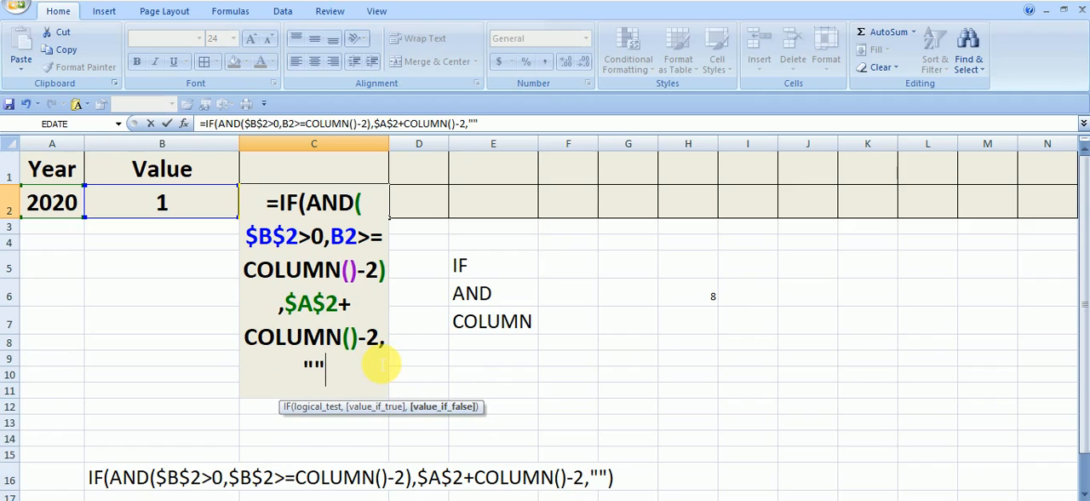
type("\"")
Step: Set the IF formula's value-if-false argument to an empty string "" and commit it in C2, accepting the proposed correction
key("Return")
key("Return")
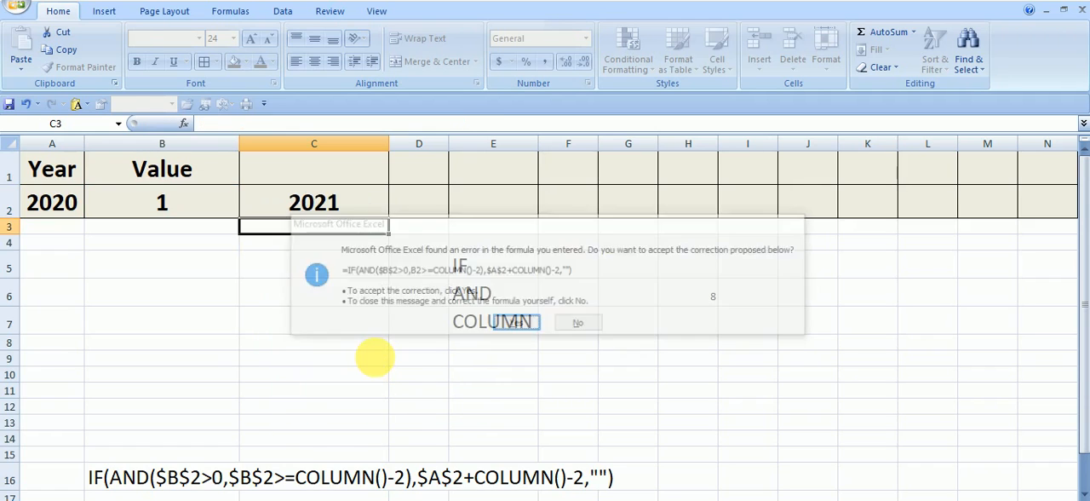
left_click(365, 320)
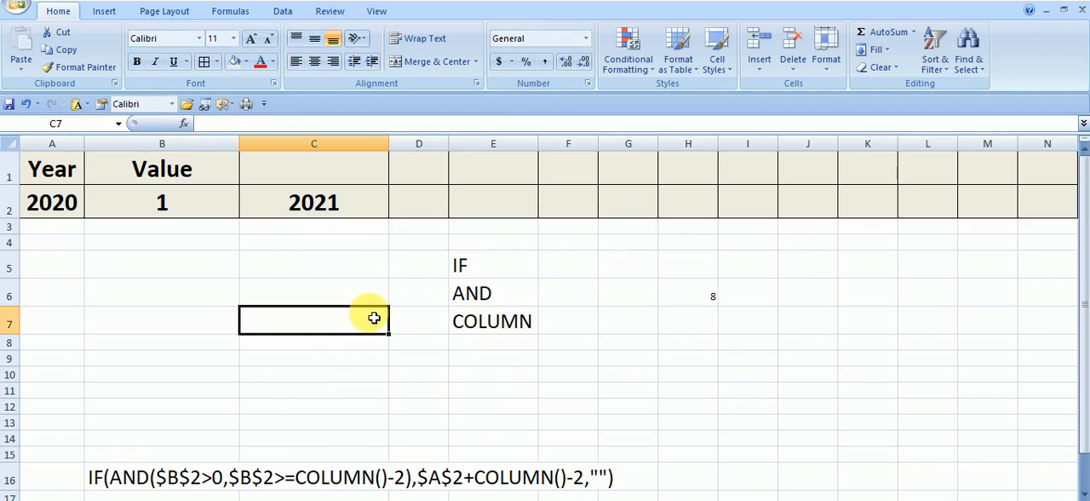
Step: Inspect the complete formula in C2 and its cell references without changing it
double_click(353, 199)
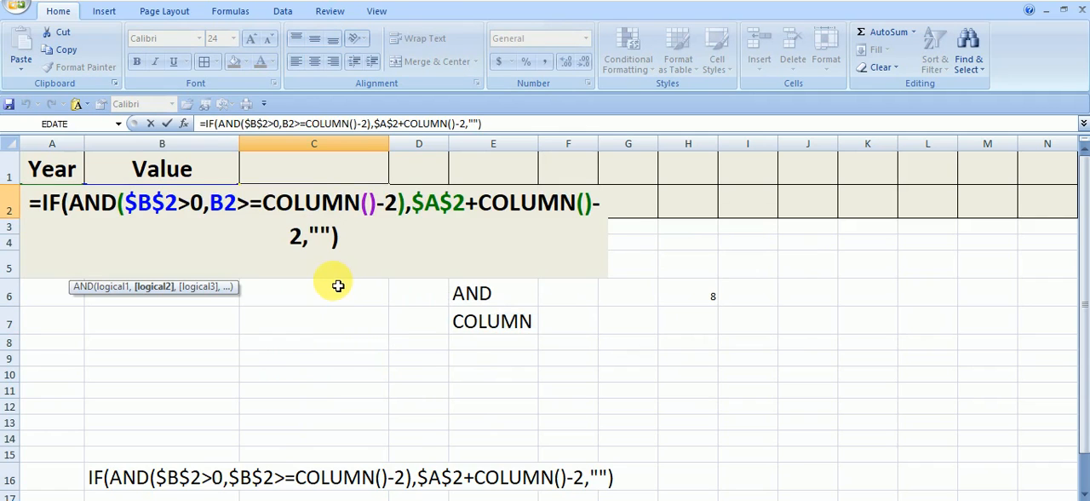
key("Escape")
left_click(308, 327)
Step: Fill the formula from C2 across row 2 through N2
left_click(355, 211)
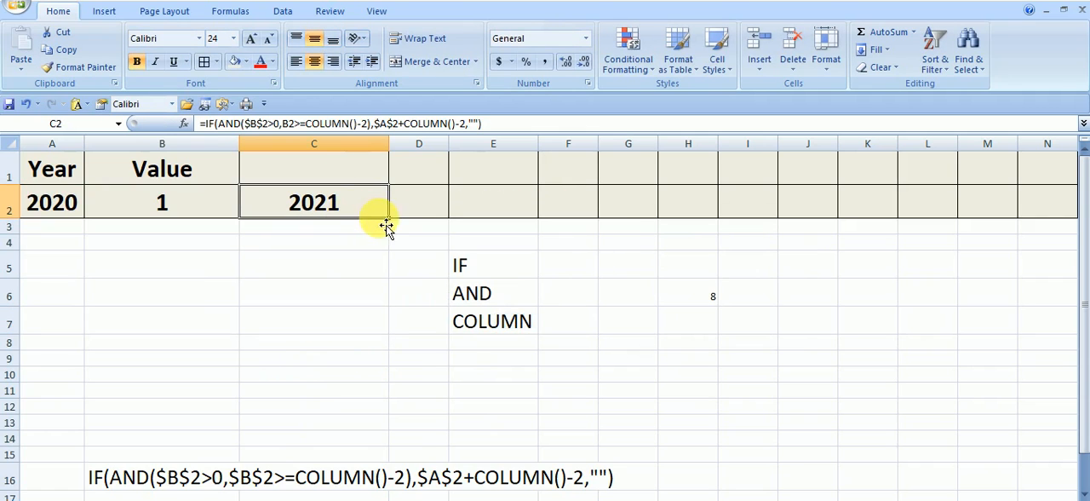
left_click_drag(394, 223, 1070, 207)
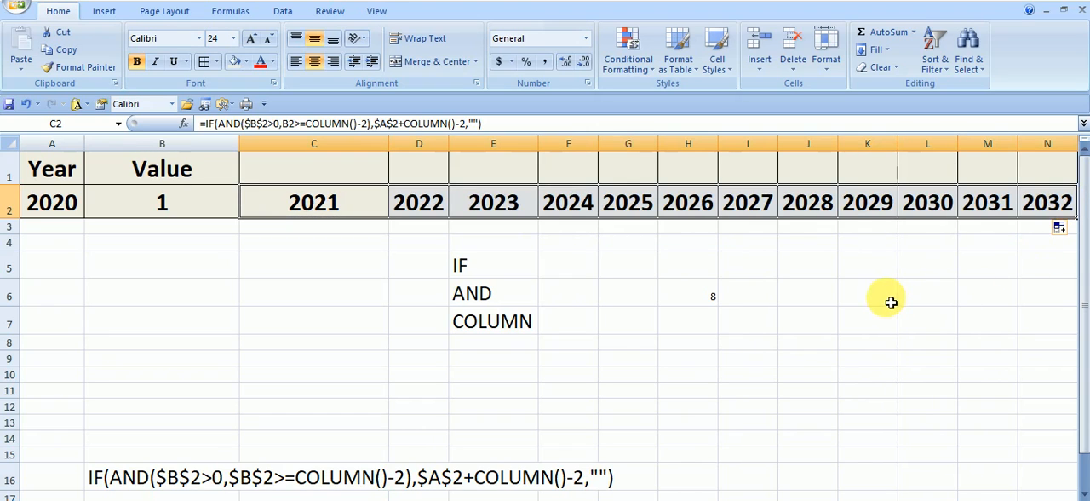
left_click(891, 295)
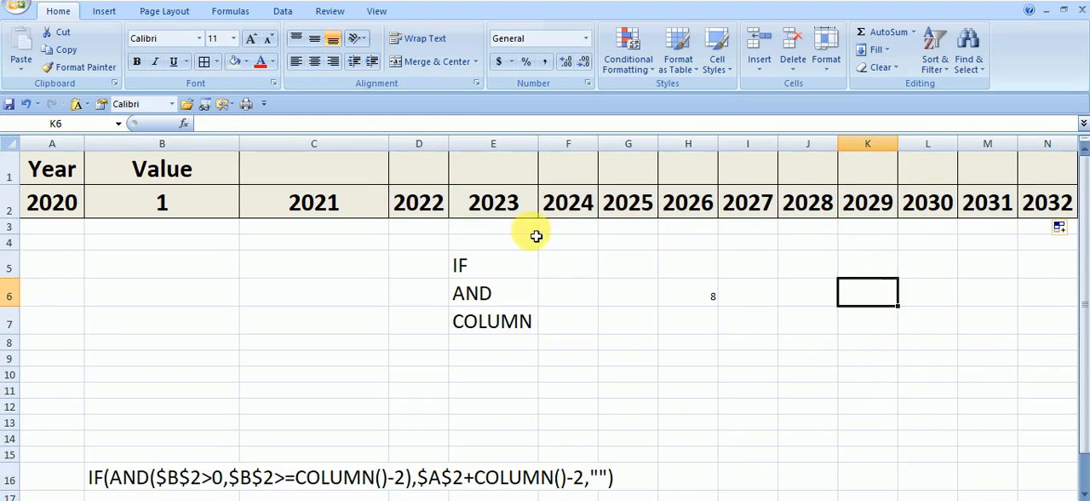
left_click(687, 263)
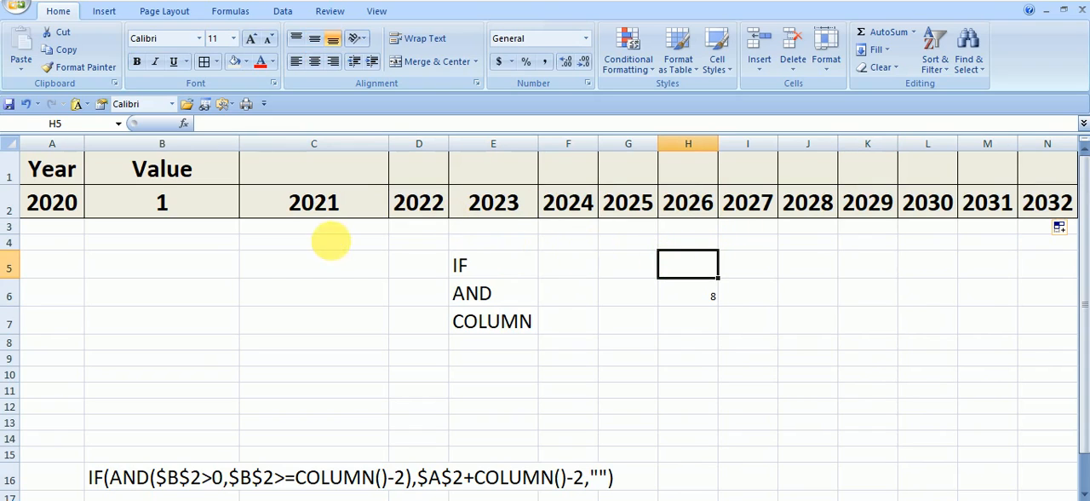
Step: Re-enter 1 as the Value in B2 and clear the filled years from D2:N2
left_click(160, 203)
type("1")
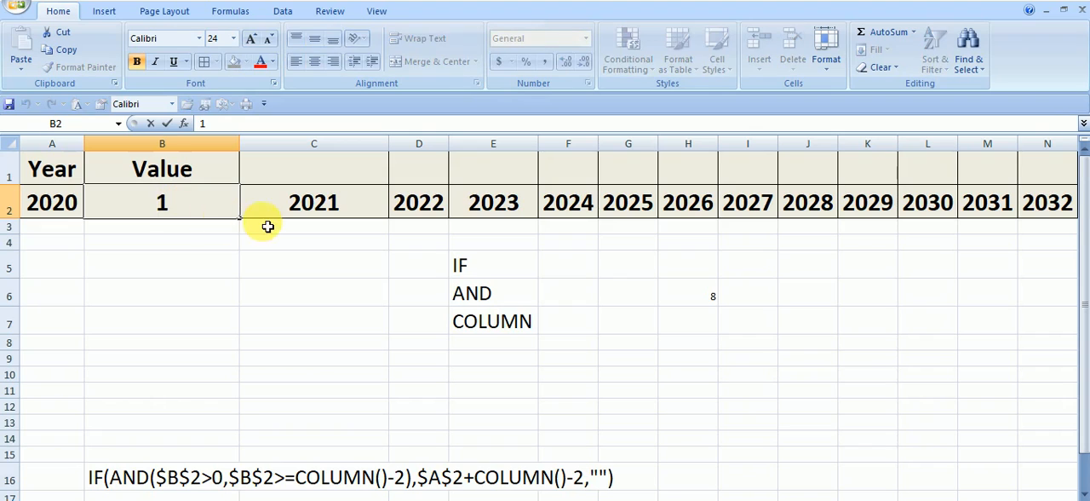
key("ctrl+Return")
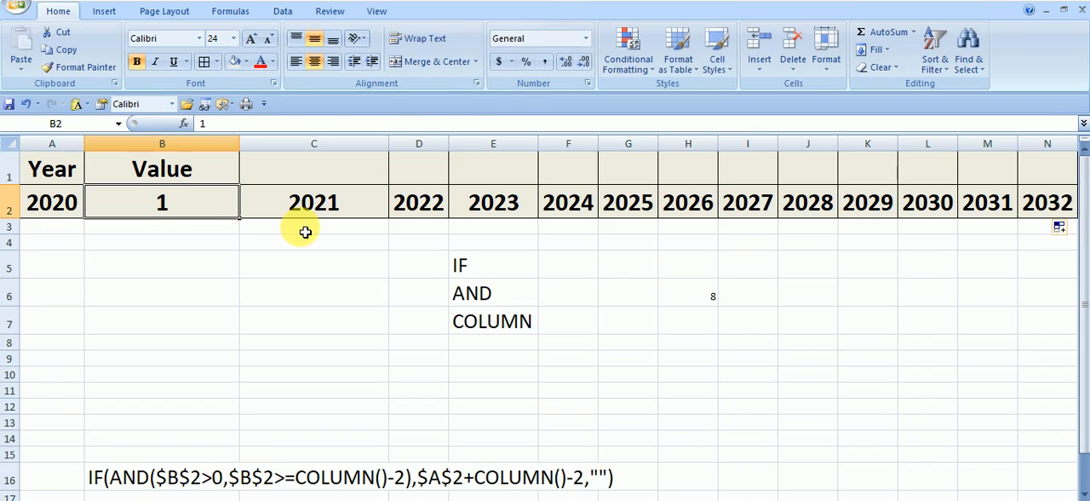
key("Right")
left_click(289, 264)
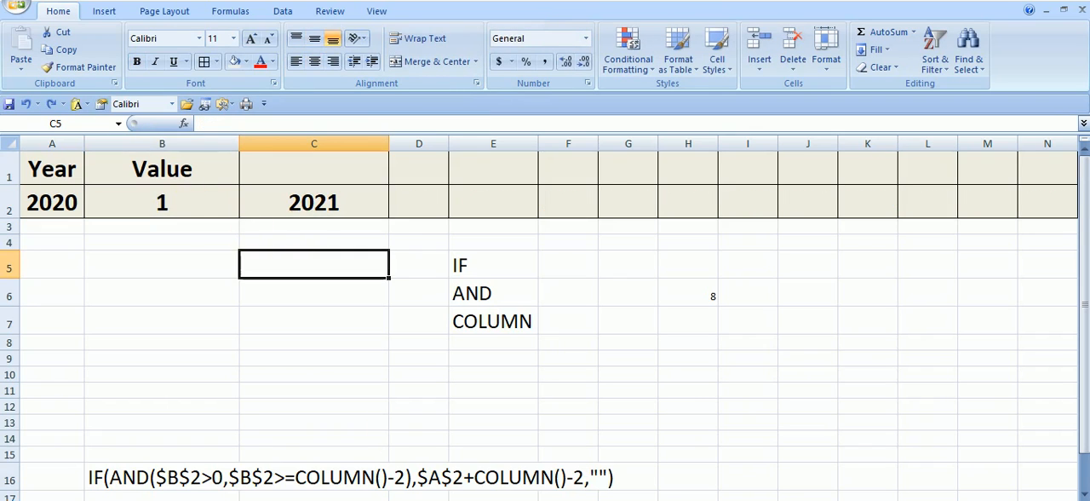
left_click_drag(747, 293, 747, 318)
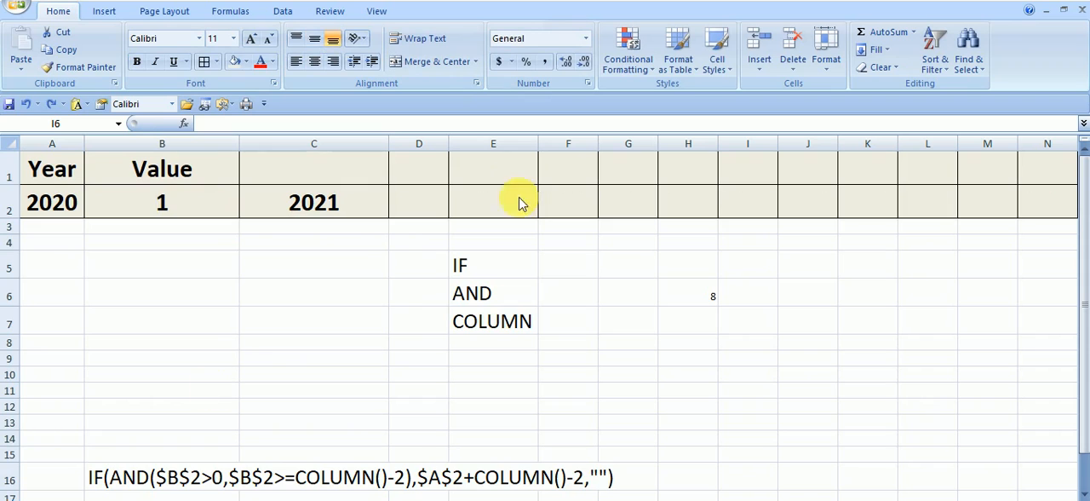
Step: Fill the year formula from C2 across row 2 through K2
key("F2")
left_click(369, 211)
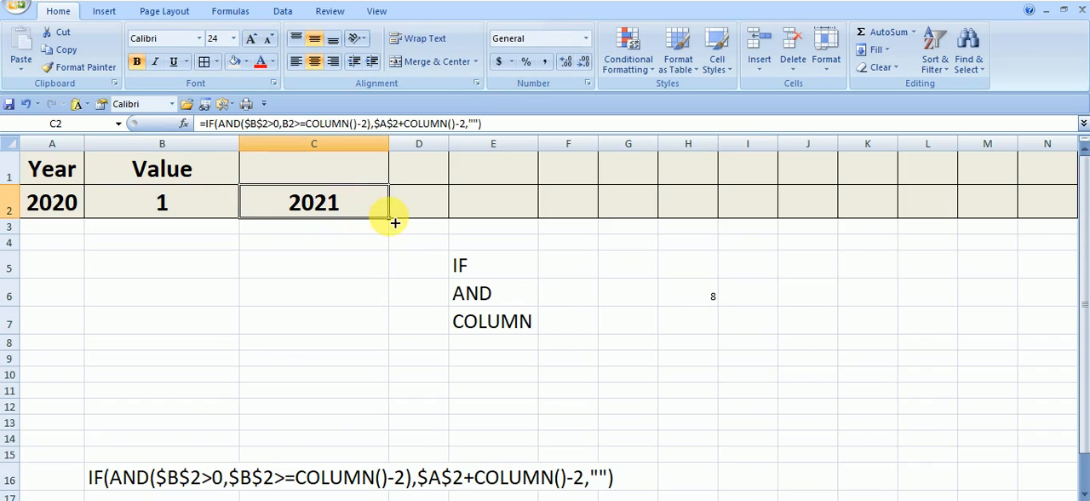
left_click_drag(395, 222, 894, 224)
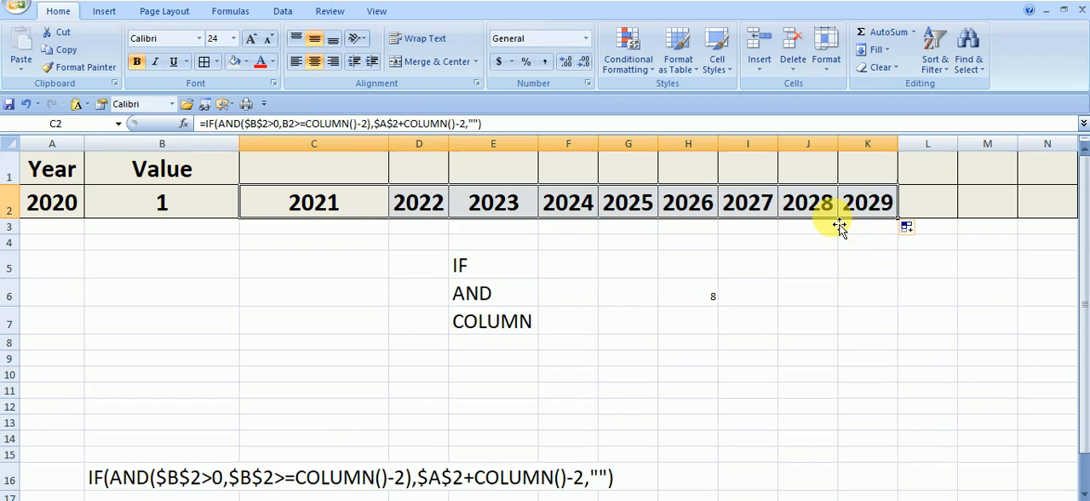
left_click(813, 243)
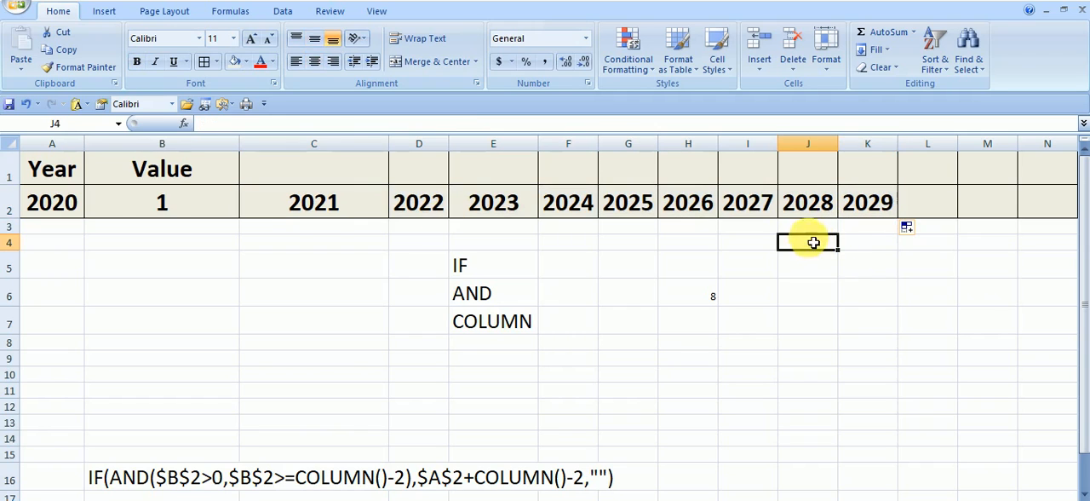
Step: Make the B2 reference in the AND function's second condition absolute ($B$2) in C2's formula
double_click(326, 204)
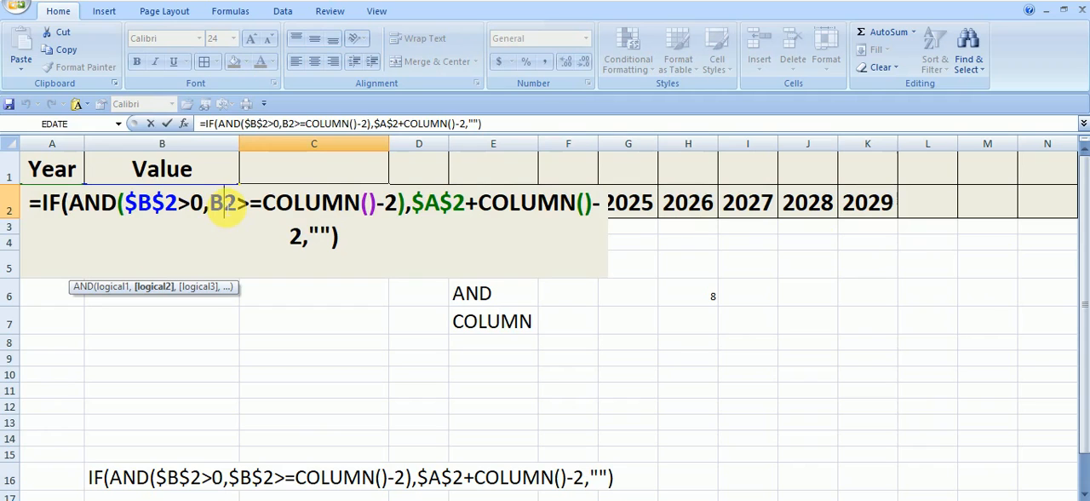
key("F4")
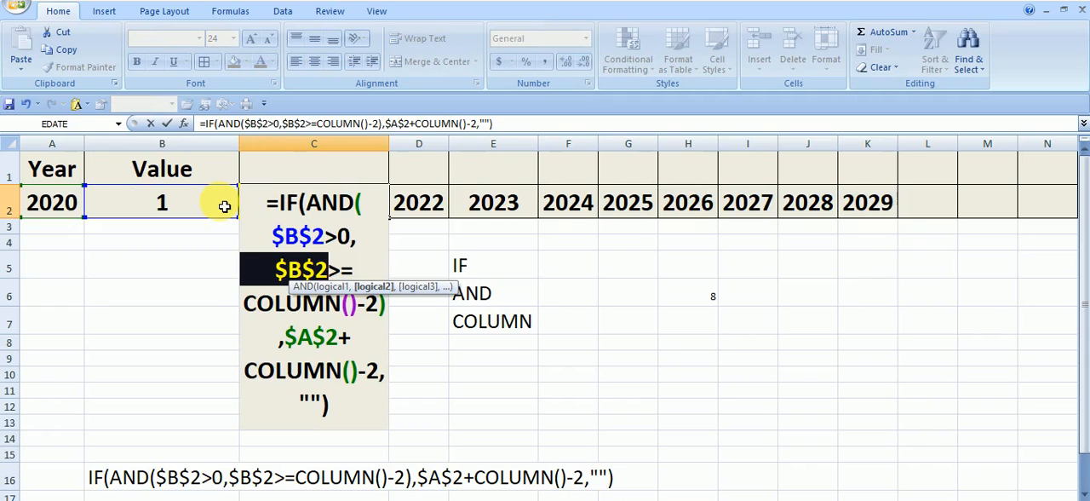
key("Return")
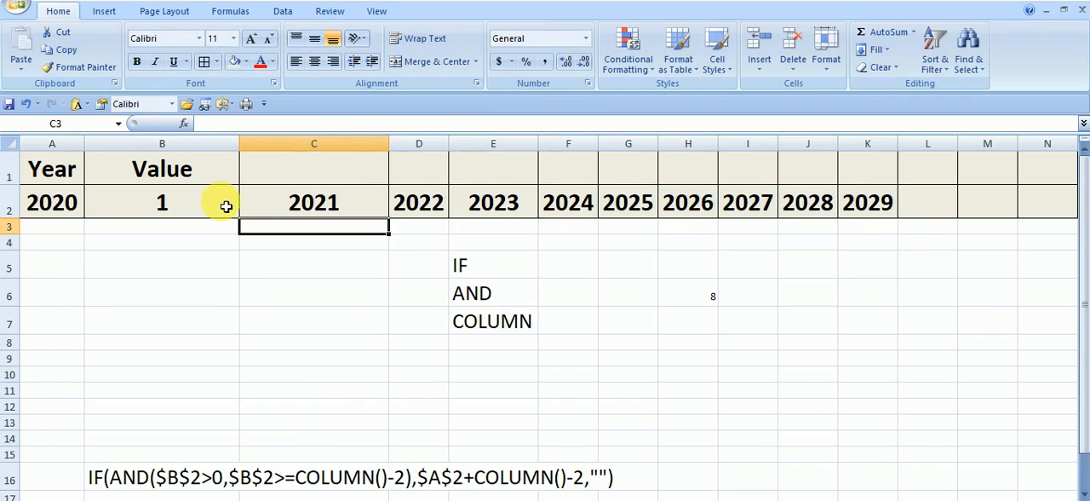
Step: Fill the corrected formula from C2 across row 2 through N2
left_click(321, 292)
left_click(356, 212)
left_click_drag(394, 225, 1058, 217)
left_click(968, 290)
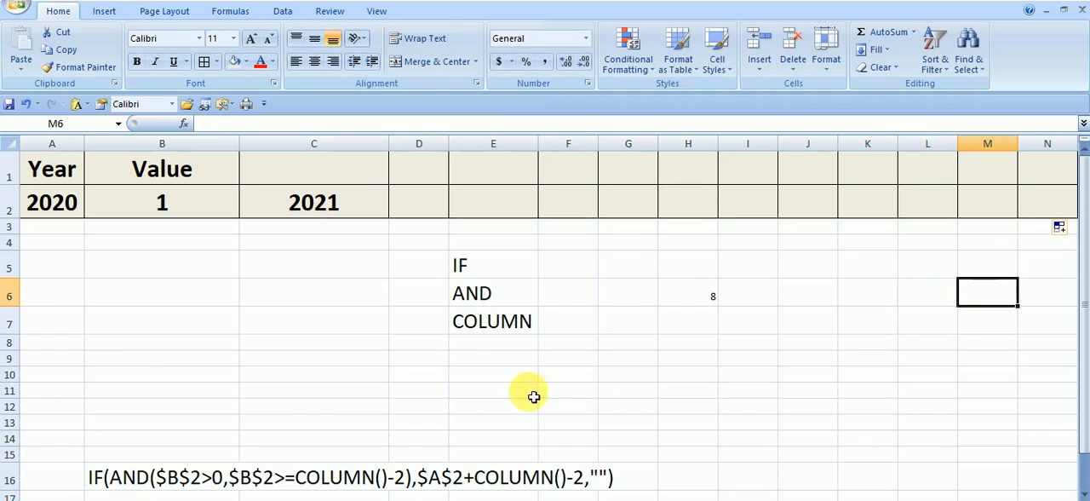
Step: Test the year formulas by setting the Value in B2 to 2 and to 3
left_click(213, 274)
left_click(206, 206)
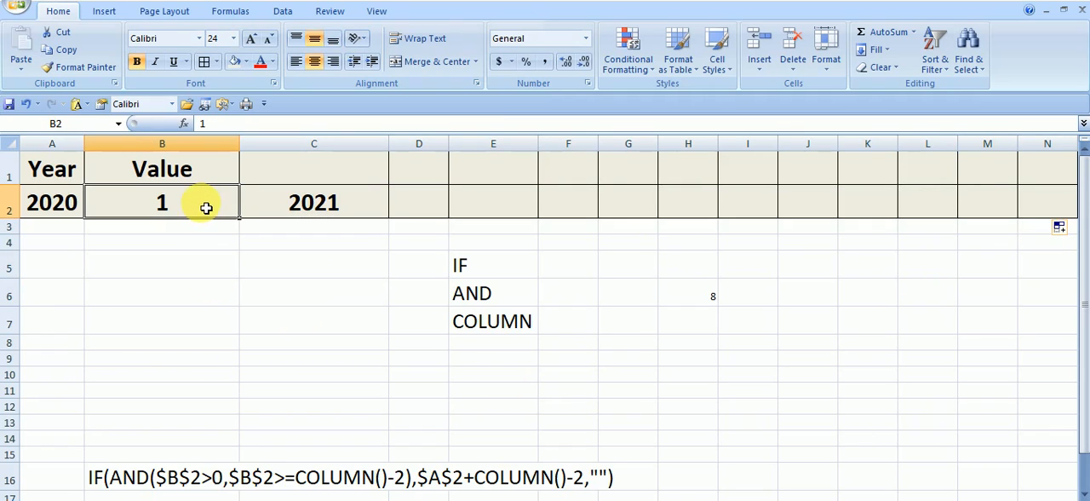
type("2")
key("Return")
left_click(206, 207)
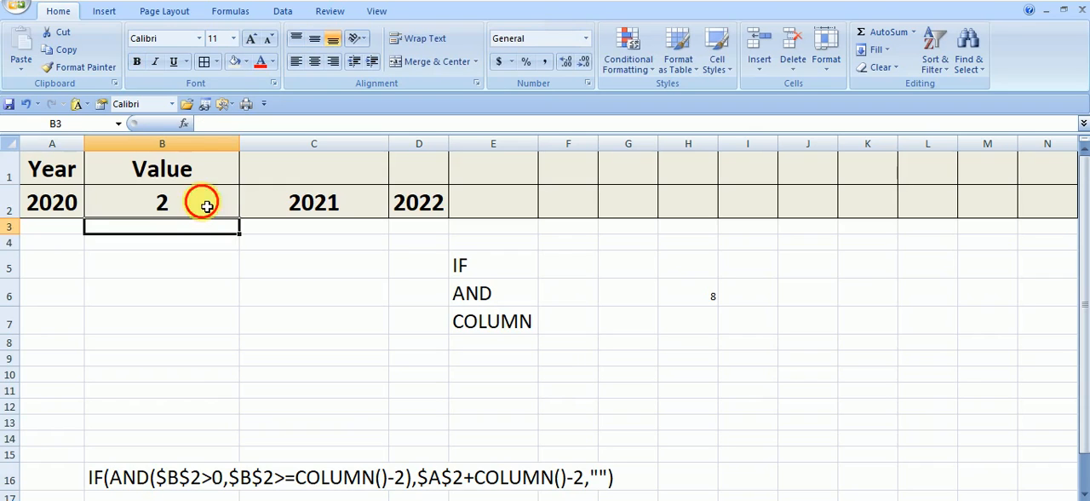
type("3")
key("Return")
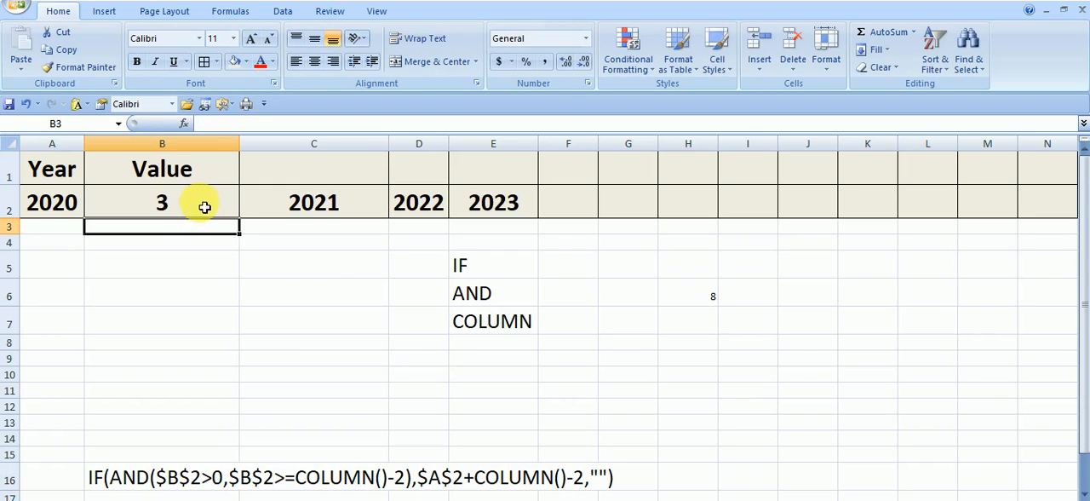
left_click(333, 269)
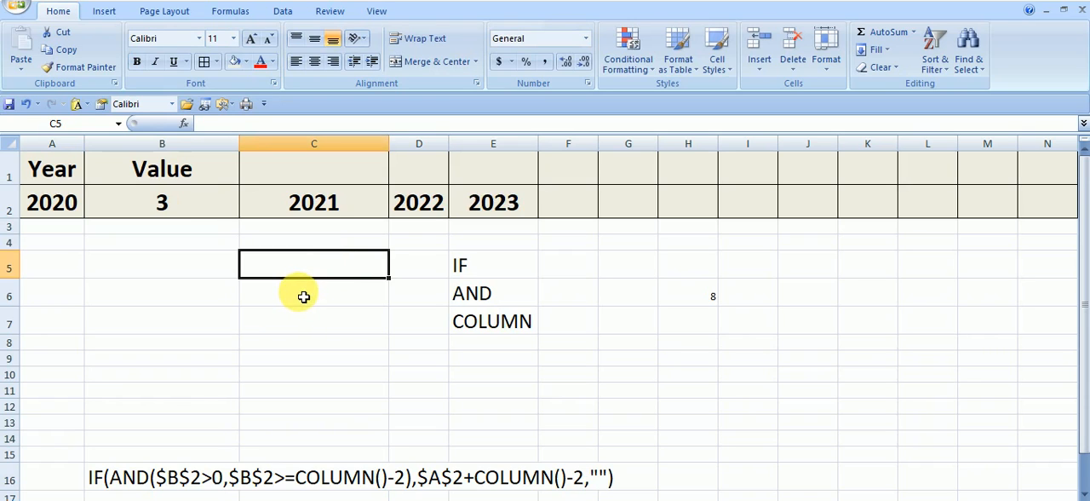
Step: Examine the corrected formula and its absolute references in C2 without changing it
left_click(202, 212)
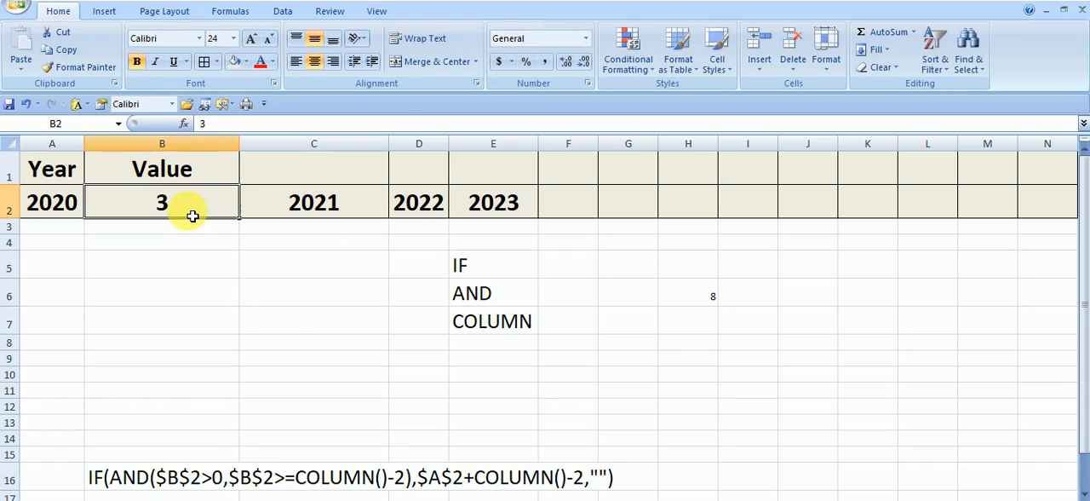
left_click(323, 213)
double_click(310, 212)
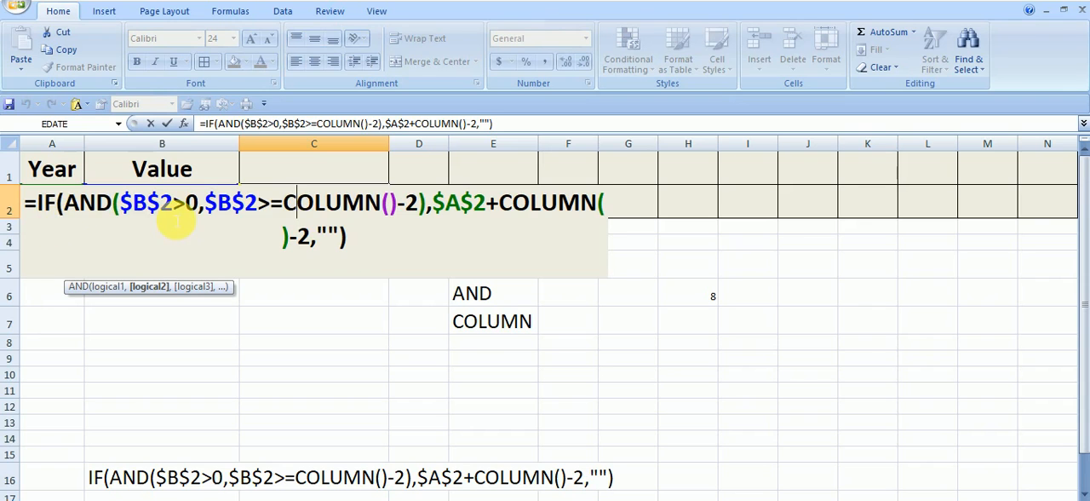
key("Escape")
left_click(184, 320)
Step: Copy C2's formula without its equals sign and paste it as text into C9
left_click(312, 202)
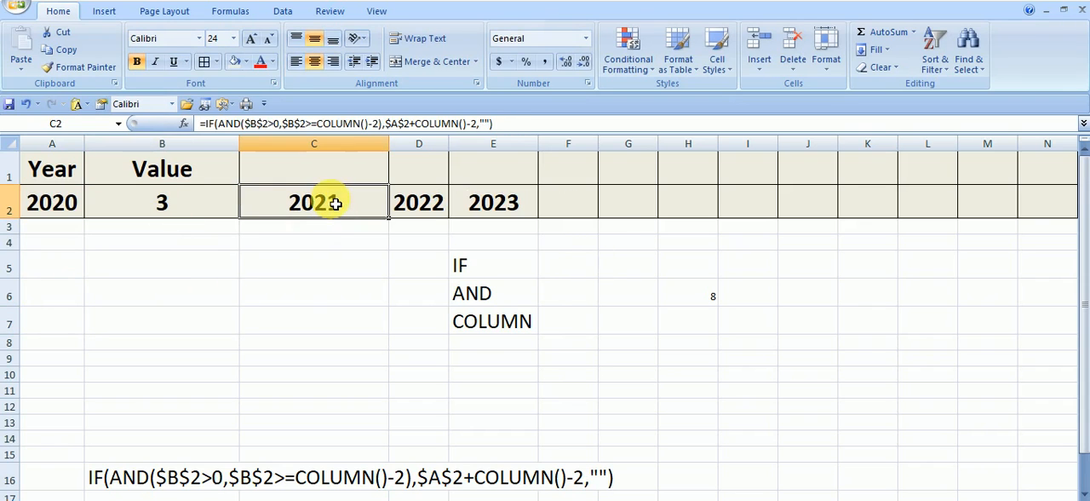
left_click_drag(511, 125, 212, 126)
right_click(212, 126)
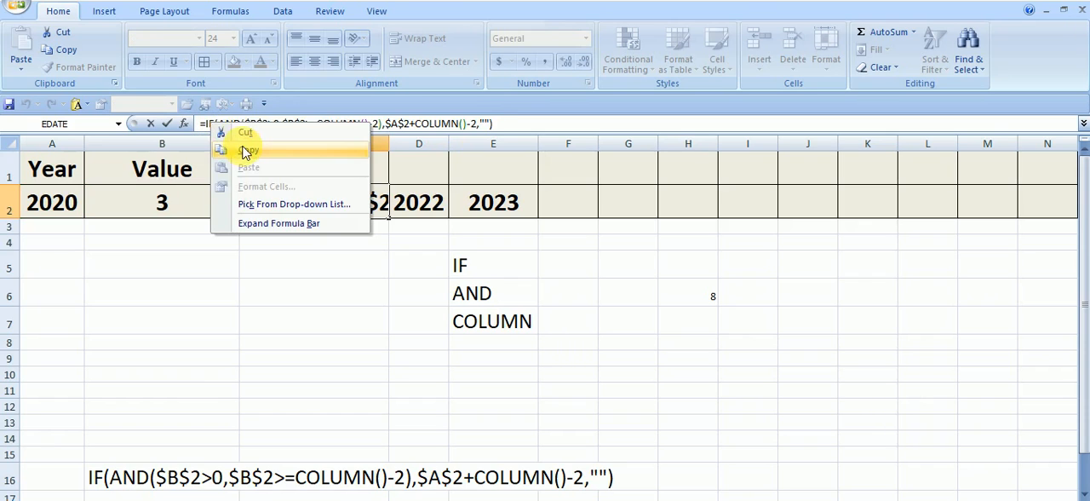
left_click(246, 145)
key("Escape")
left_click(233, 385)
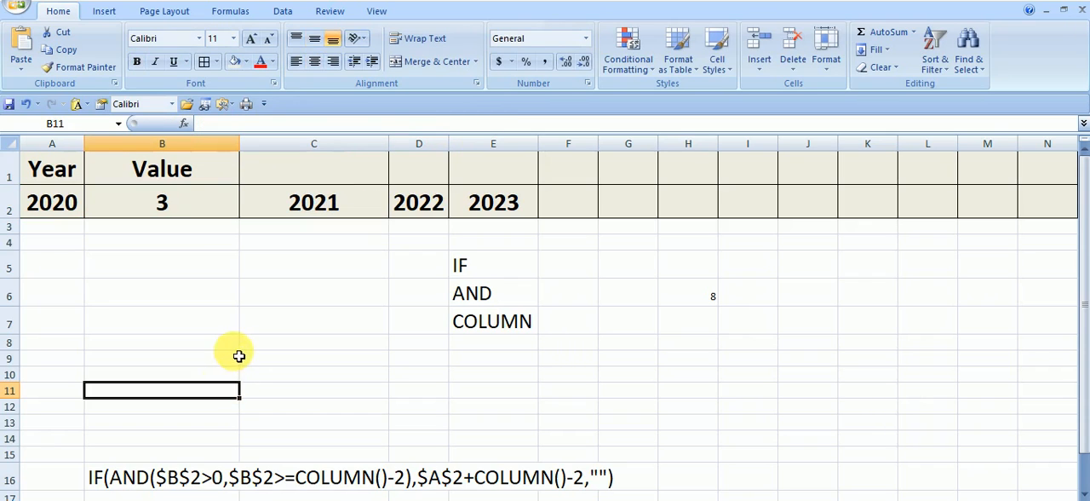
left_click(260, 363)
right_click(260, 363)
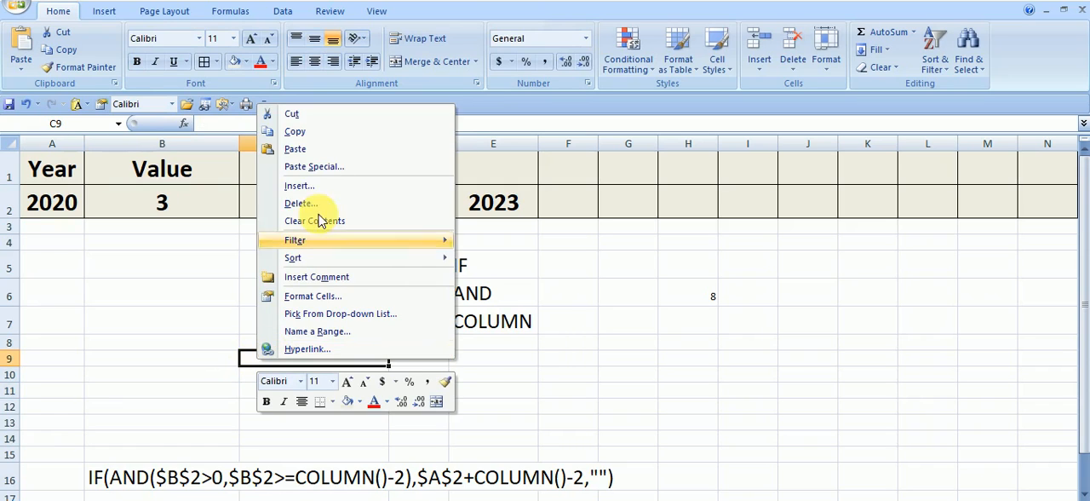
left_click(308, 154)
left_click(627, 397)
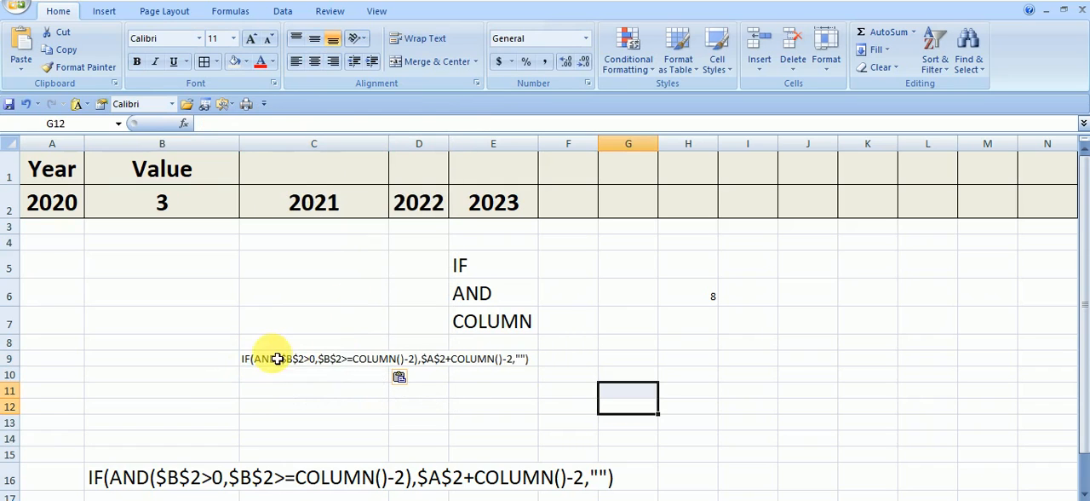
Step: Set the font size of the formula text in C9 to 20
left_click(275, 360)
left_click(214, 38)
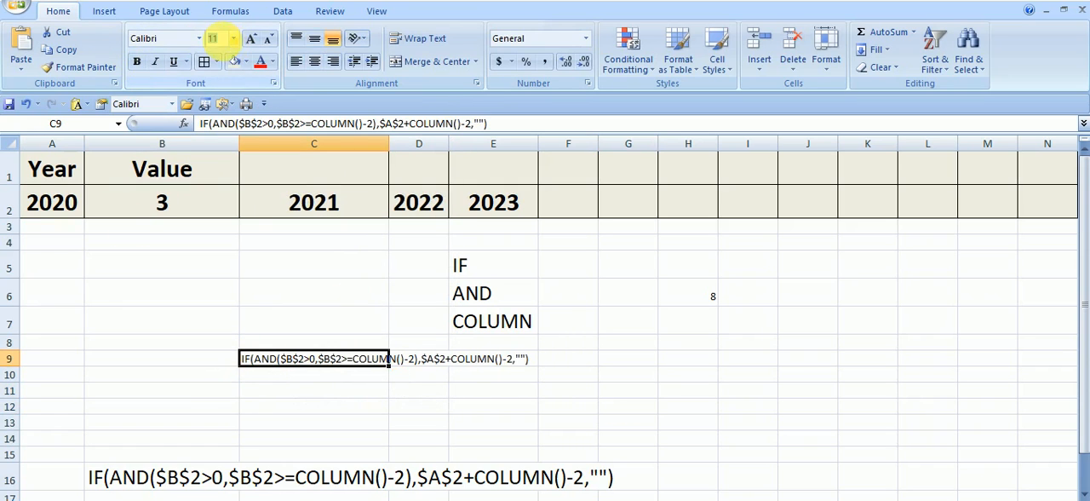
type("2>")
type("0")
key("Return")
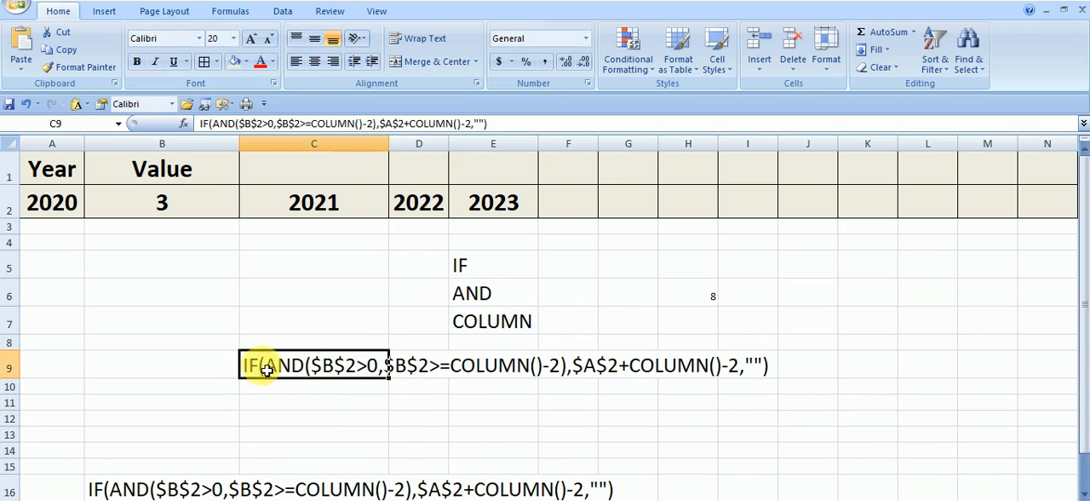
Step: Highlight the formula text across C9:I9 with a yellow fill
left_click_drag(255, 366, 773, 365)
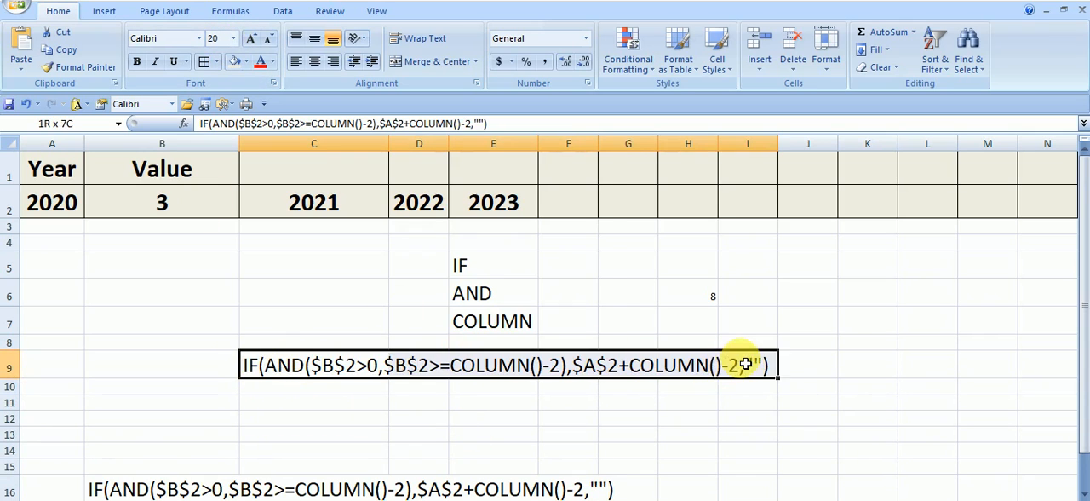
left_click(246, 61)
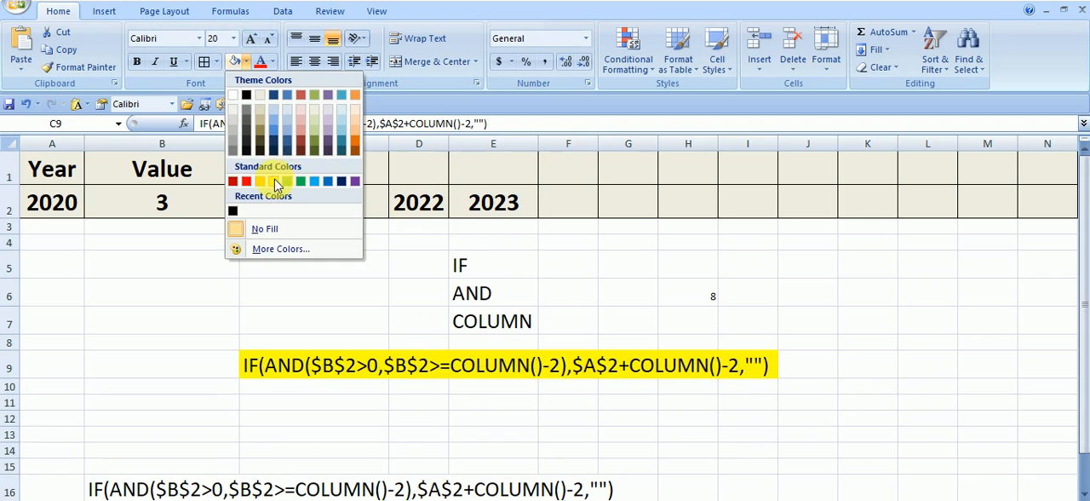
left_click(269, 181)
left_click(401, 419)
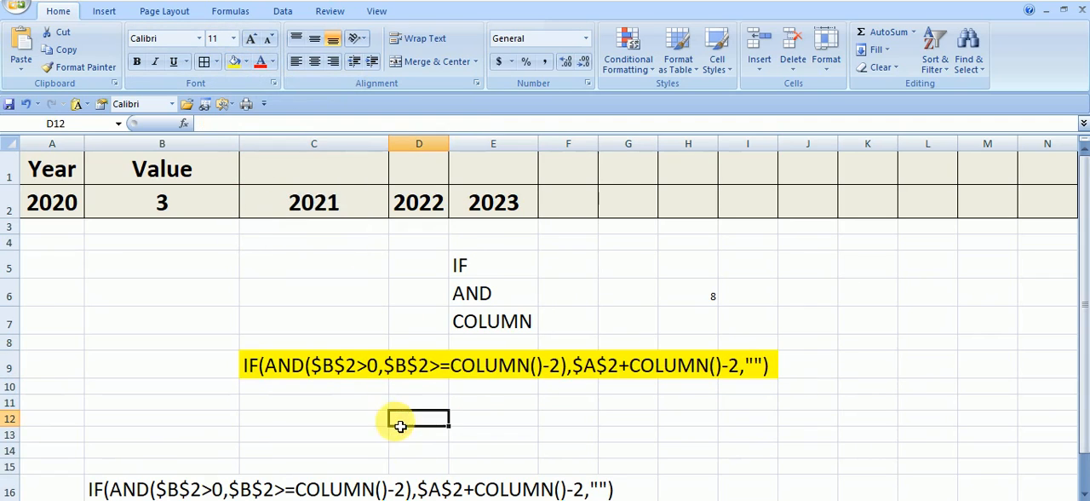
Step: Set the Value in B2 to 1
left_click(364, 271)
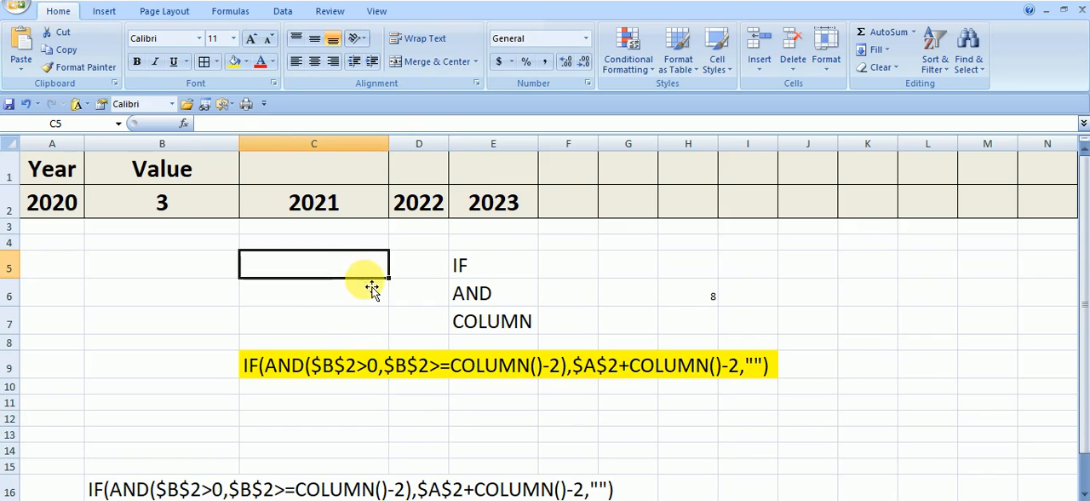
left_click(332, 209)
left_click(195, 219)
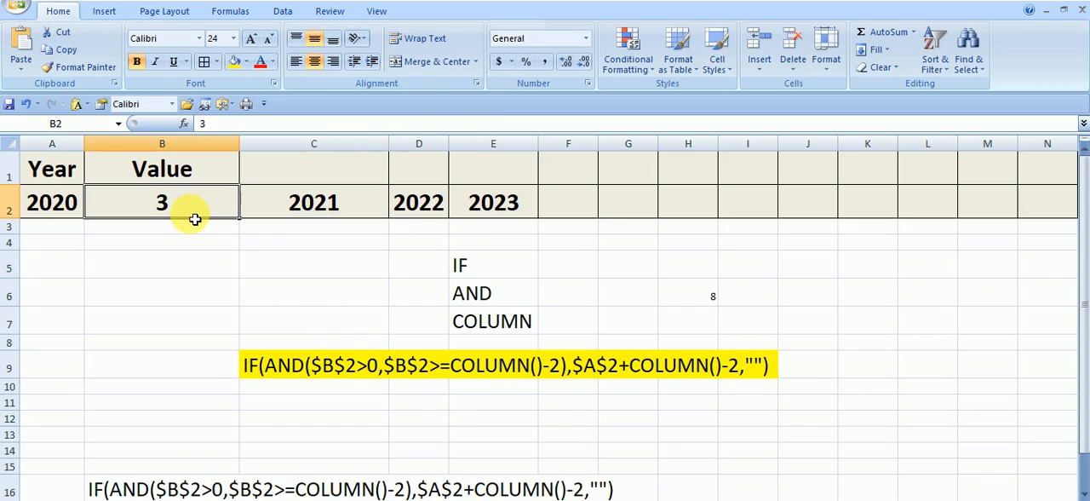
type("1")
key("Return")
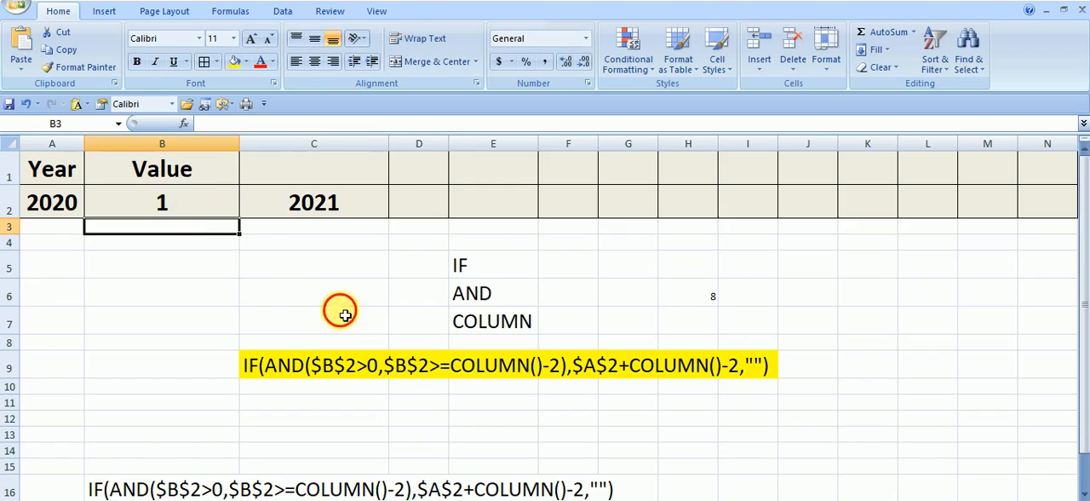
Step: Examine the two AND conditions of the formula text in C9 against the Value in B2
left_click_drag(343, 312, 344, 302)
left_click(307, 373)
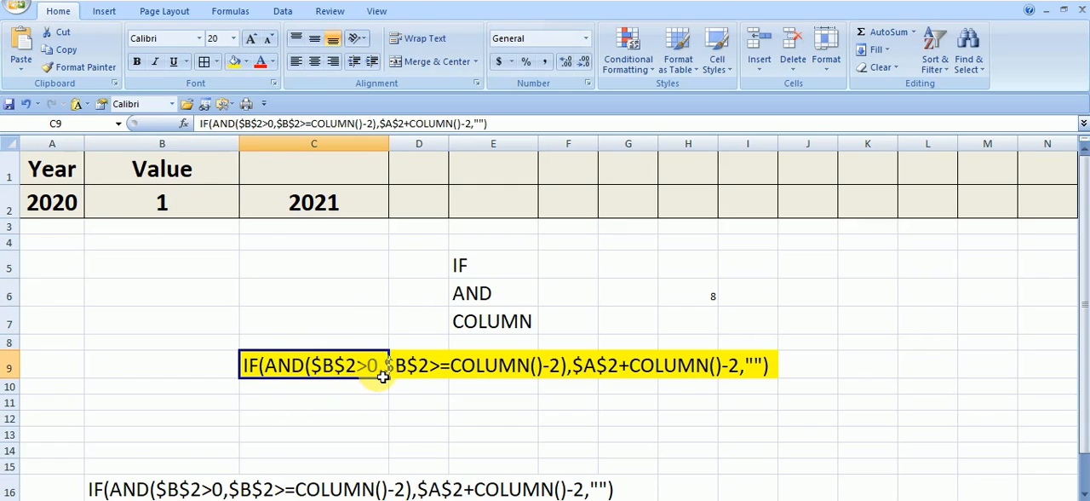
left_click(163, 204)
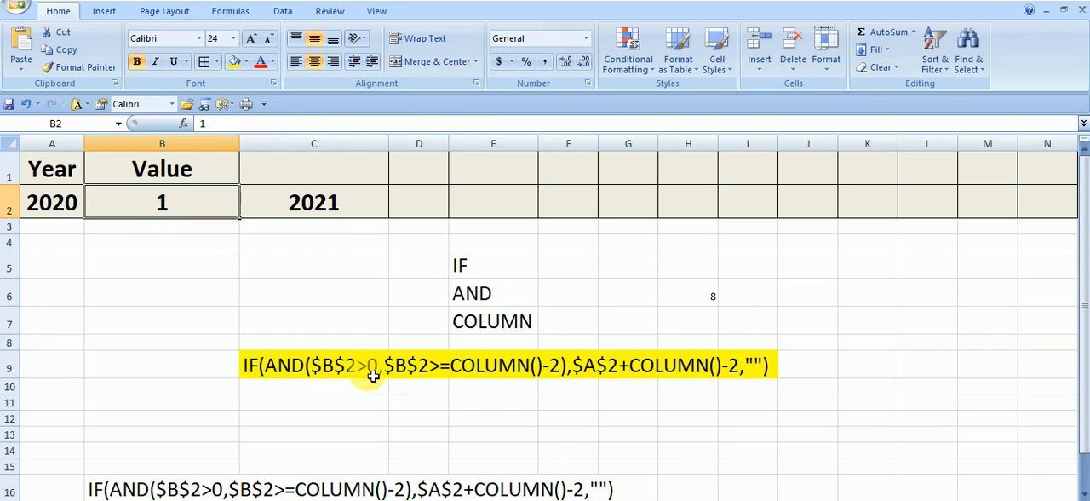
left_click(372, 375)
left_click(166, 202)
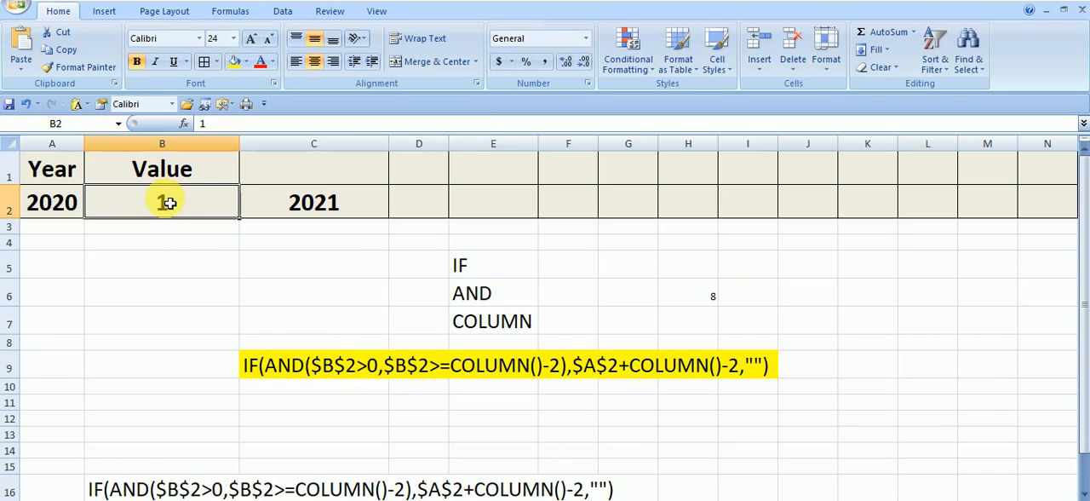
left_click(361, 363)
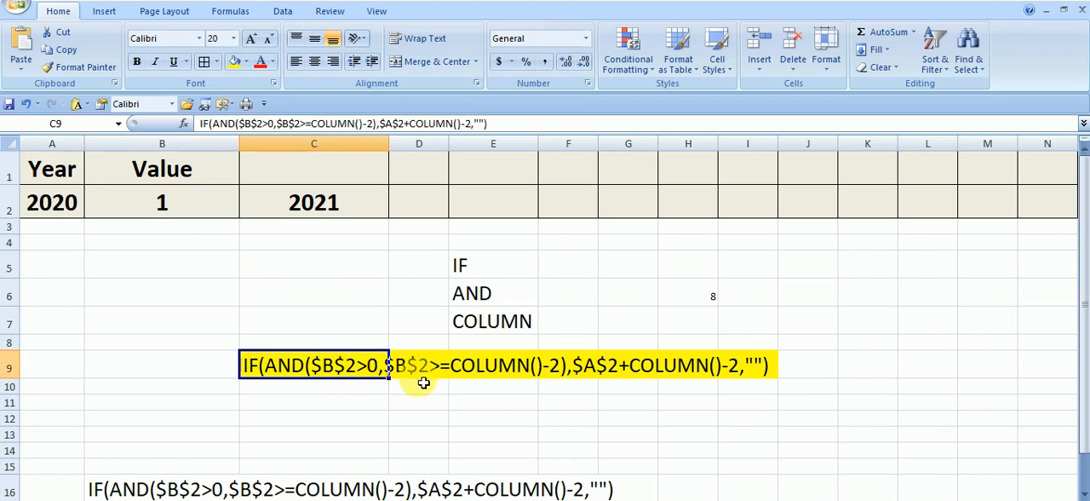
left_click(410, 385)
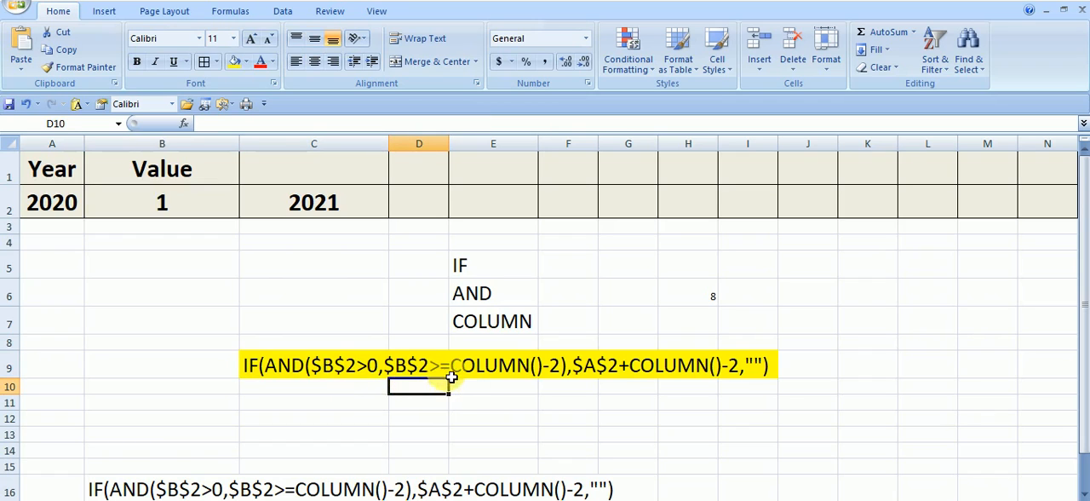
Step: Enter =COLUMN() in C5 to demonstrate the COLUMN part of the formula text in C9
left_click(444, 373)
left_click(532, 376)
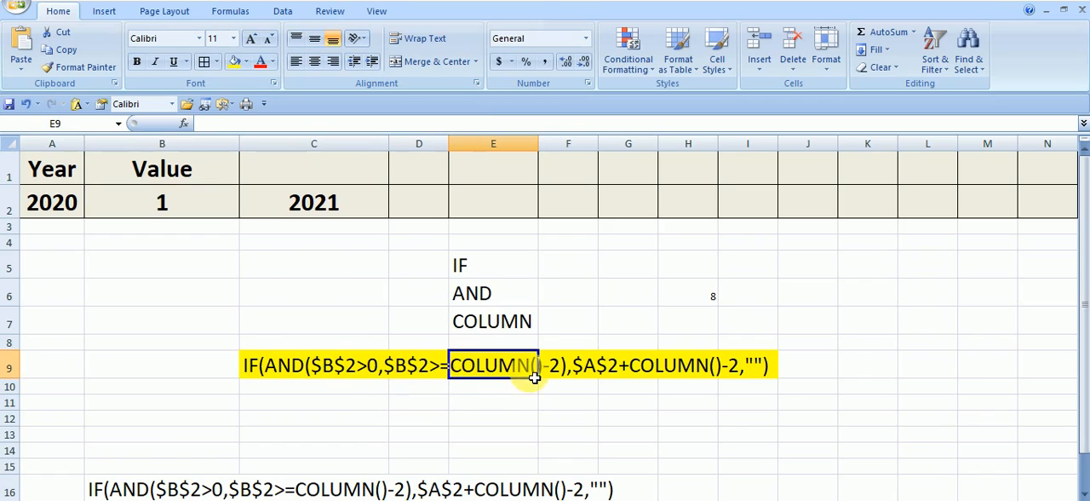
left_click(445, 376)
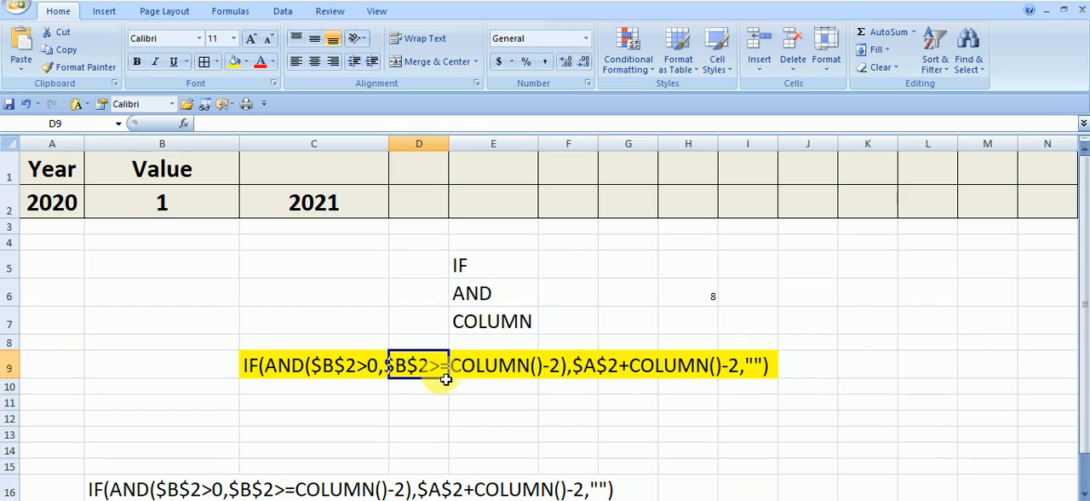
left_click(545, 368)
left_click(302, 208)
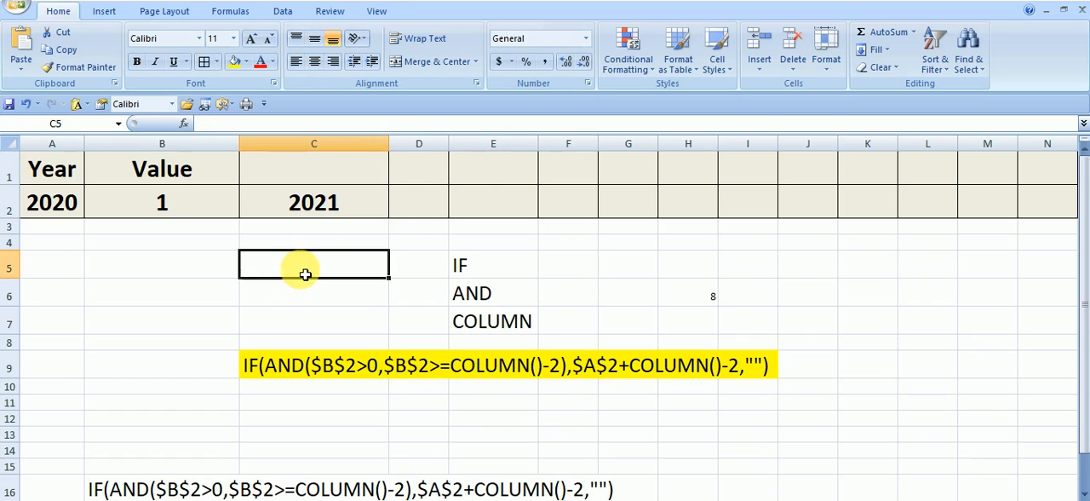
type("=C")
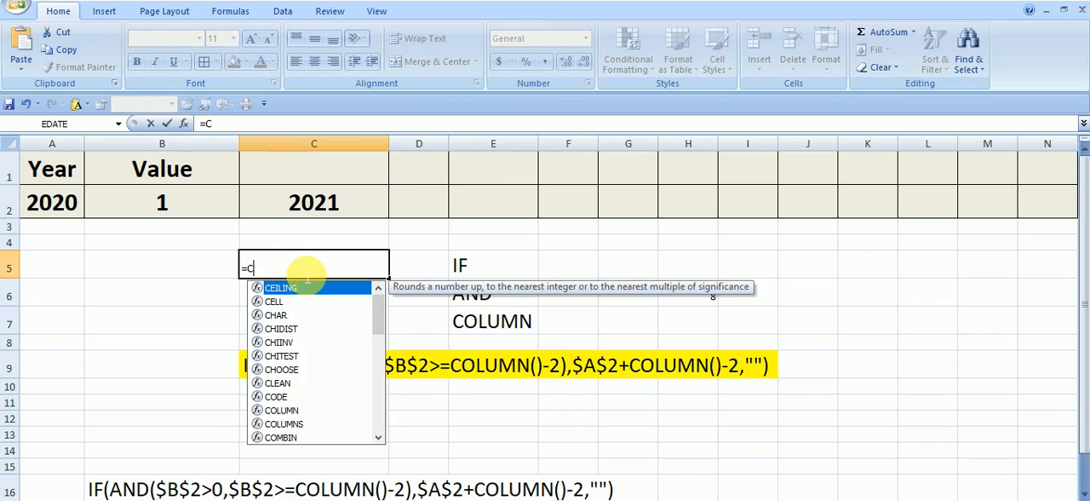
type("OLUMN(")
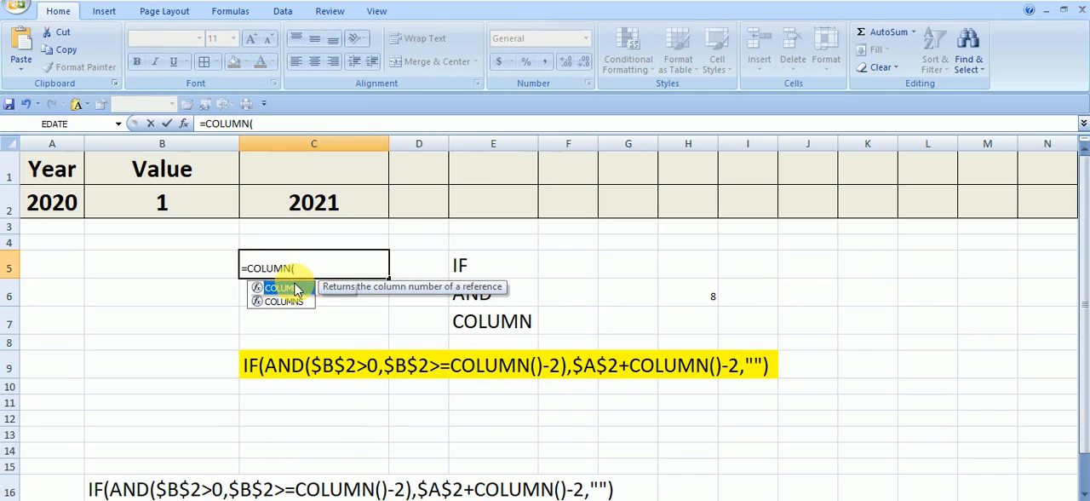
type(")")
key("Return")
left_click(345, 269)
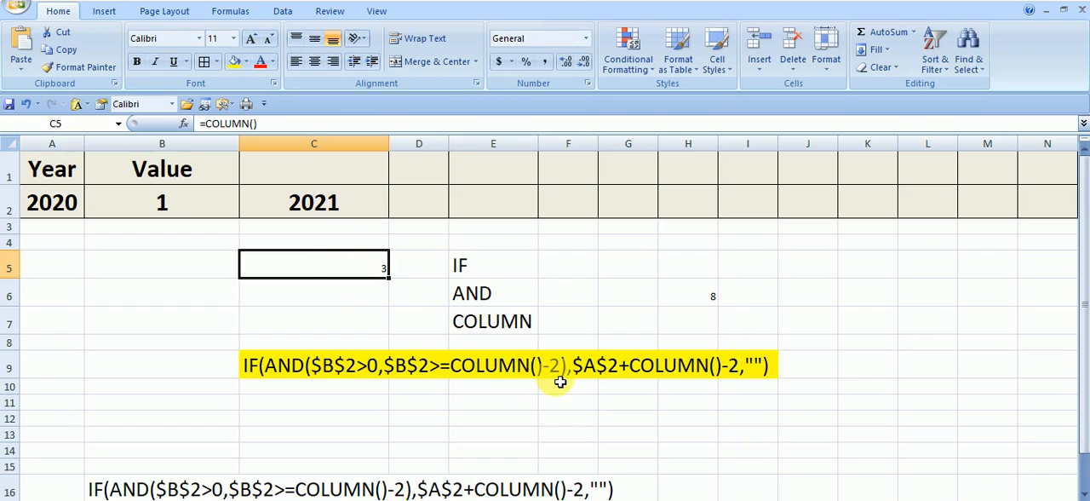
Step: Enter 1 in C6 as the outcome of COLUMN()-2 for column C
left_click(361, 299)
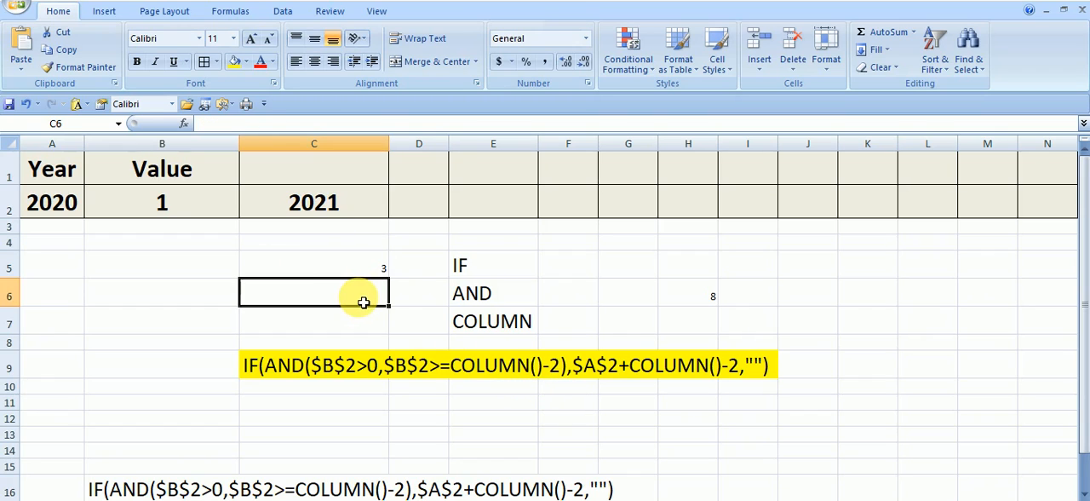
type("1")
key("Return")
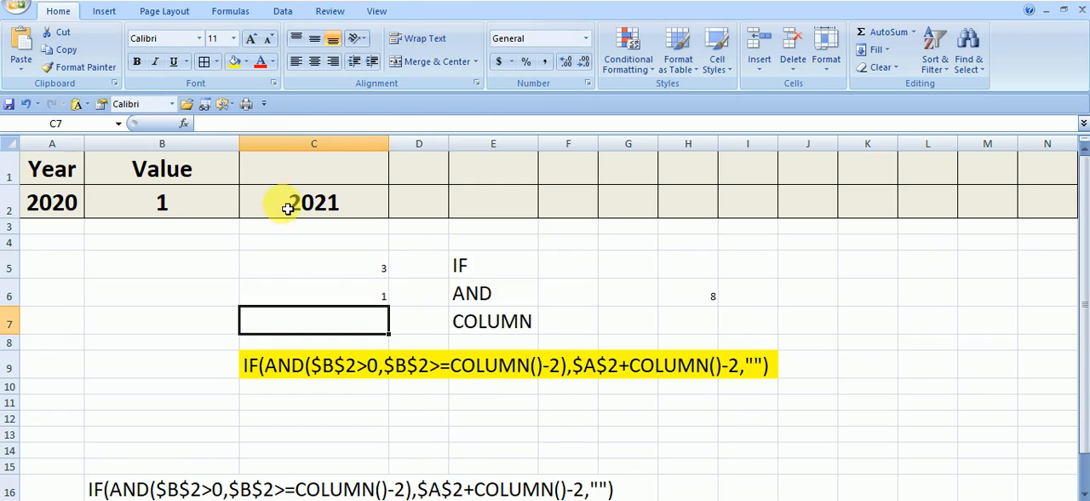
Step: Examine the AND conditions and the $A$2+COLUMN()-2 part of the formula text in C9 against A2, C2 and C6
left_click(287, 208)
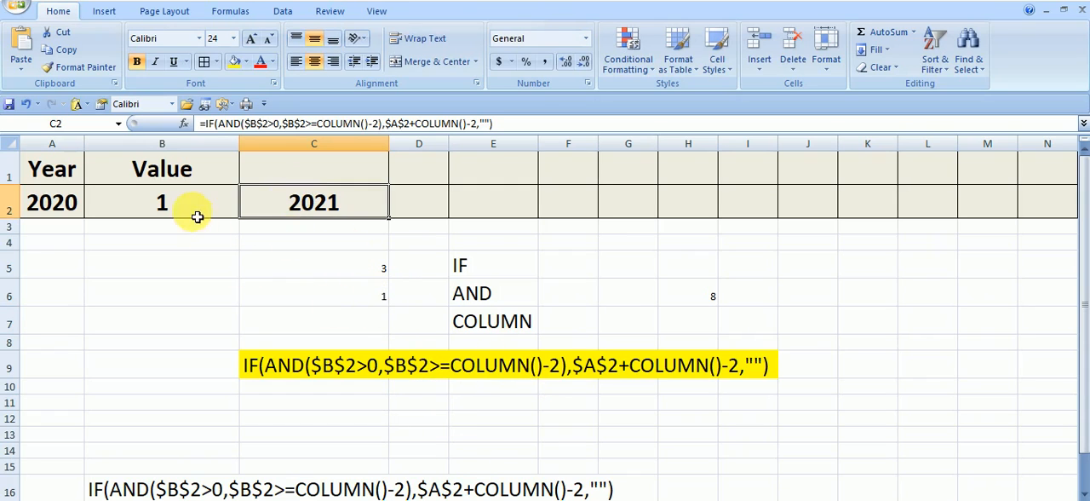
left_click(352, 297)
left_click(430, 371)
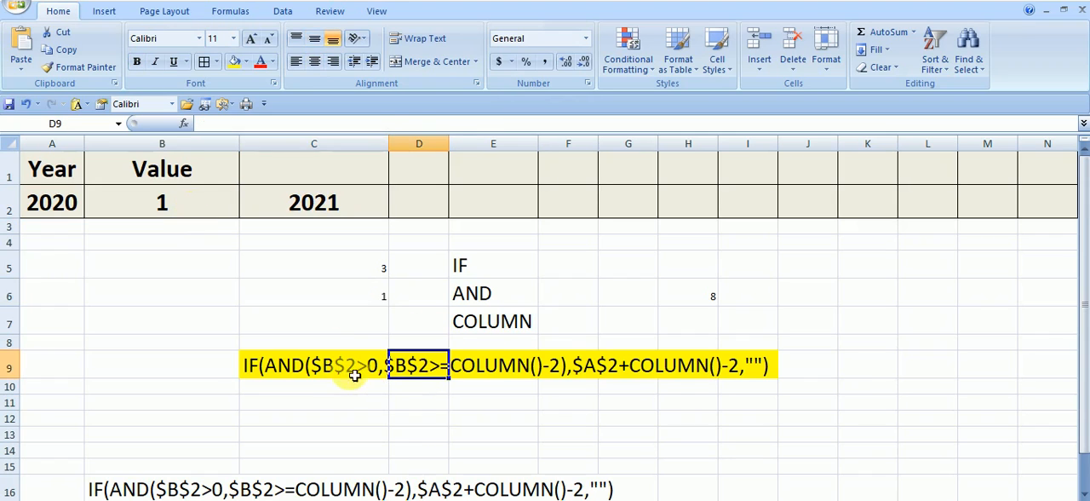
left_click(274, 365)
left_click(428, 366)
left_click(489, 371)
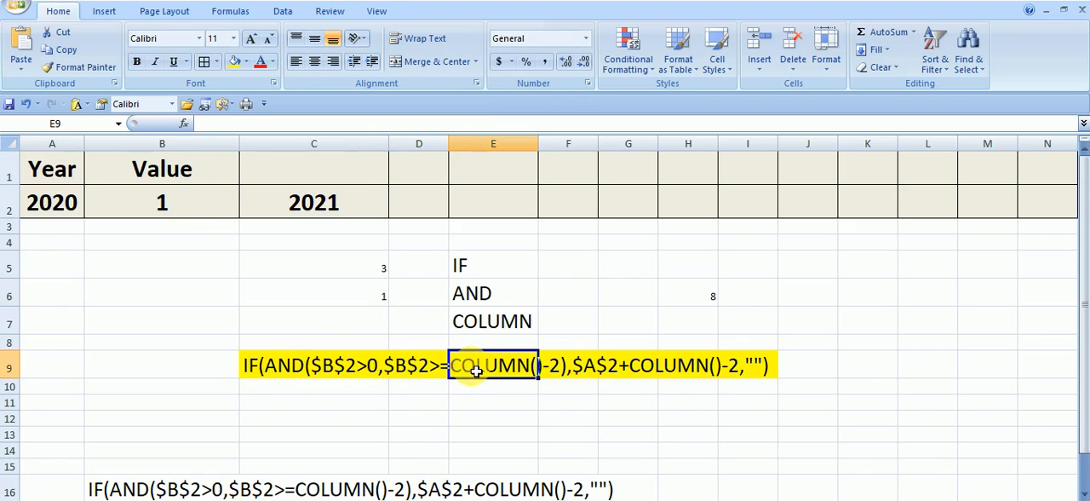
left_click(314, 246)
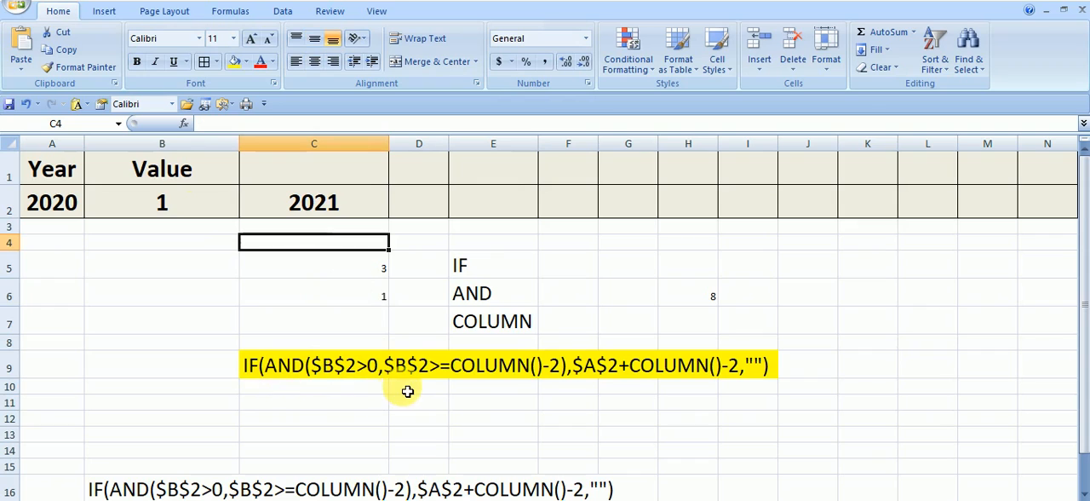
left_click(595, 395)
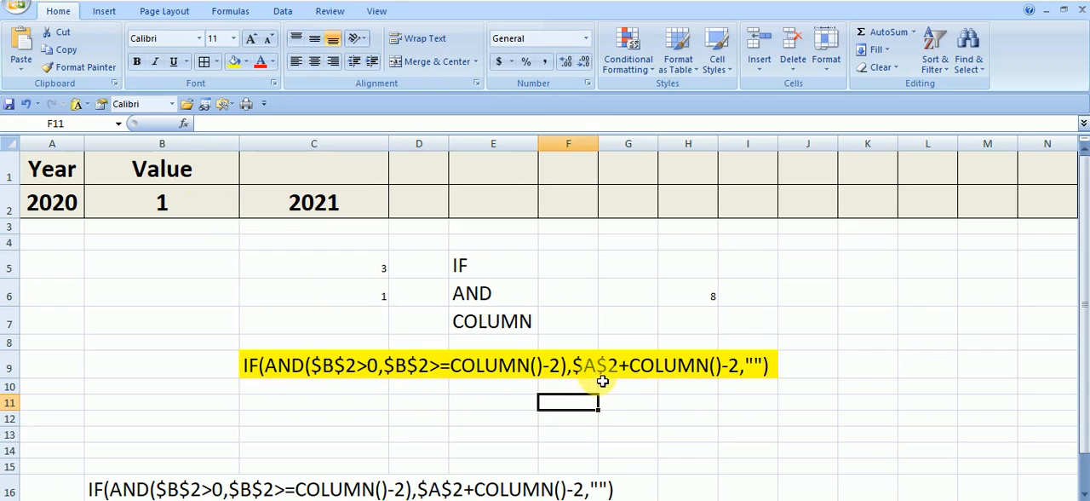
left_click(596, 368)
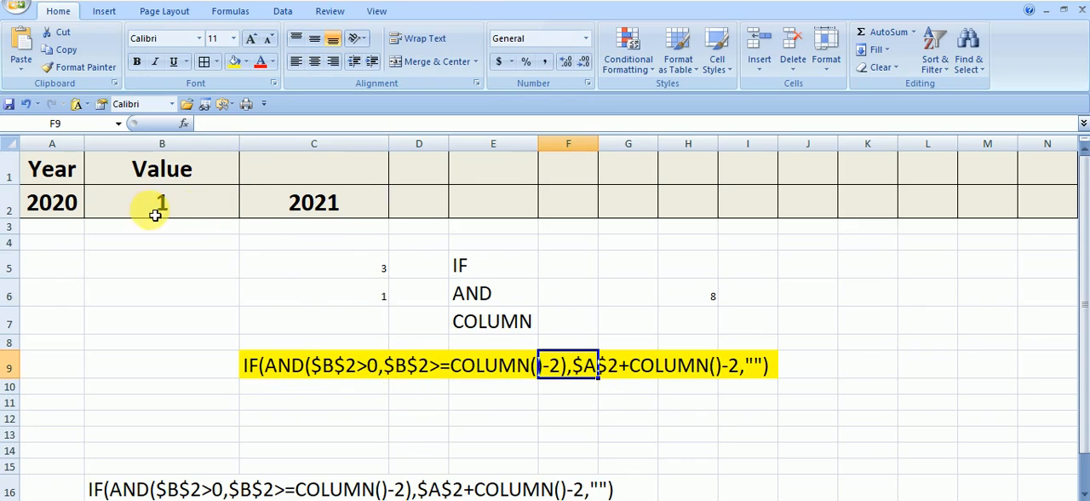
left_click(630, 370)
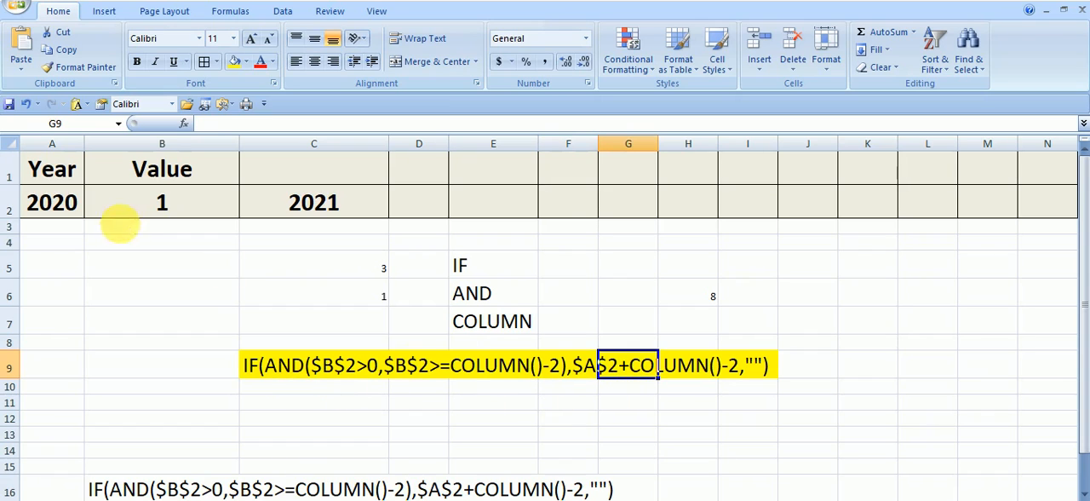
left_click(72, 205)
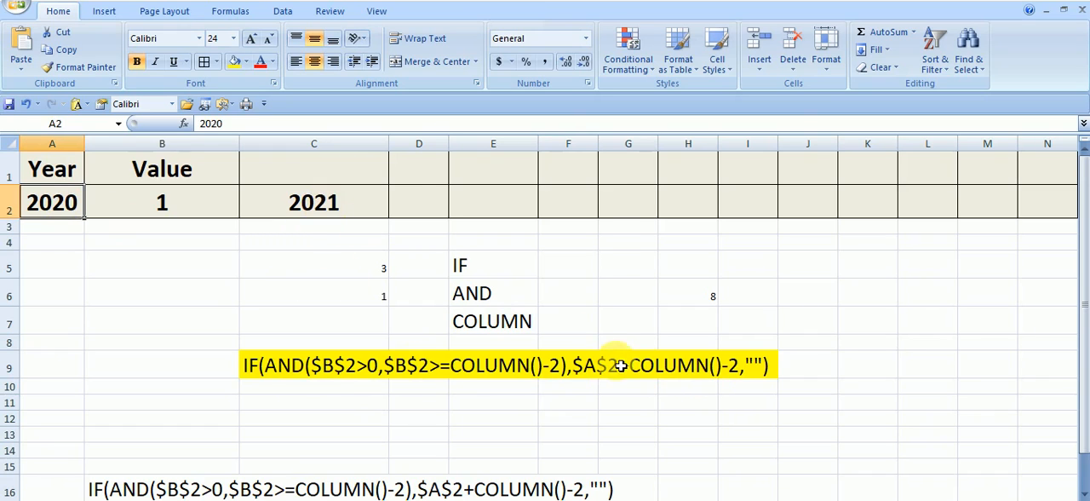
left_click(691, 368)
Step: Set the font size of the helper values in C5:C6 to 20
left_click(358, 271)
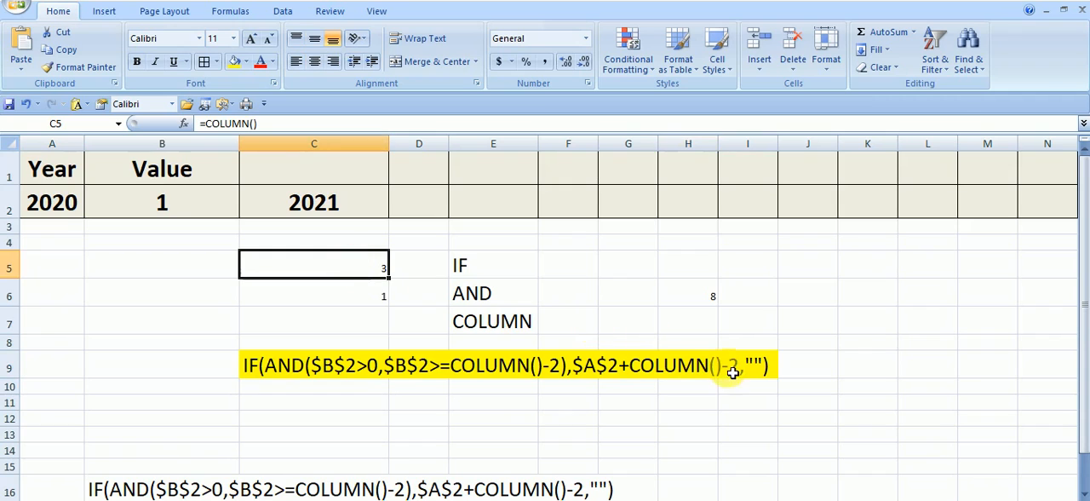
left_click(341, 292)
left_click_drag(348, 278, 348, 289)
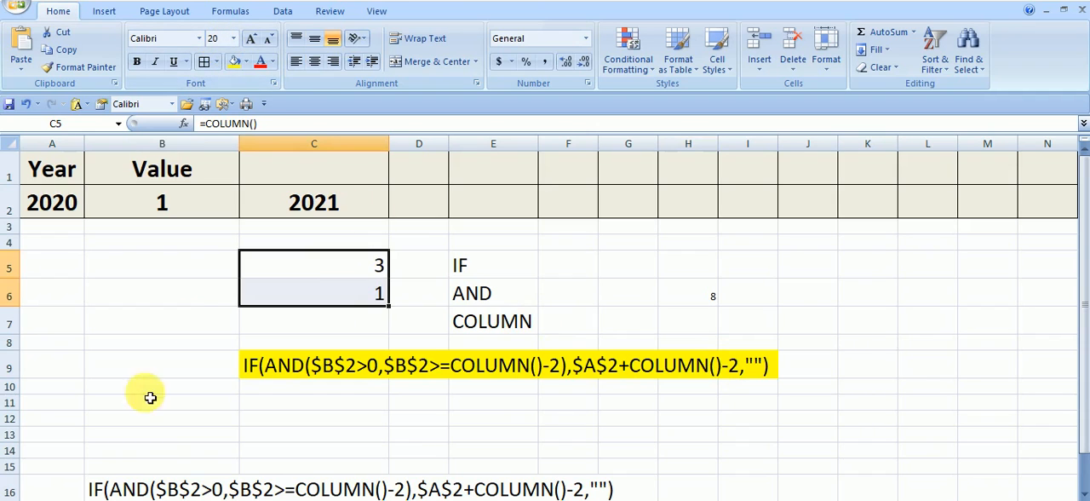
Step: Trace the second COLUMN()-2 term of the formula text in C9 through C5 and C6 to the year in C2
left_click(713, 403)
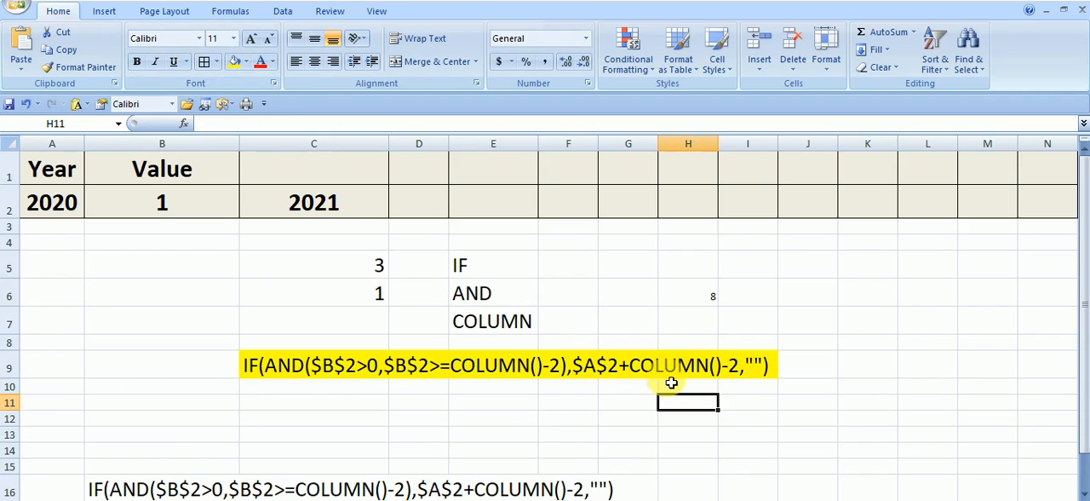
left_click(703, 366)
left_click(360, 266)
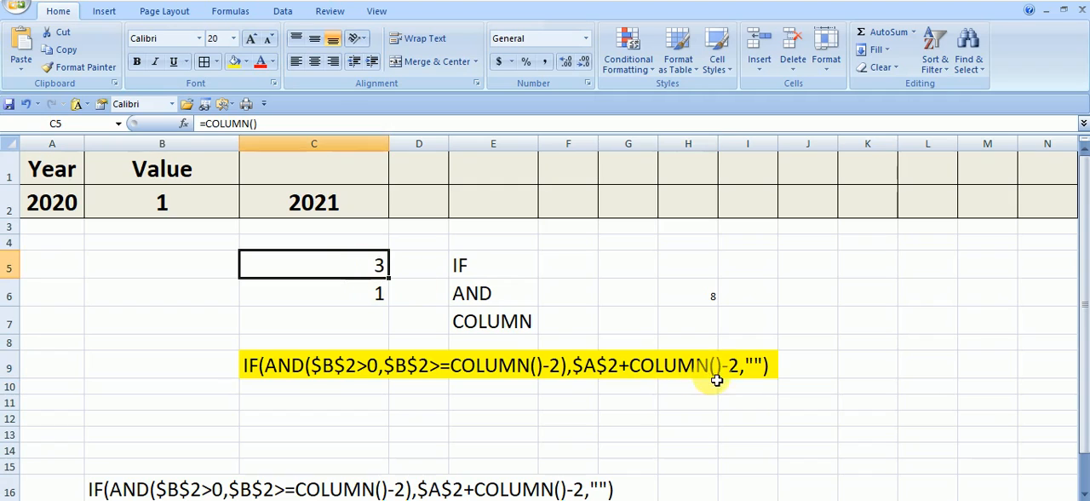
left_click(367, 296)
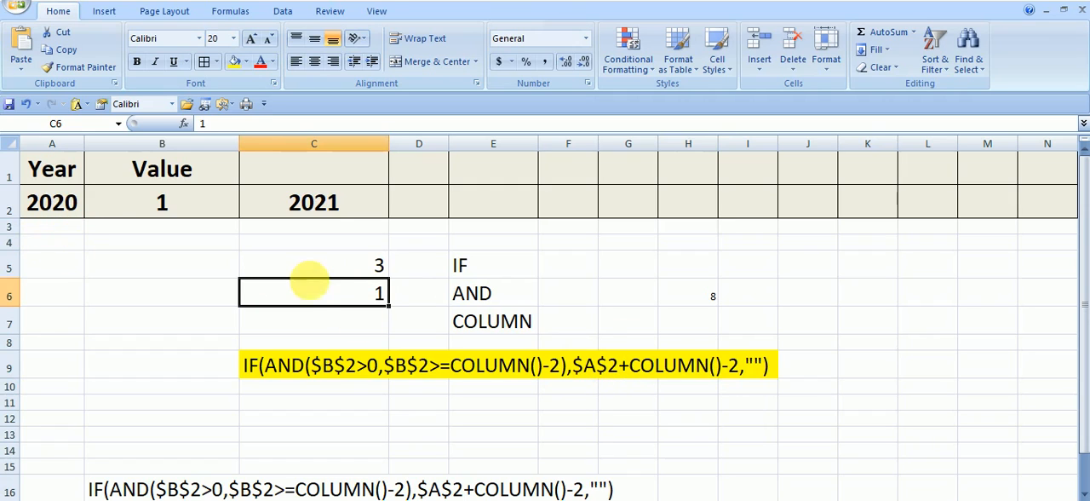
left_click(315, 209)
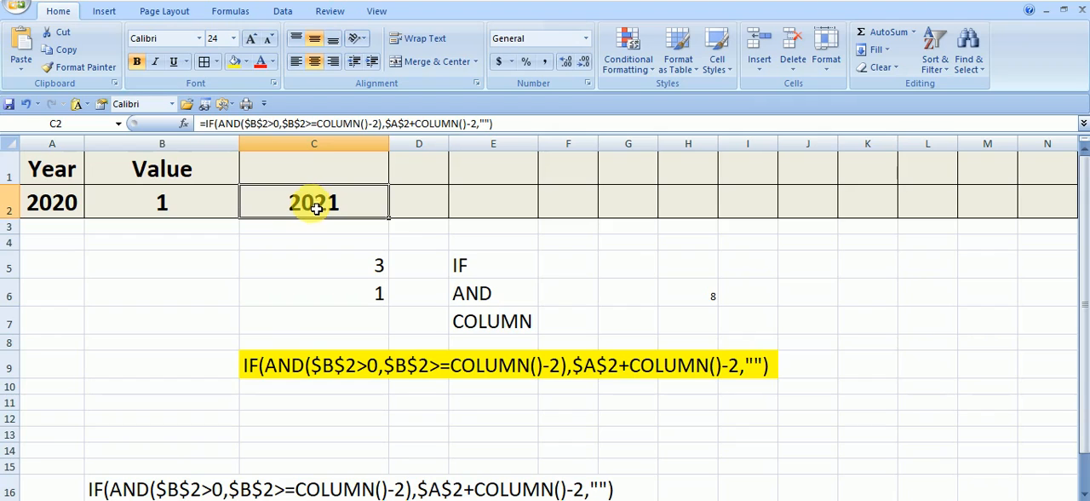
Step: Copy the formula from D2 without its equals sign and paste it as text into C11
left_click(422, 213)
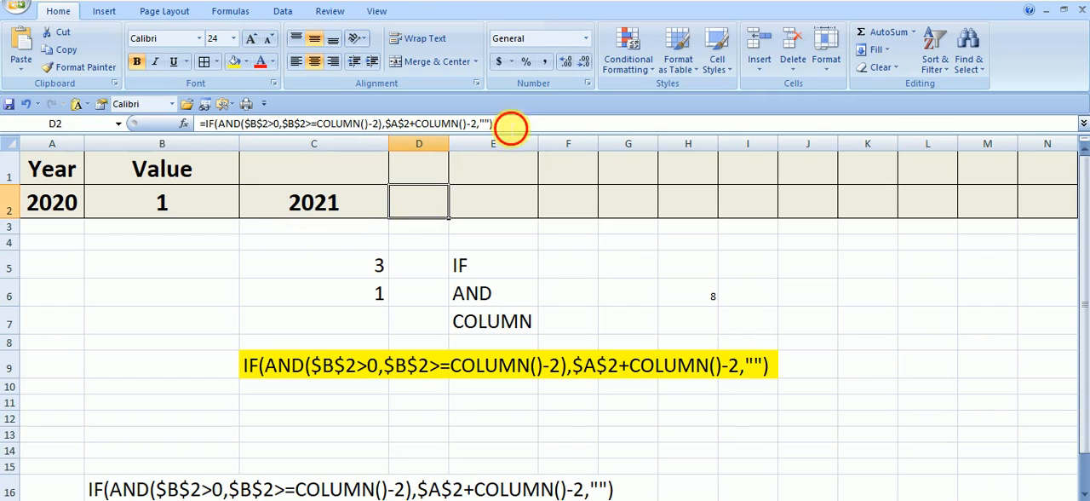
left_click_drag(511, 126, 223, 126)
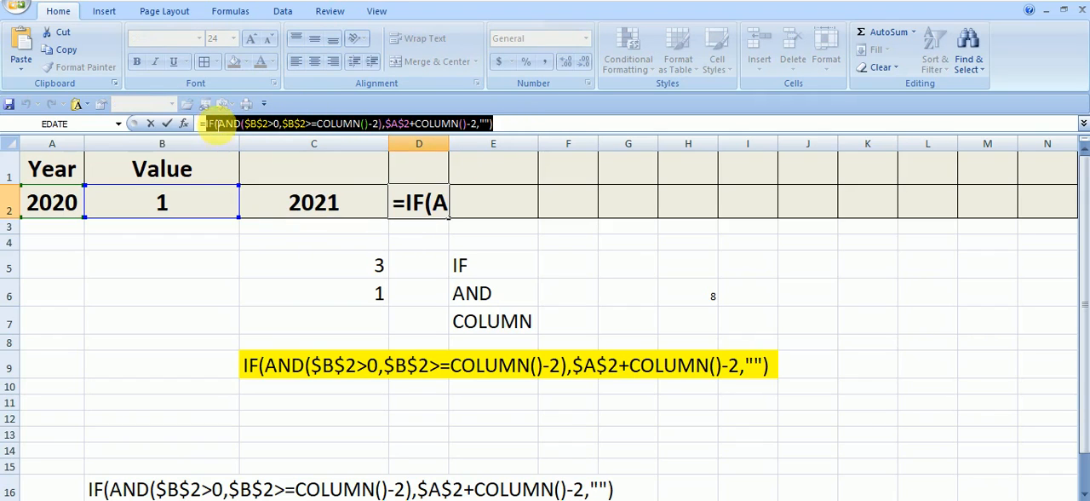
right_click(219, 121)
left_click(255, 143)
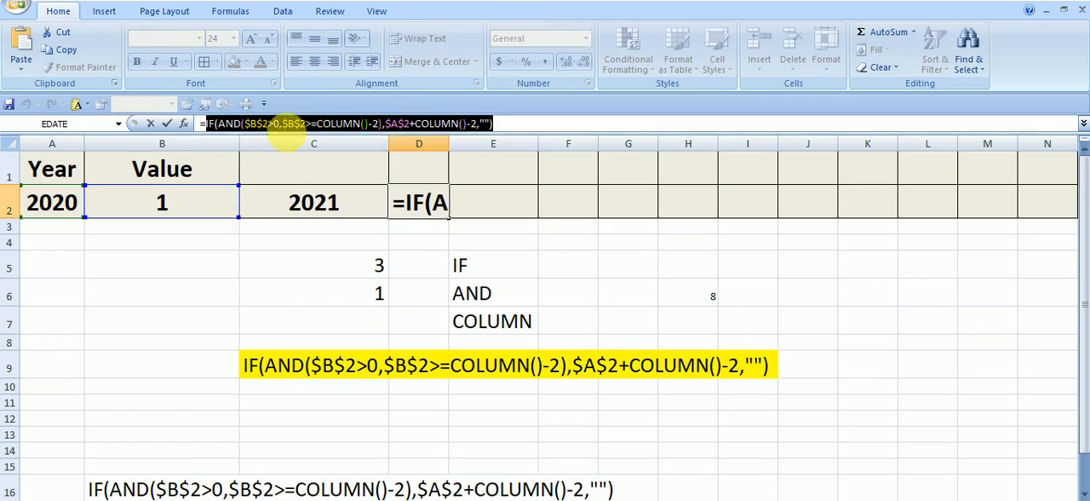
key("Escape")
left_click(262, 402)
right_click(258, 403)
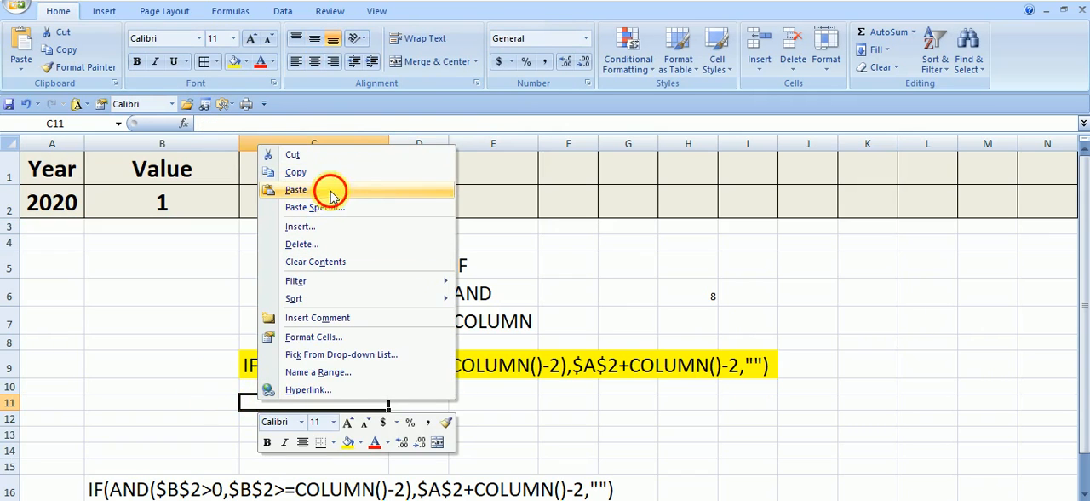
left_click(330, 195)
Step: Copy the formatting of C9 onto the formula text in C11
left_click(287, 373)
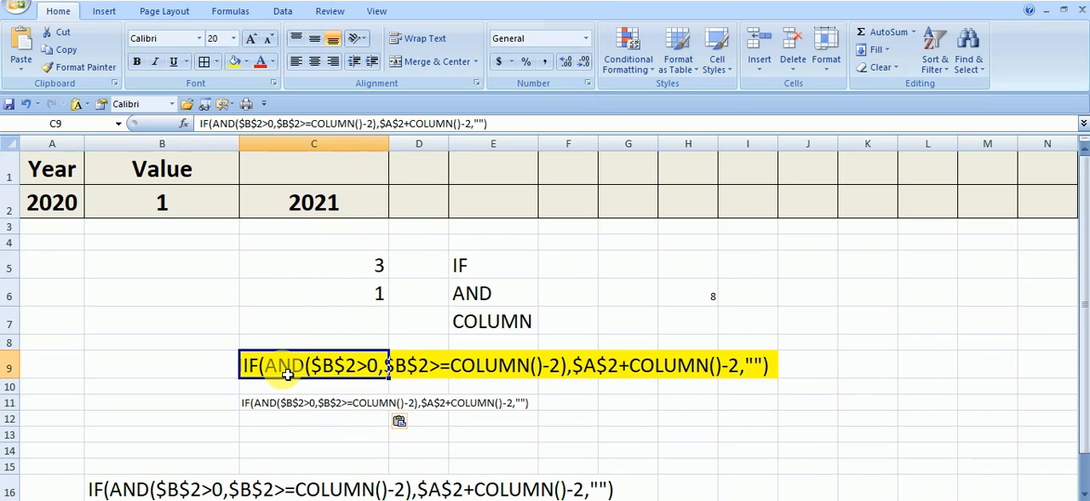
left_click(83, 67)
left_click(258, 407)
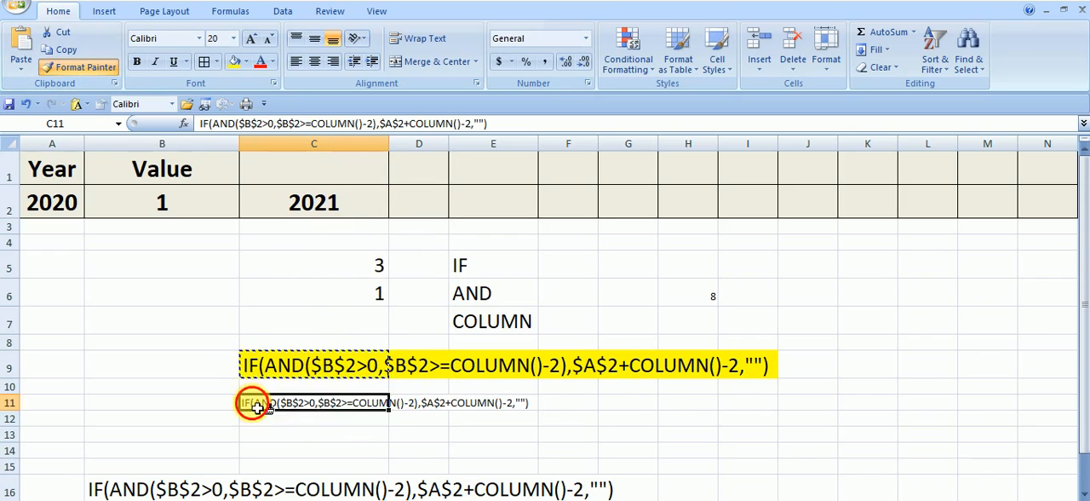
left_click(912, 360)
Step: Extend the yellow fill across C11:I11 behind the formula text
left_click_drag(255, 409, 746, 419)
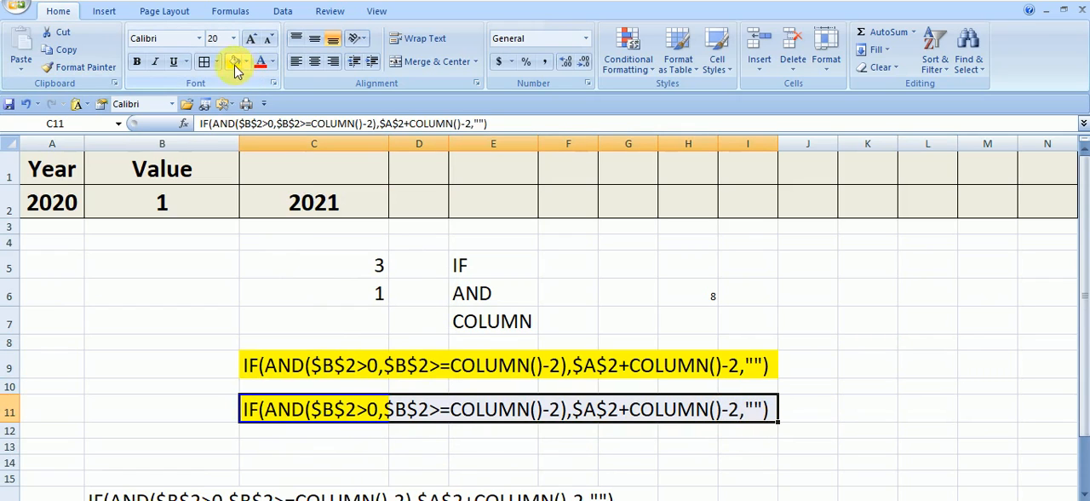
left_click(236, 70)
left_click(843, 337)
Step: Set the Value in B2 to 2
left_click(427, 208)
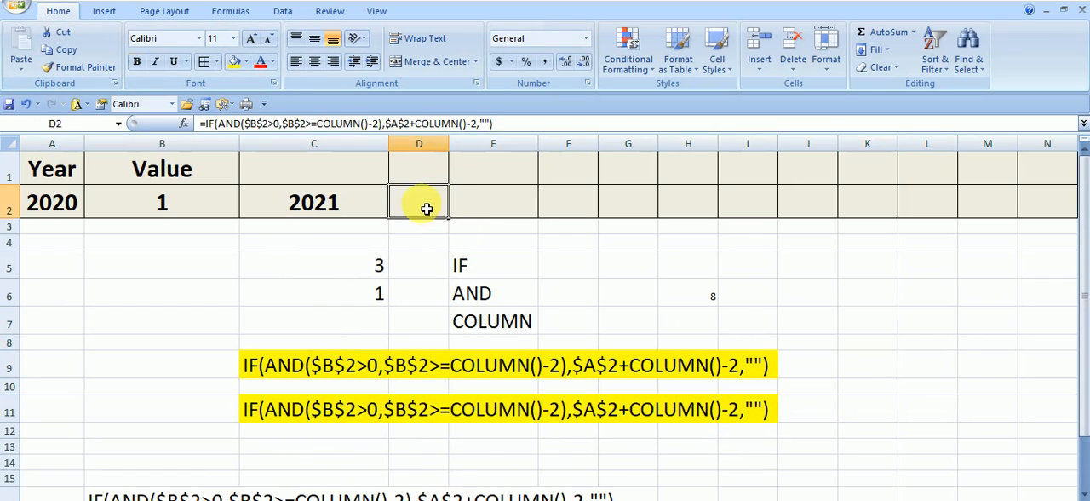
left_click(200, 203)
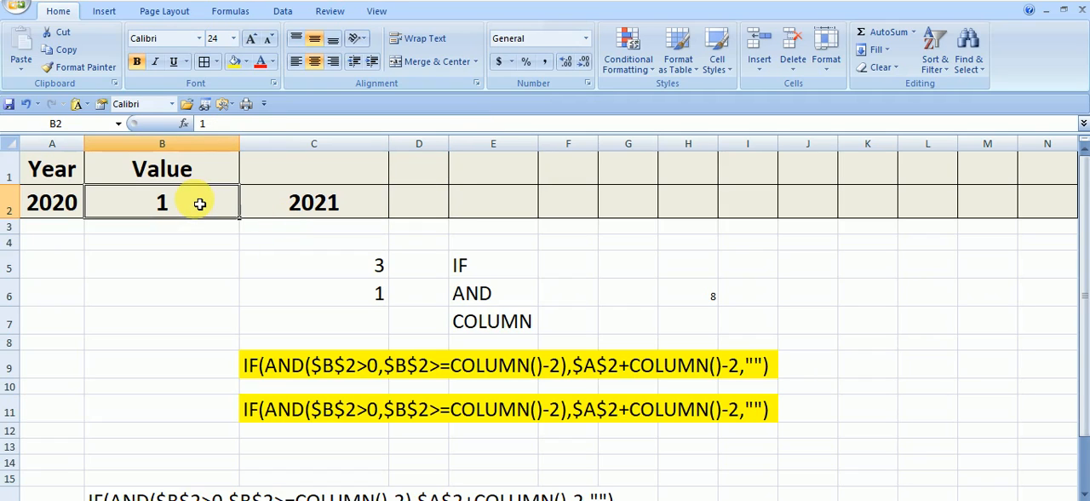
type("2")
key("Return")
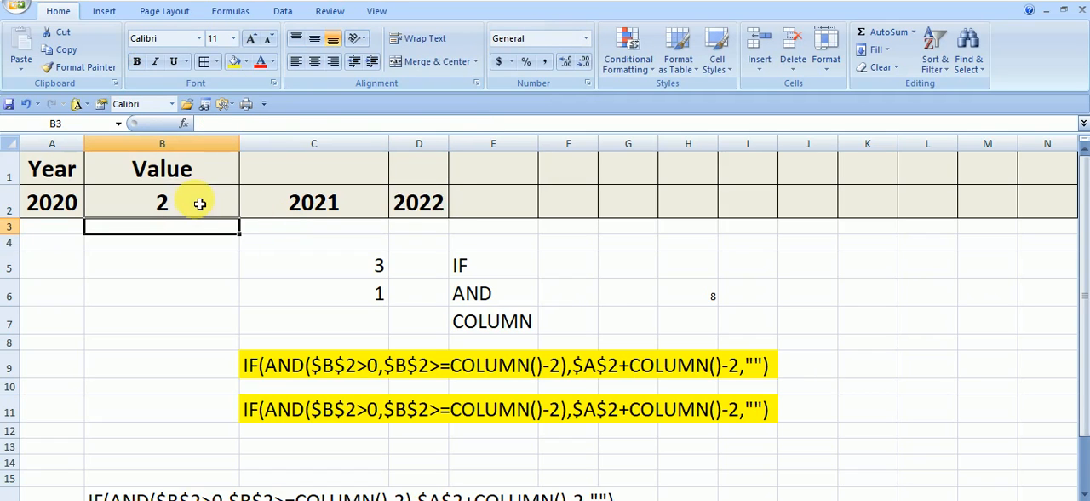
Step: Clear the formula text from C9, keeping the yellow fill and the copy in C11
left_click(437, 214)
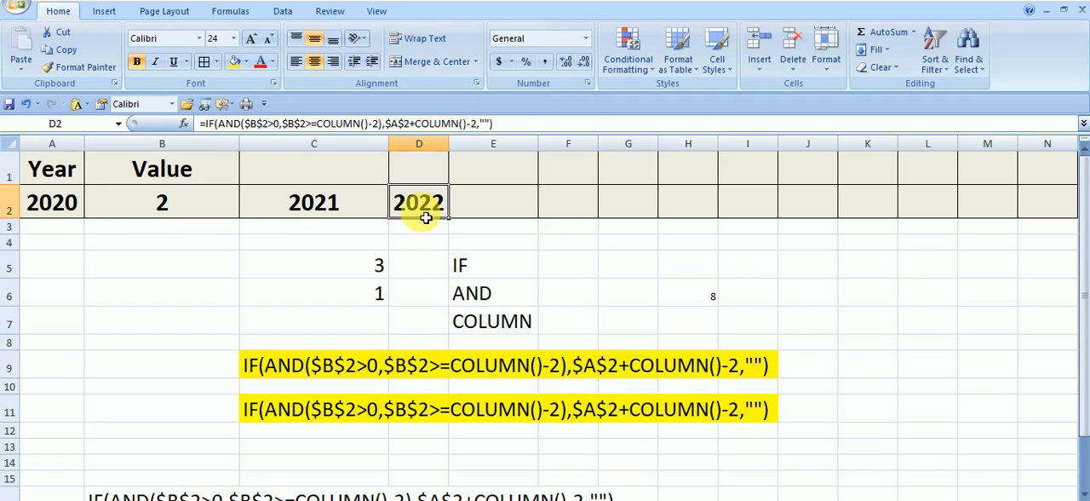
left_click(984, 363)
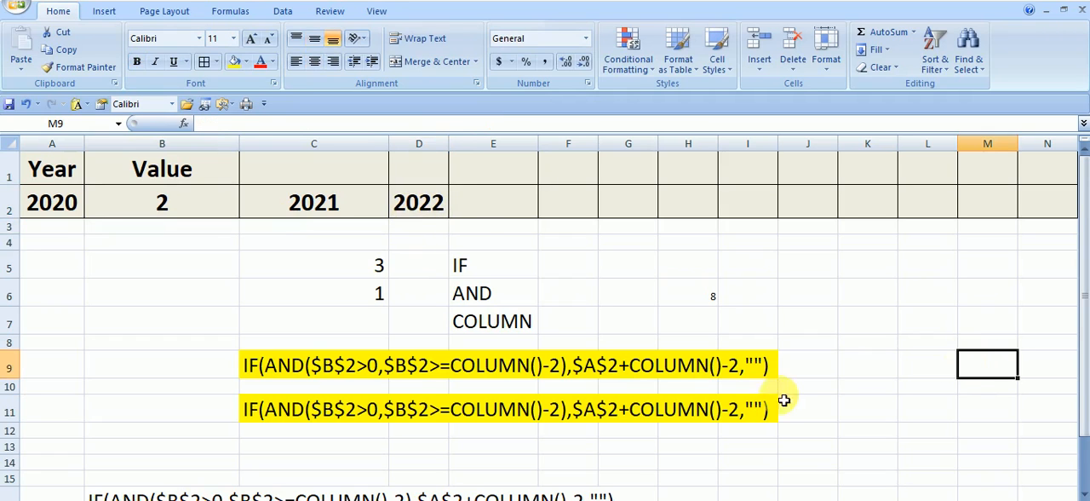
left_click(422, 214)
left_click(290, 410)
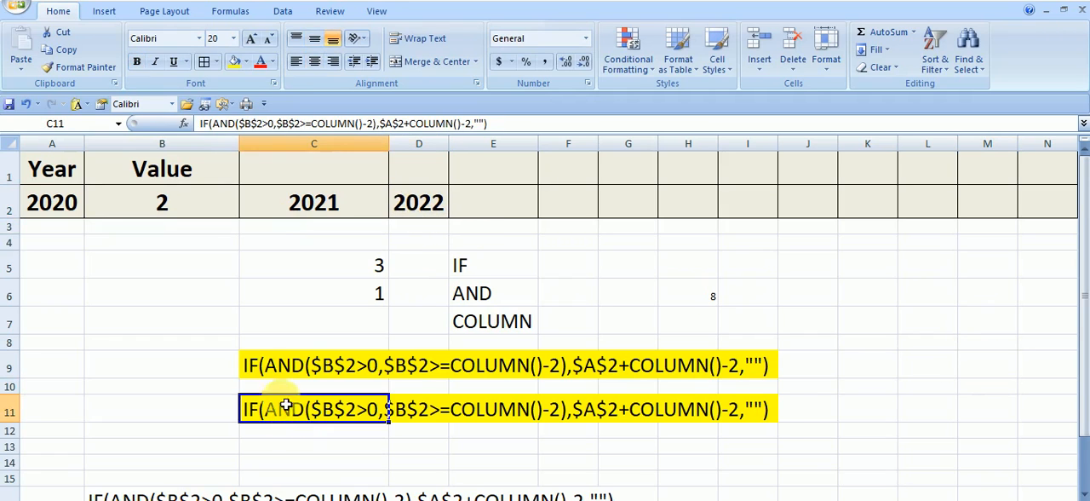
left_click(267, 367)
key("Delete")
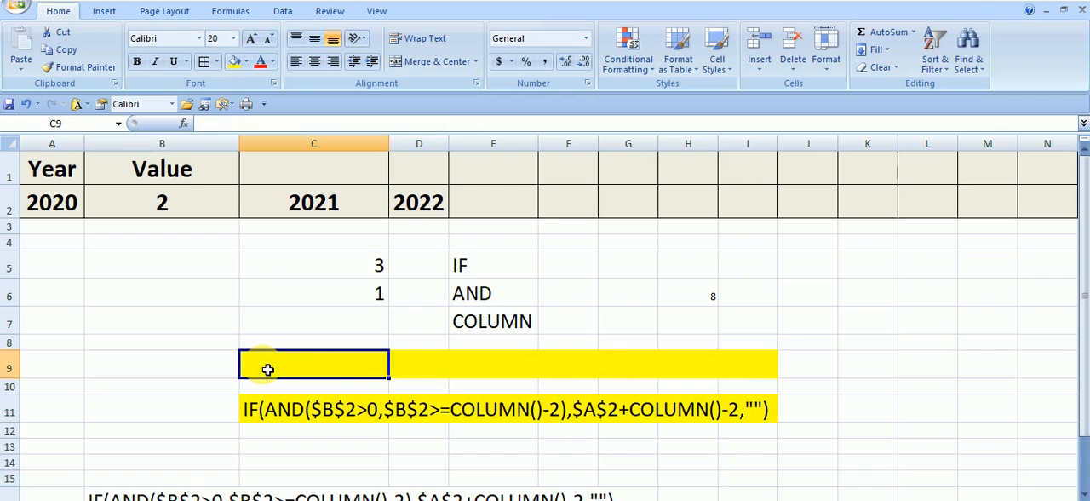
left_click(852, 354)
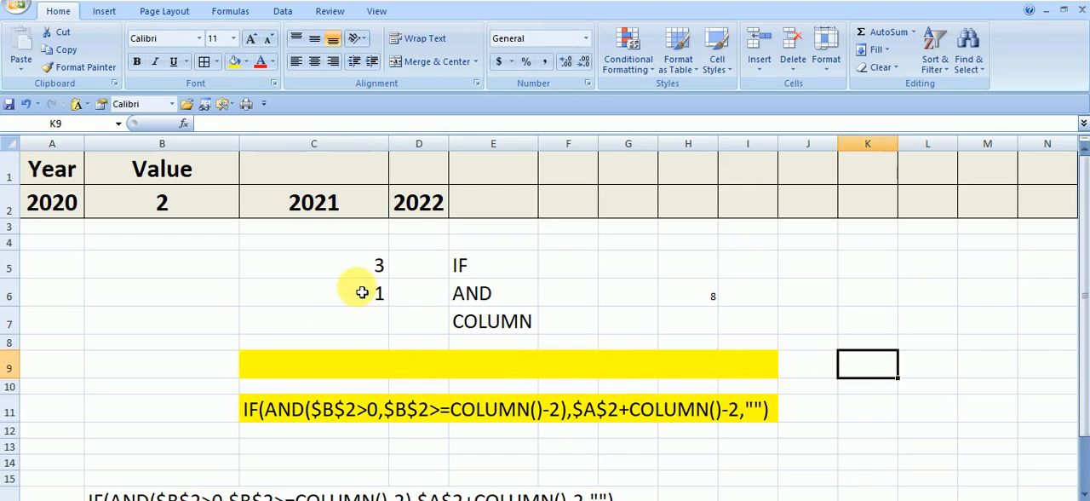
Step: Examine how the formula text in C11 uses B2 and the column position to produce the year in D2
left_click(414, 207)
left_click(273, 417)
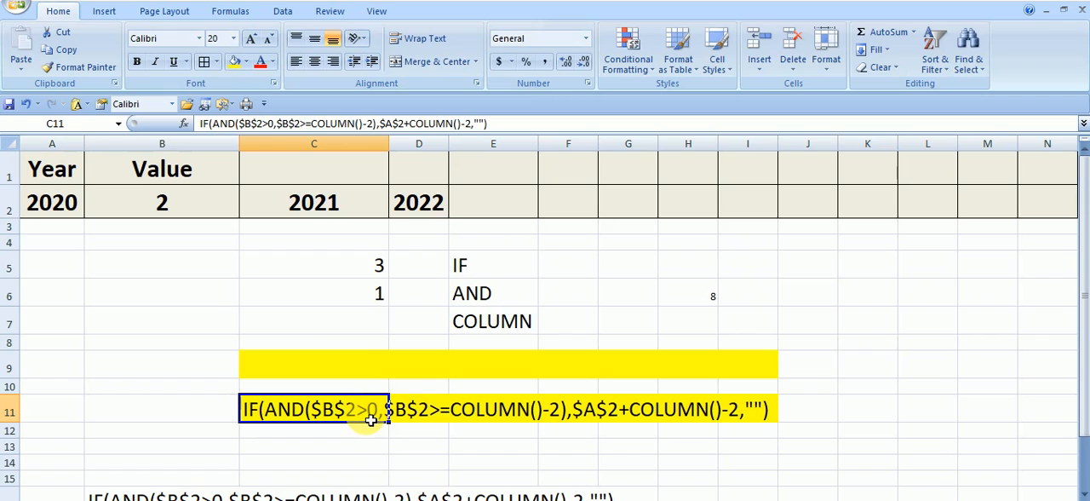
left_click(162, 211)
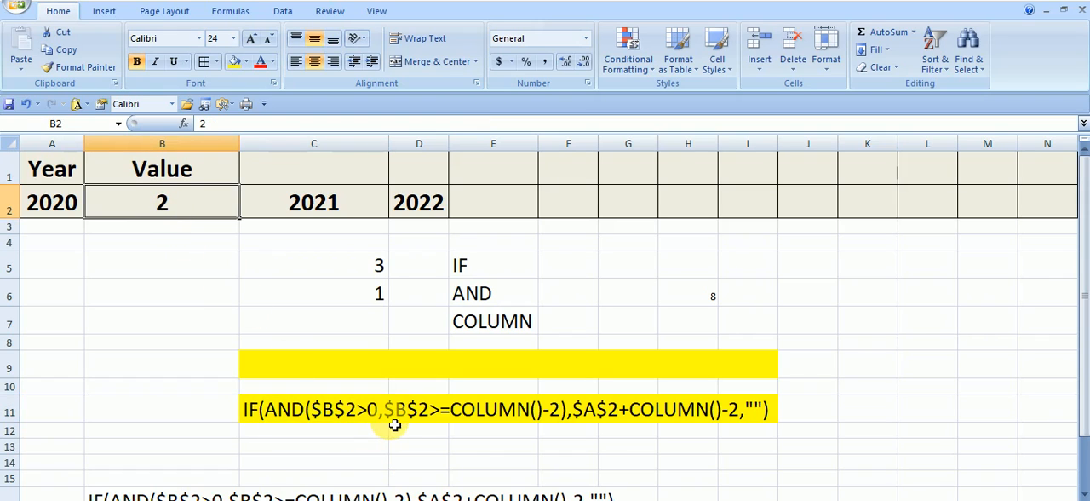
left_click(424, 418)
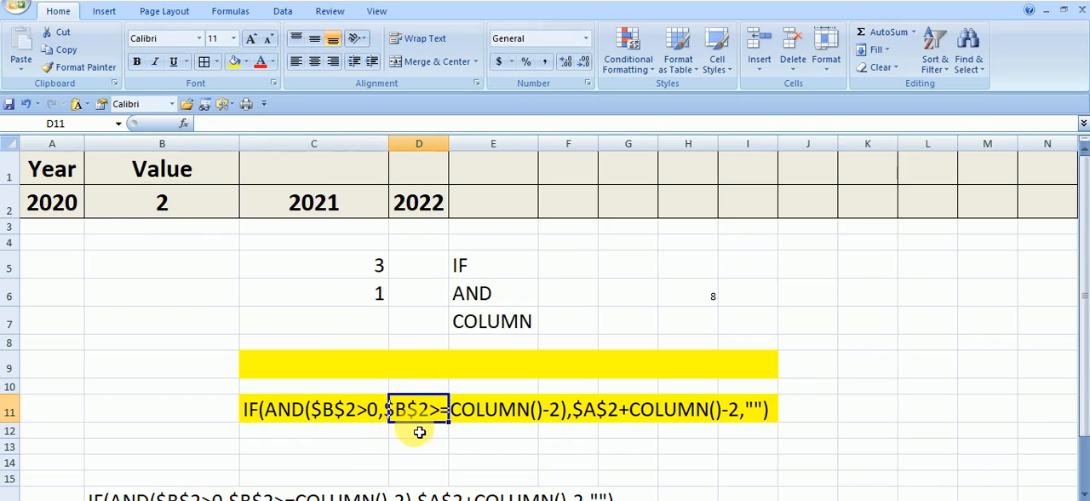
left_click(204, 194)
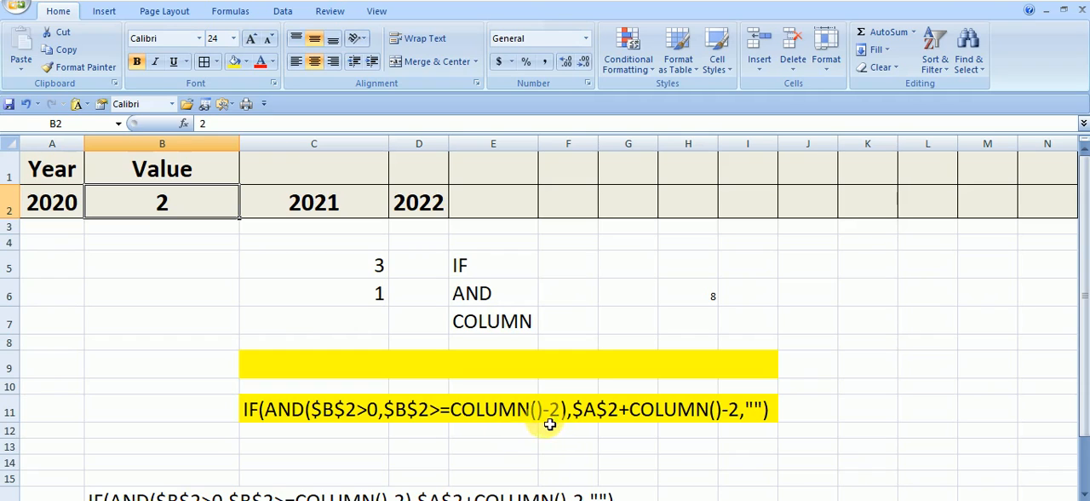
left_click(499, 444)
left_click(407, 202)
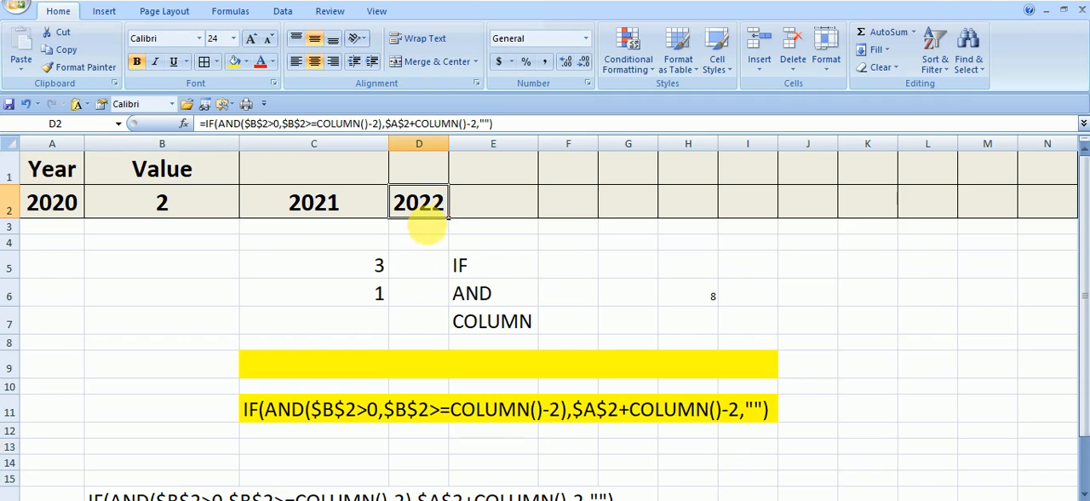
left_click(425, 235)
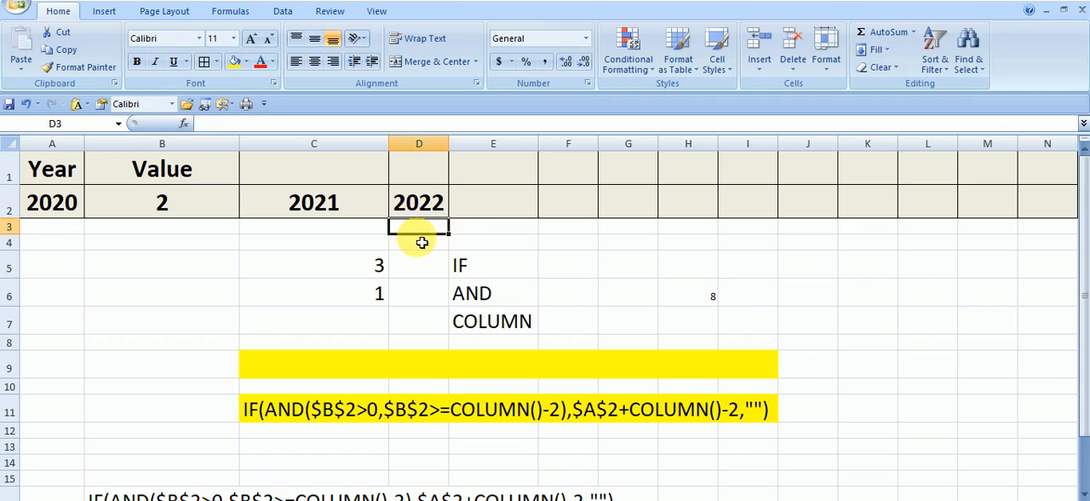
Step: Enter =COLUMN() in D9 to demonstrate the column number used by the formula in D2
left_click(418, 320)
left_click(419, 375)
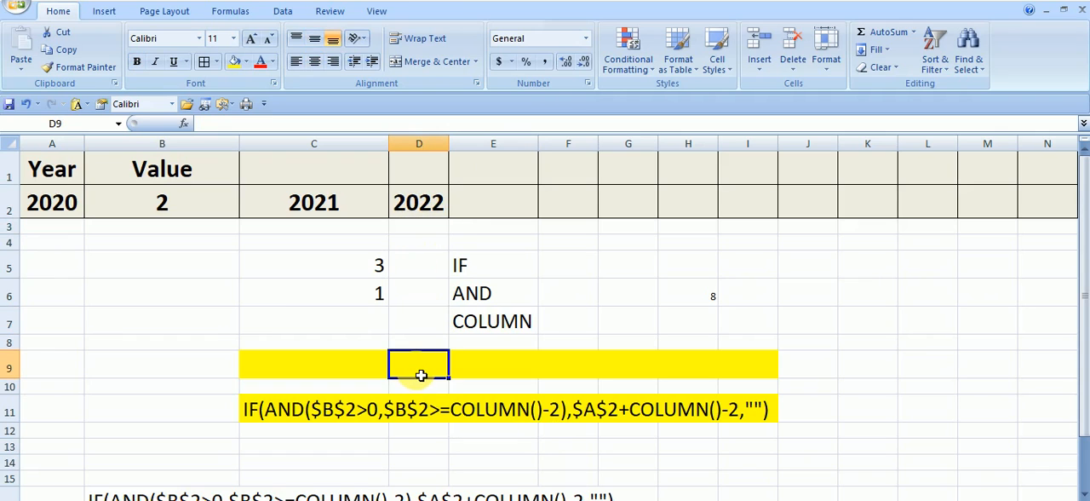
type("=COL")
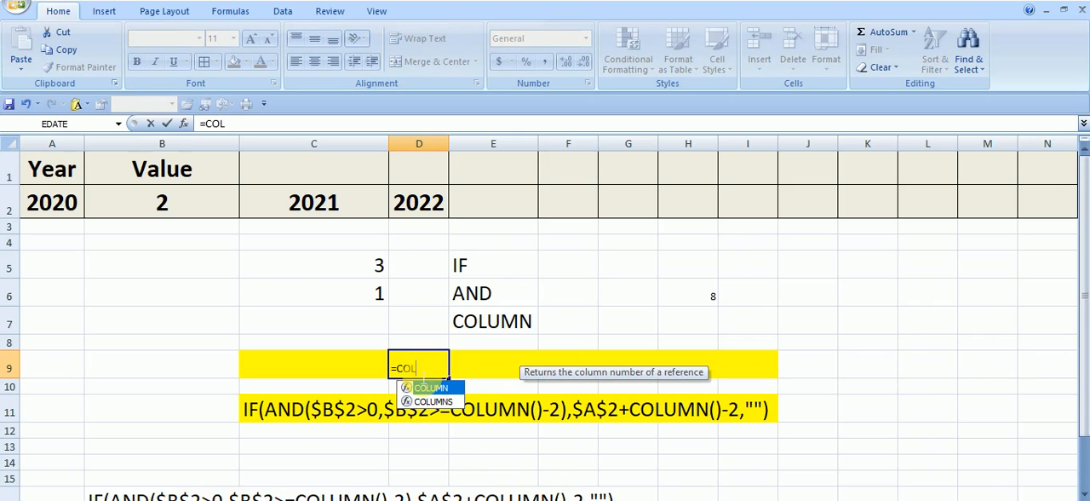
double_click(434, 388)
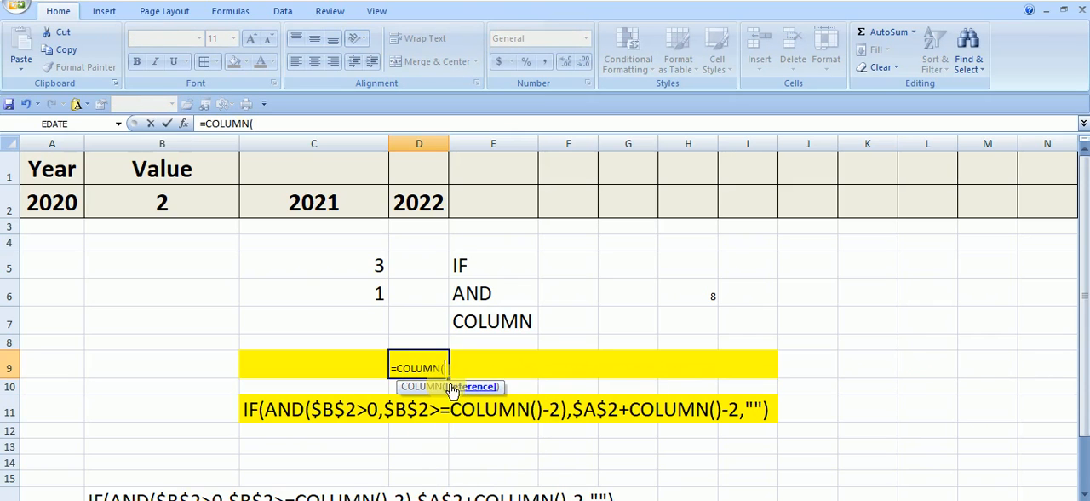
key("Return")
left_click(434, 369)
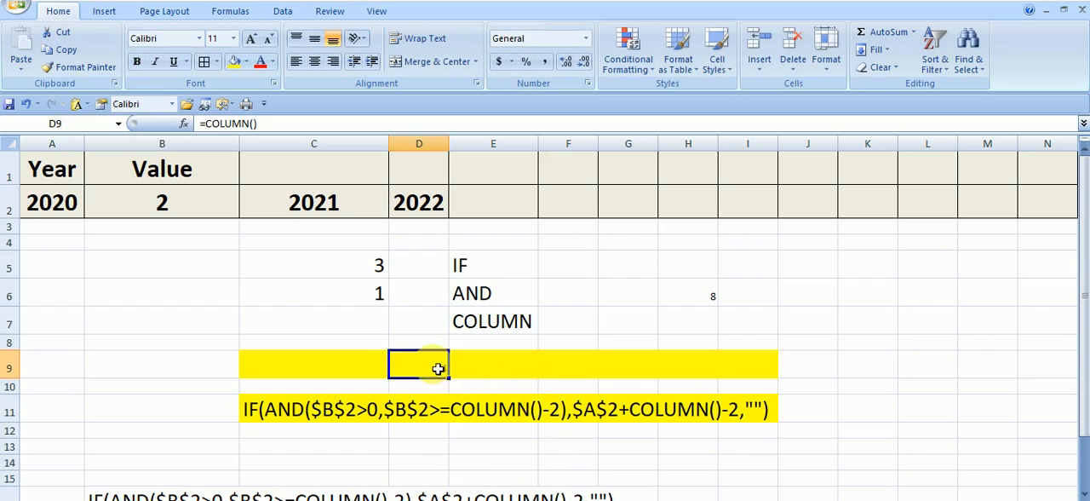
left_click(433, 386)
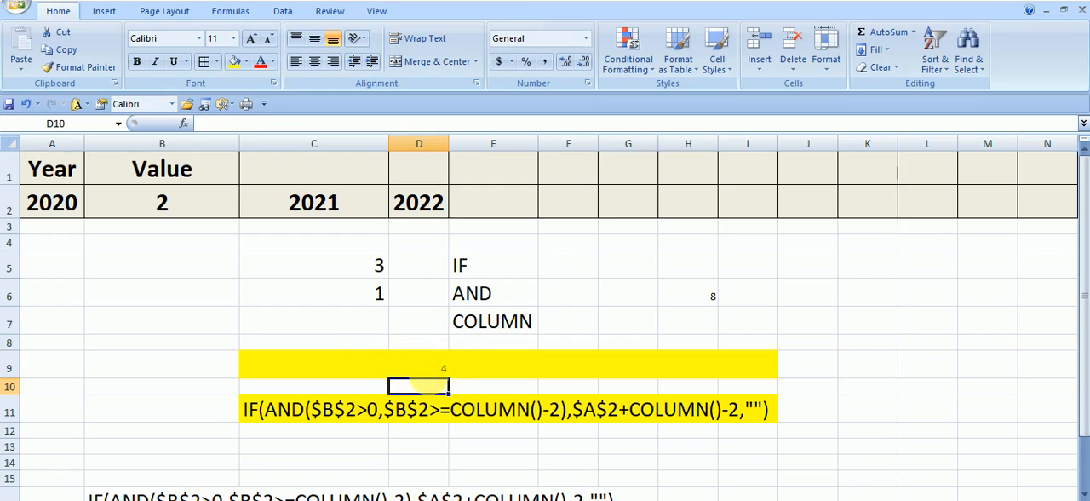
Step: Enter 2 in E9, beside the column number in D9, as the amount the formula subtracts
left_click(470, 359)
type("2")
key("Return")
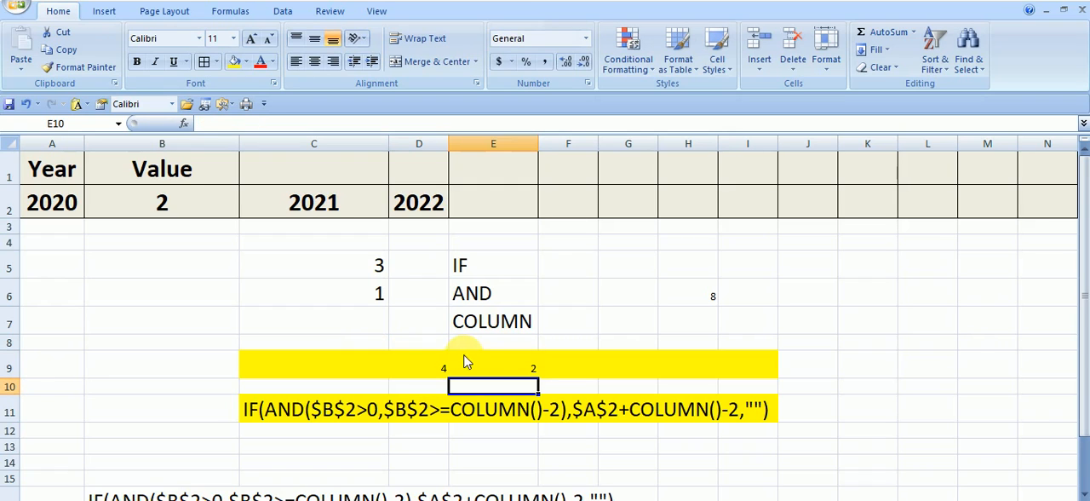
key("Up")
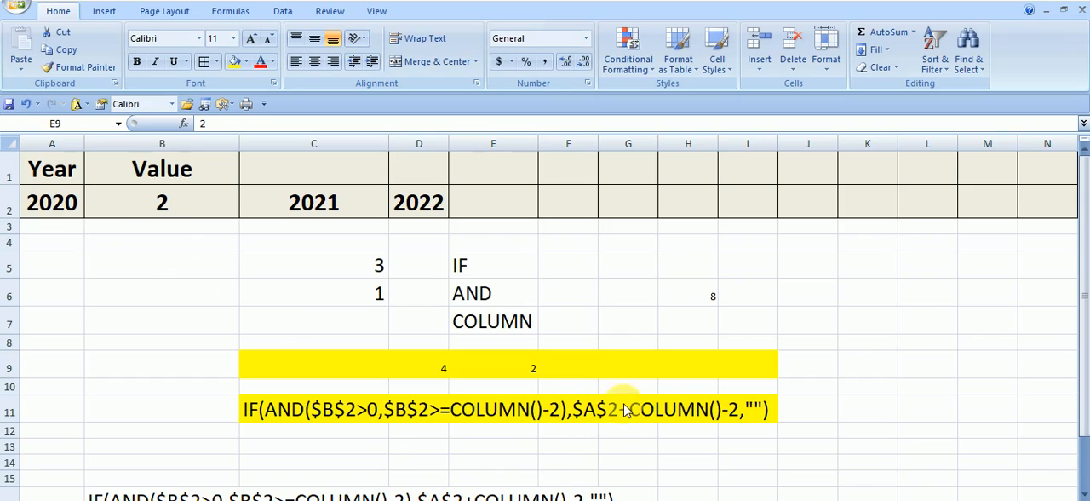
left_click(530, 372)
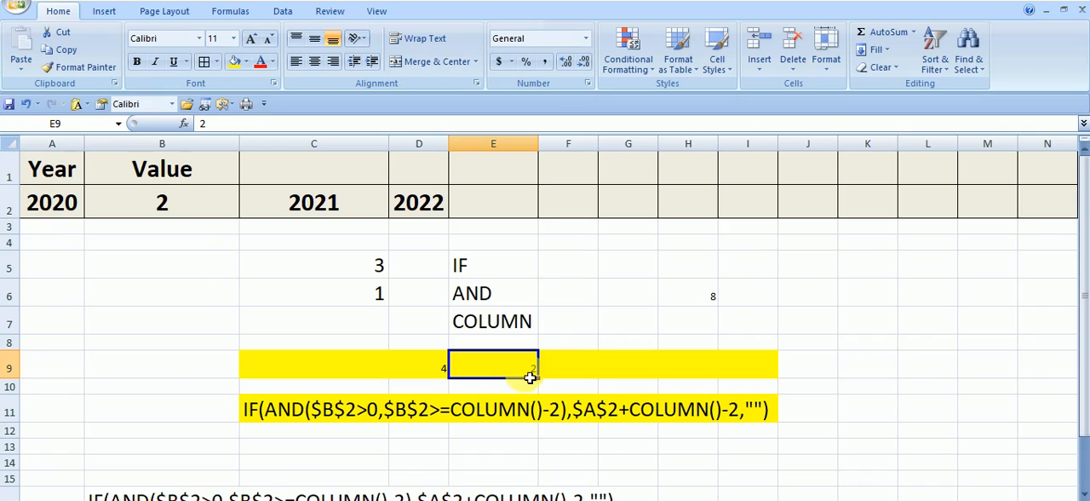
Step: Compare the formulas in D2 and E2, and set the Value in B2 to 3
left_click(430, 214)
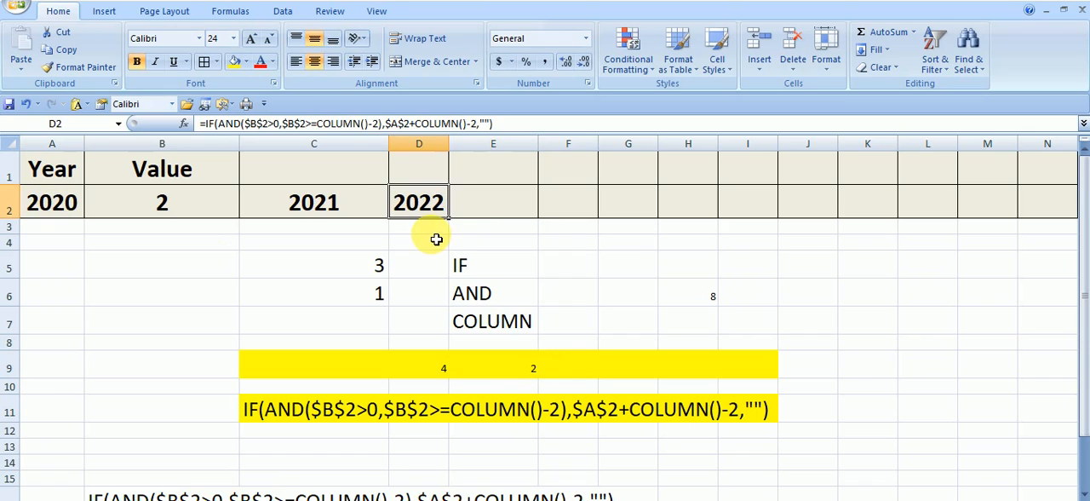
left_click(498, 204)
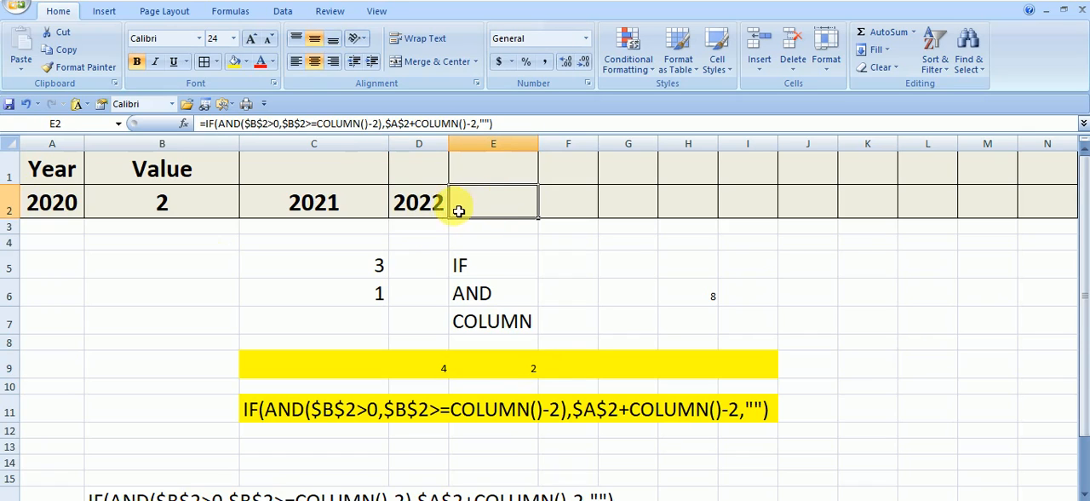
left_click(202, 210)
type("3")
key("Return")
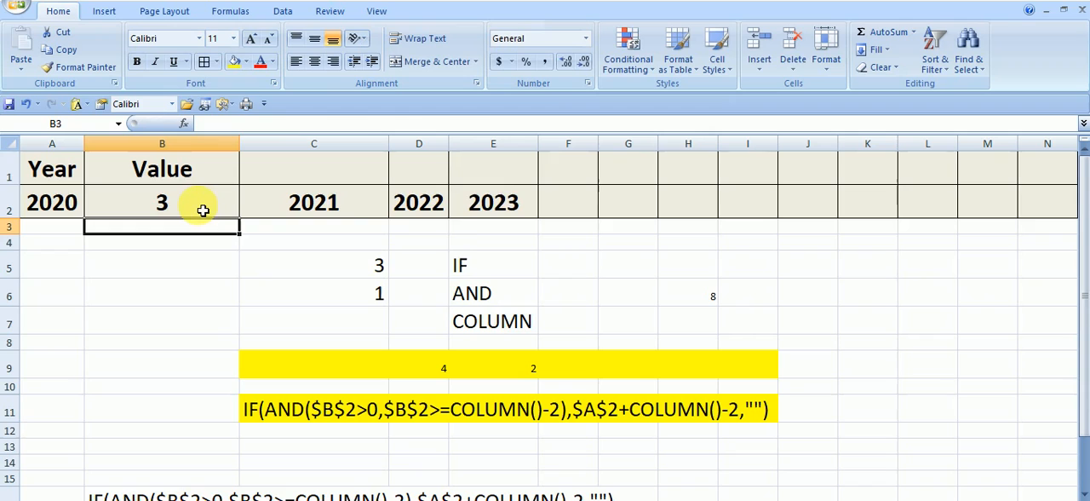
Step: Copy the formula from E2 without its equals sign and paste it over the text in C11
left_click(493, 198)
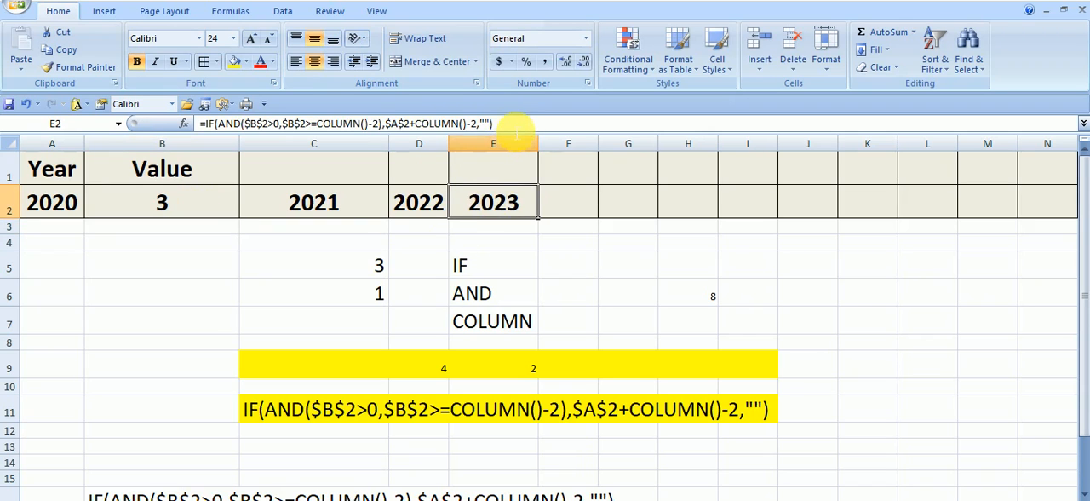
left_click_drag(494, 123, 215, 128)
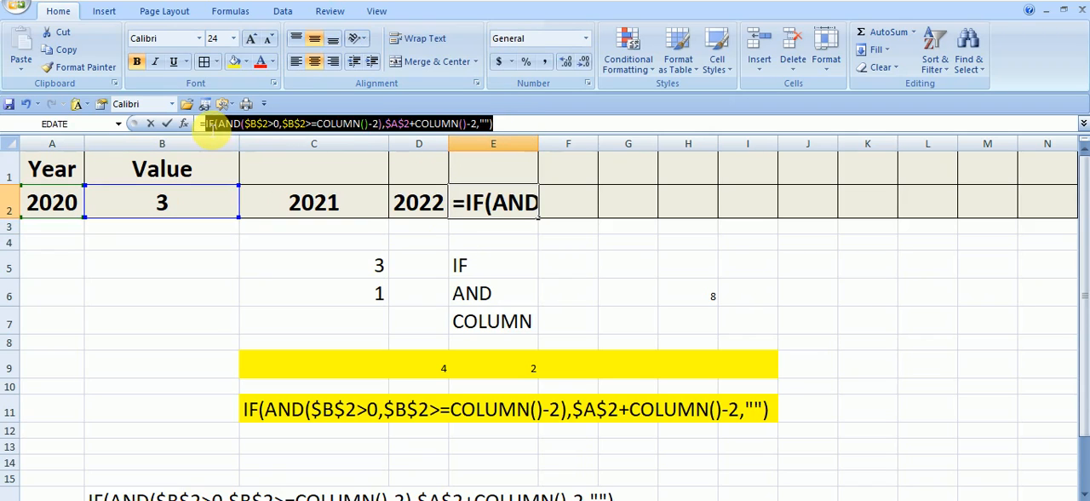
right_click(213, 126)
left_click(245, 150)
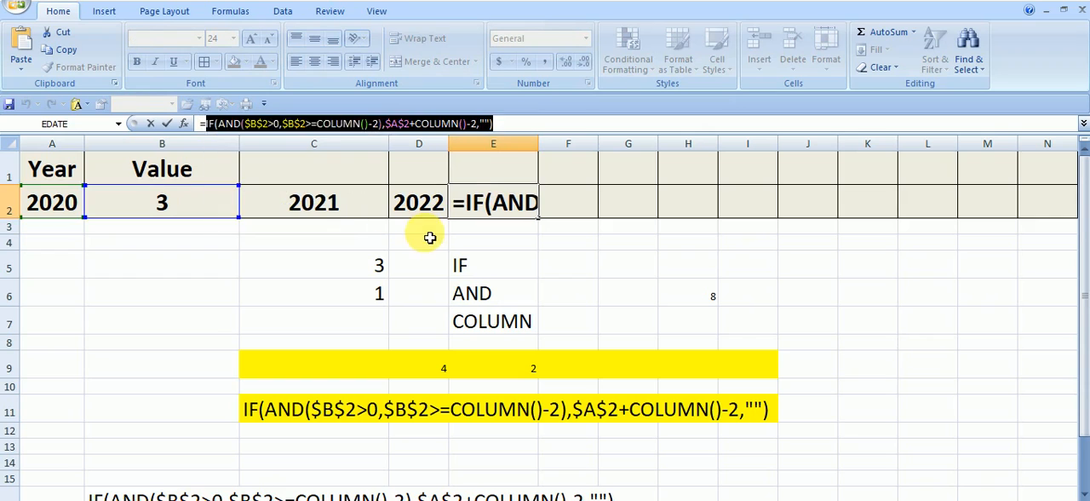
key("Escape")
left_click(256, 407)
right_click(269, 406)
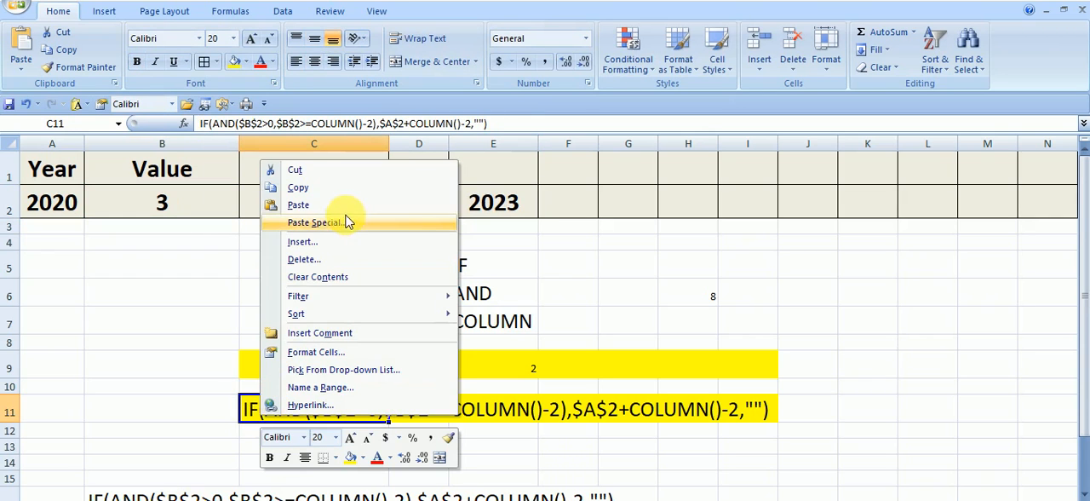
left_click(345, 206)
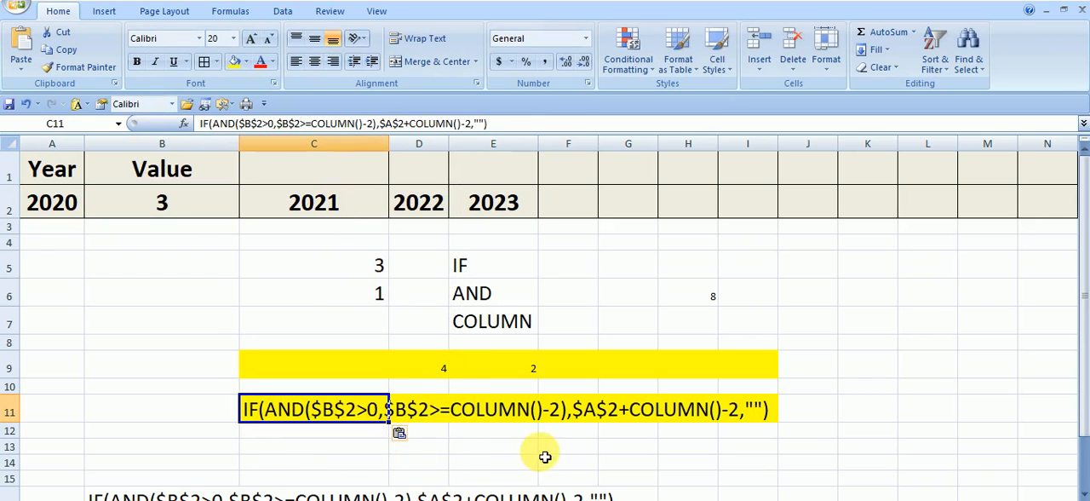
left_click(556, 451)
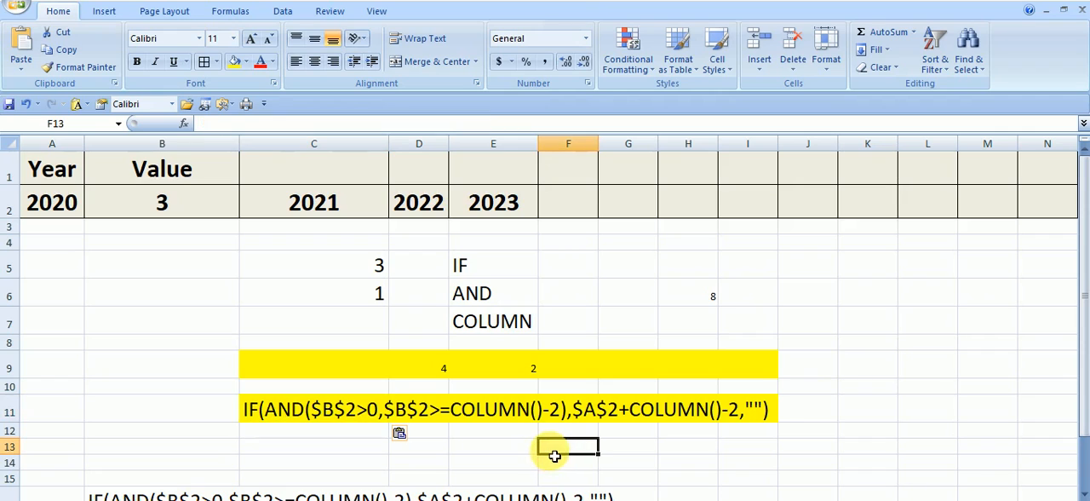
left_click(479, 439)
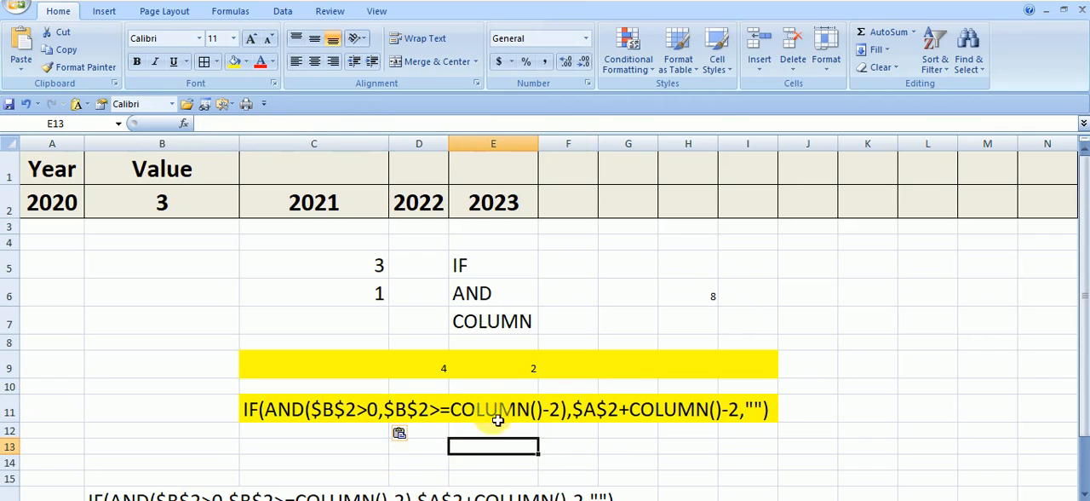
Step: Replace the content of E9 with =COLUMN() to demonstrate the column number used by the formula in E2
left_click(703, 414)
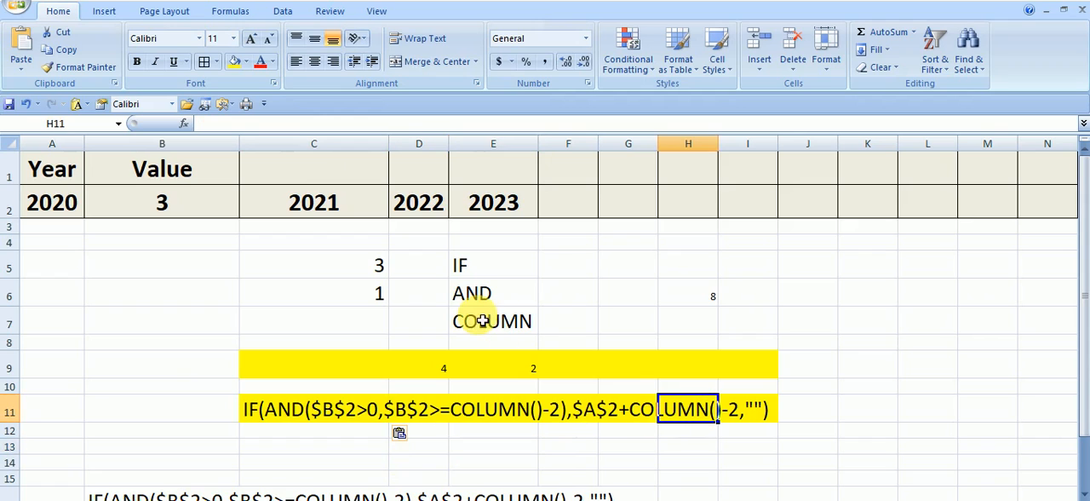
left_click(500, 196)
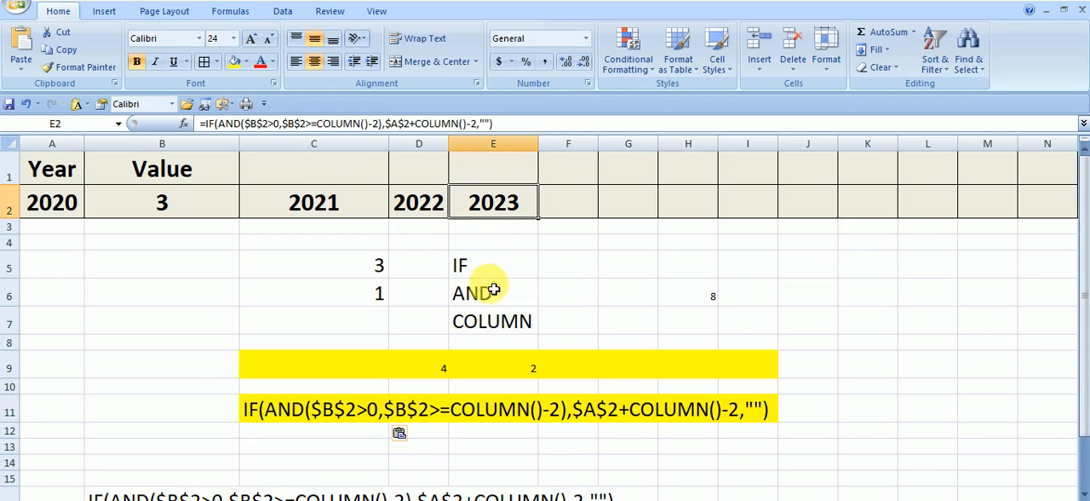
left_click(494, 368)
type("C")
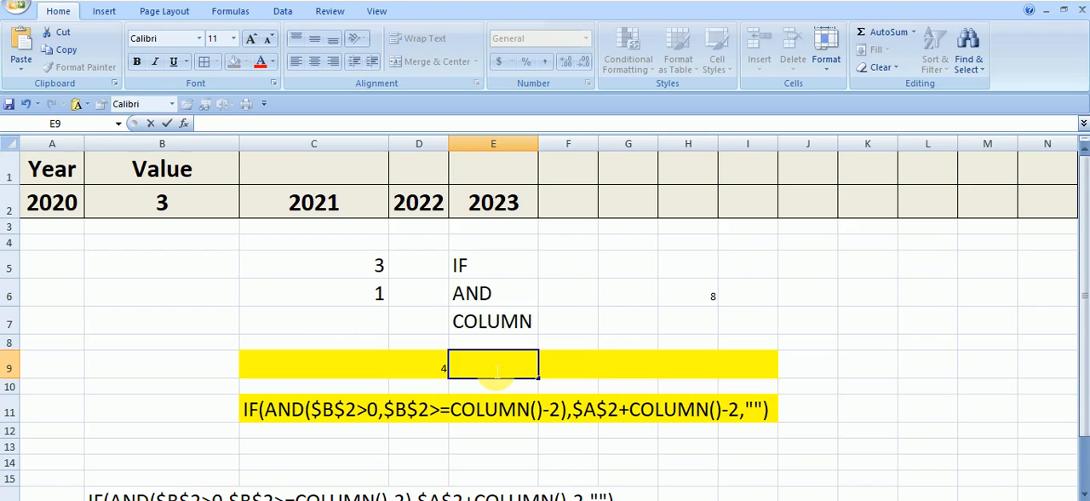
type("=COL")
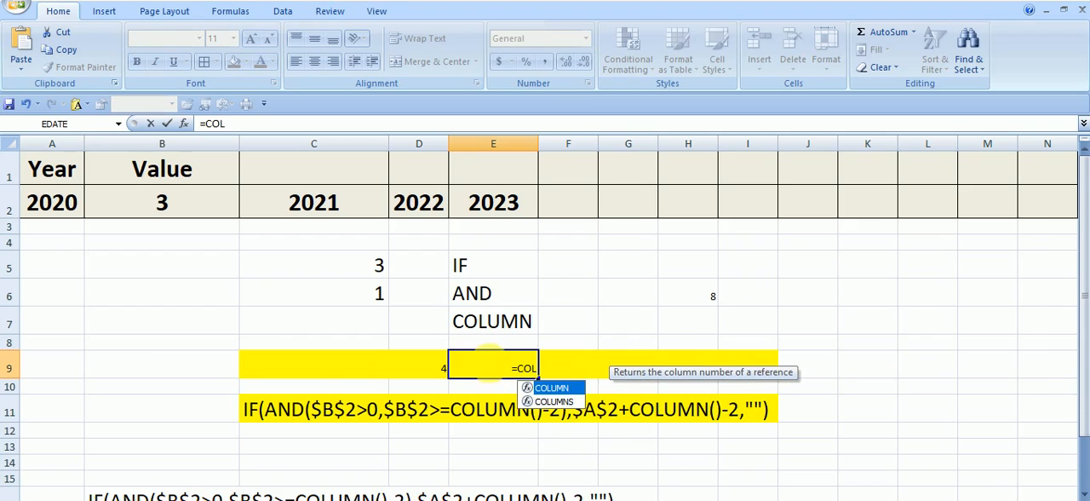
double_click(554, 388)
key("Return")
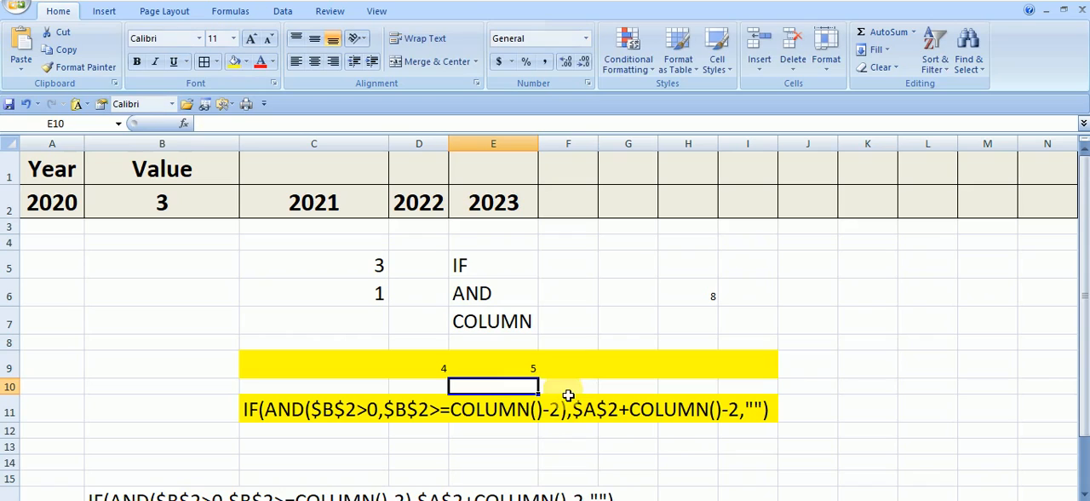
left_click(498, 359)
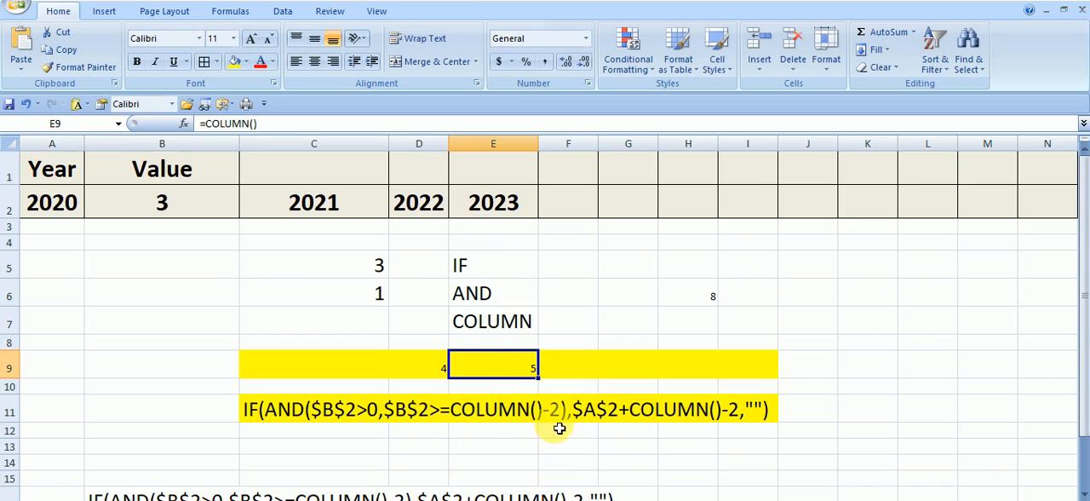
Step: Examine the Value in B2, the formula in E2, the function names in E5:E7 and the example cells C5 and C6
left_click(191, 204)
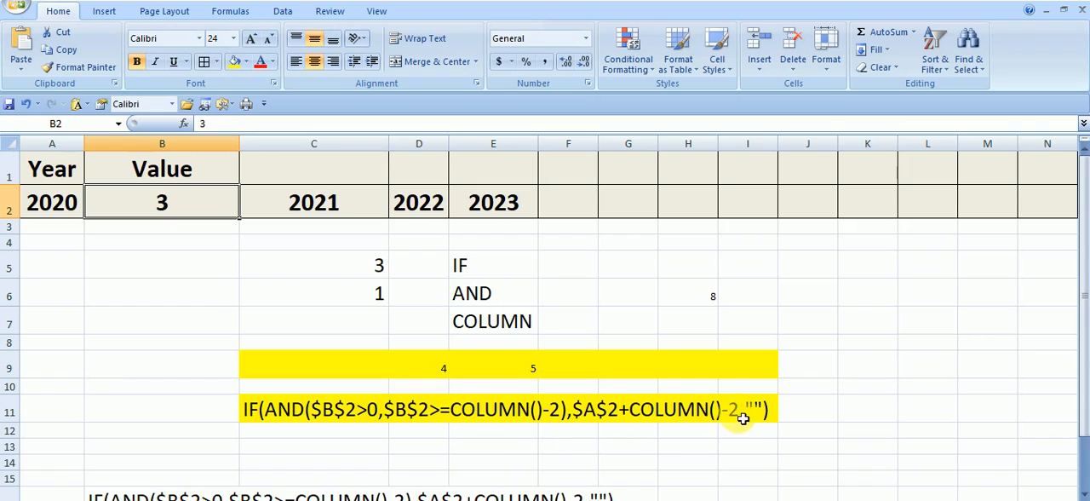
left_click(649, 414)
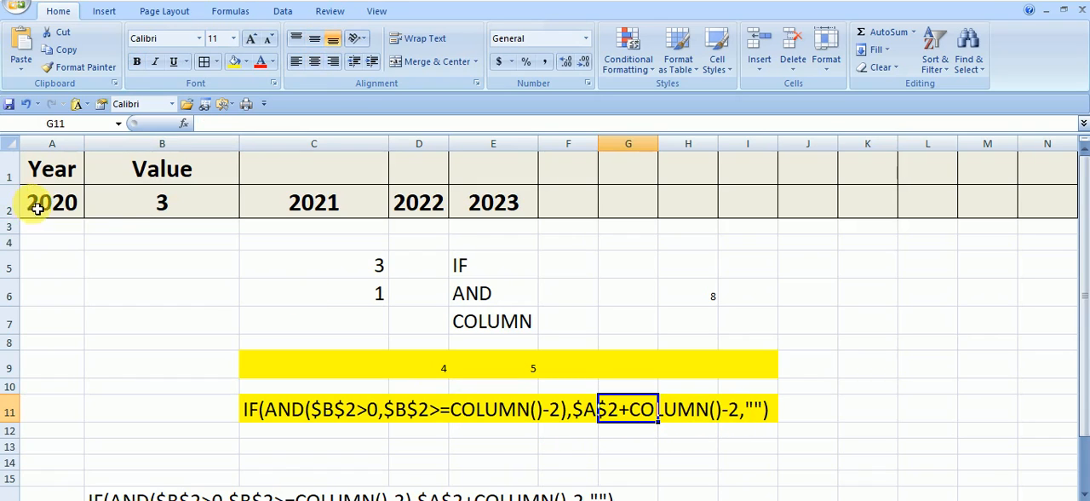
left_click(504, 209)
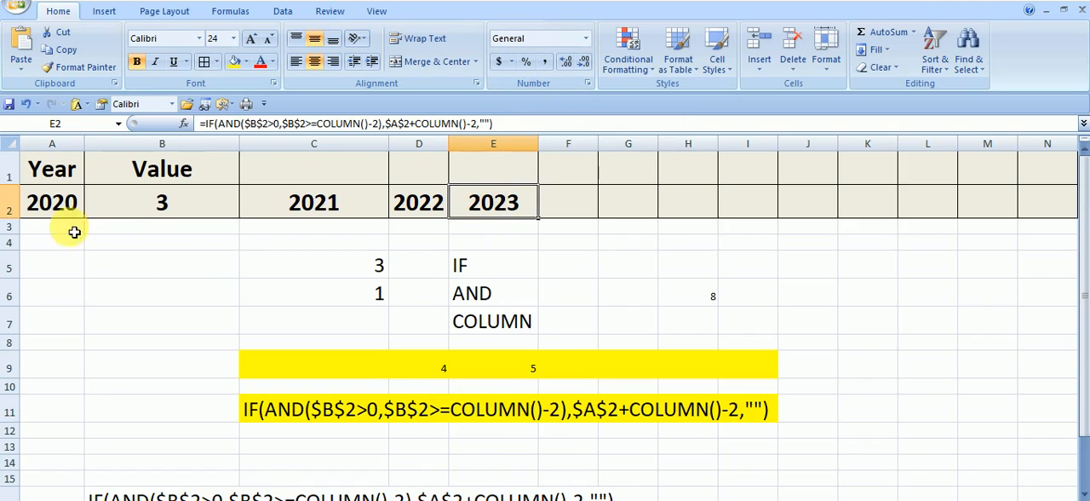
left_click(501, 274)
left_click(503, 296)
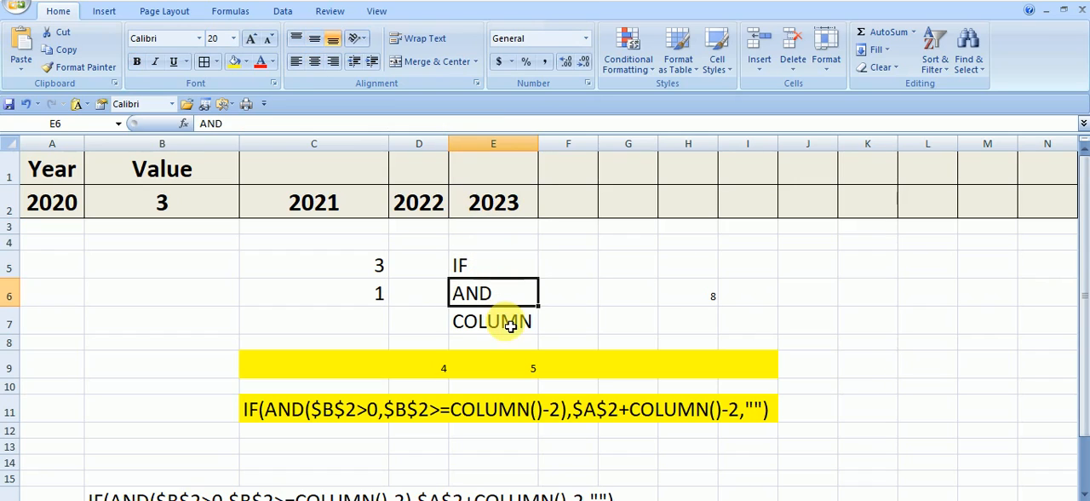
left_click(501, 322)
left_click(756, 320)
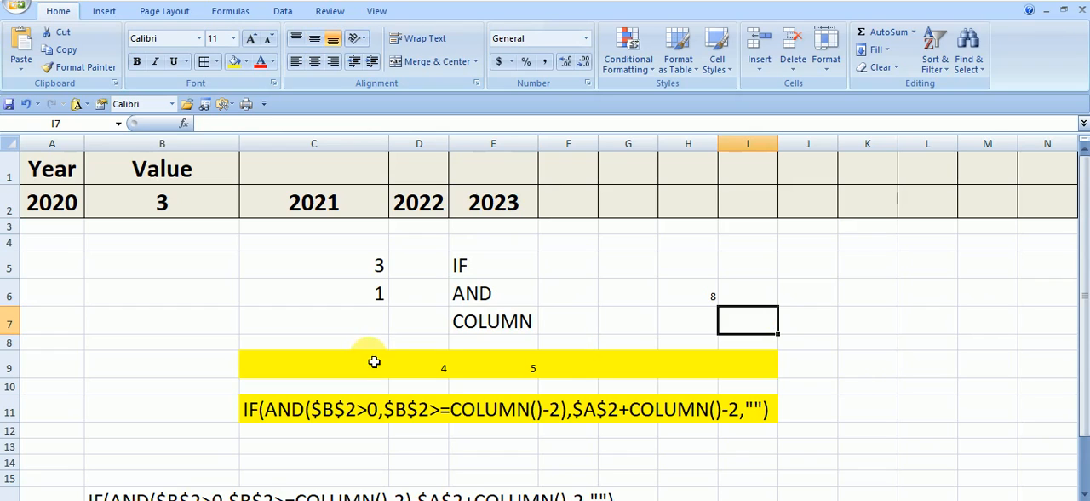
left_click(330, 272)
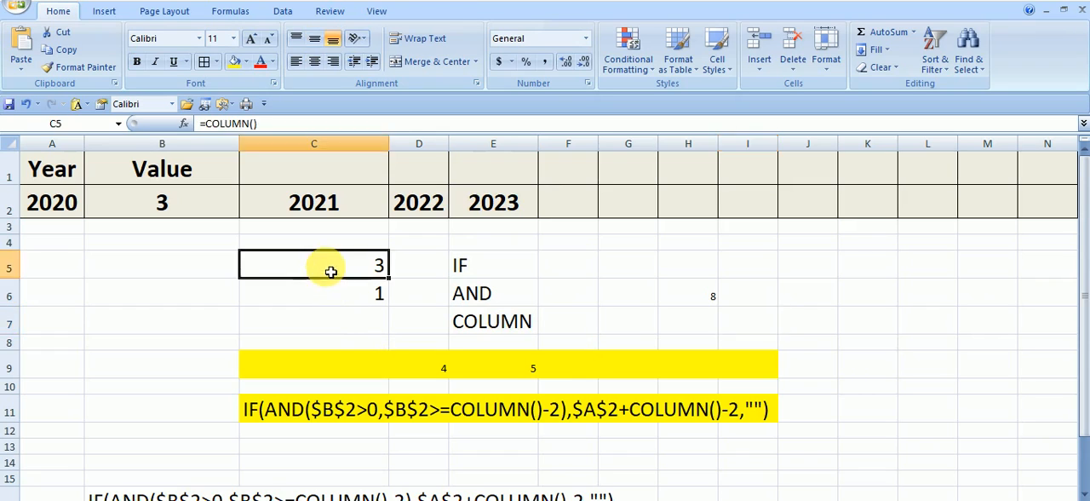
left_click(271, 295)
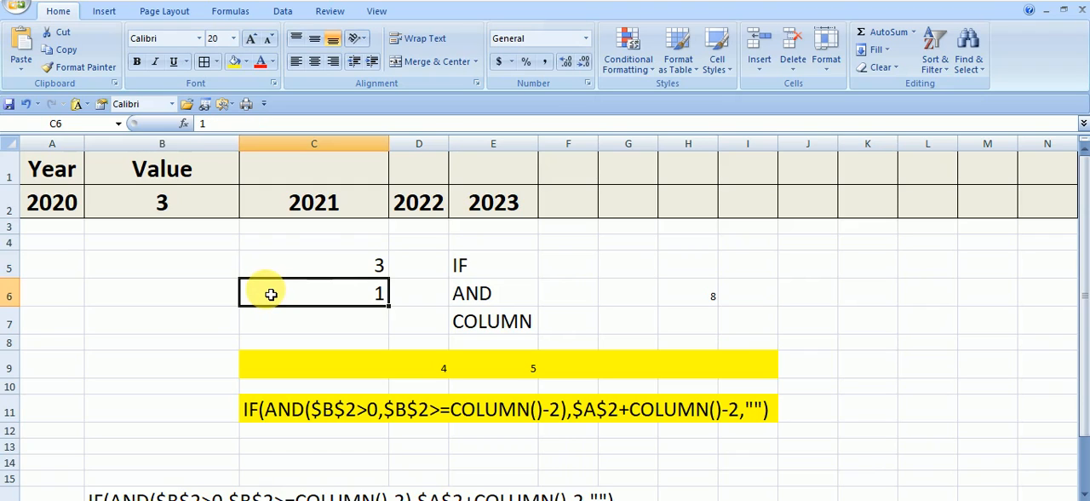